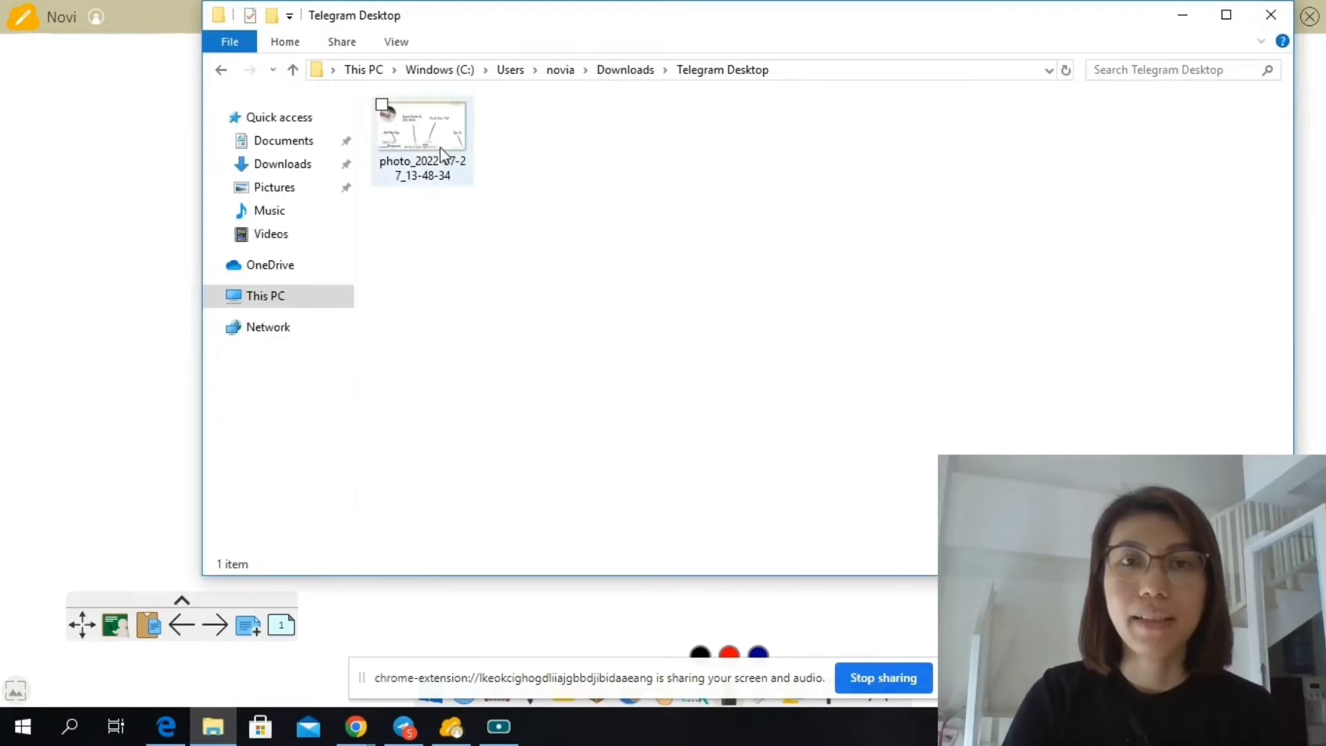
Open the image photo_2022-07-27_13-48-34 and enlarge its viewer to full screen
{"action": "double_click", "coordinate": [429, 146]}
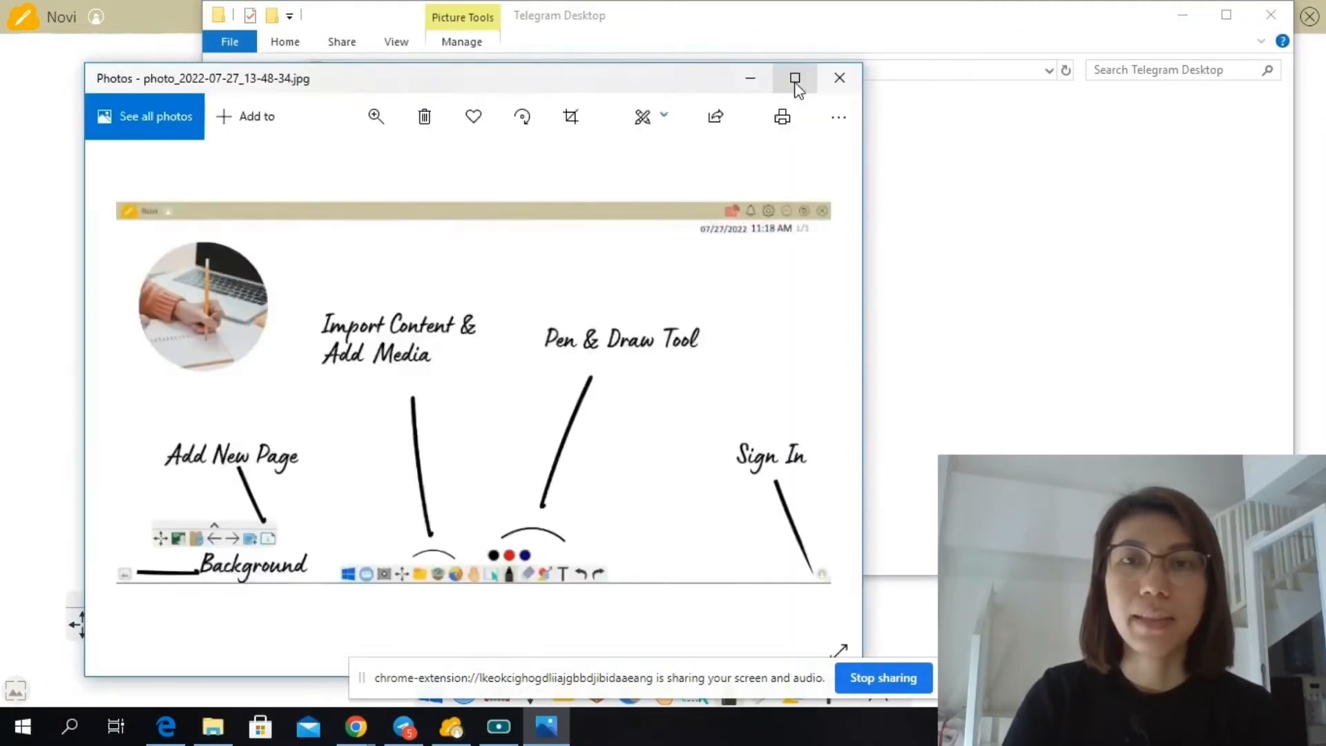
{"action": "left_click", "coordinate": [796, 78]}
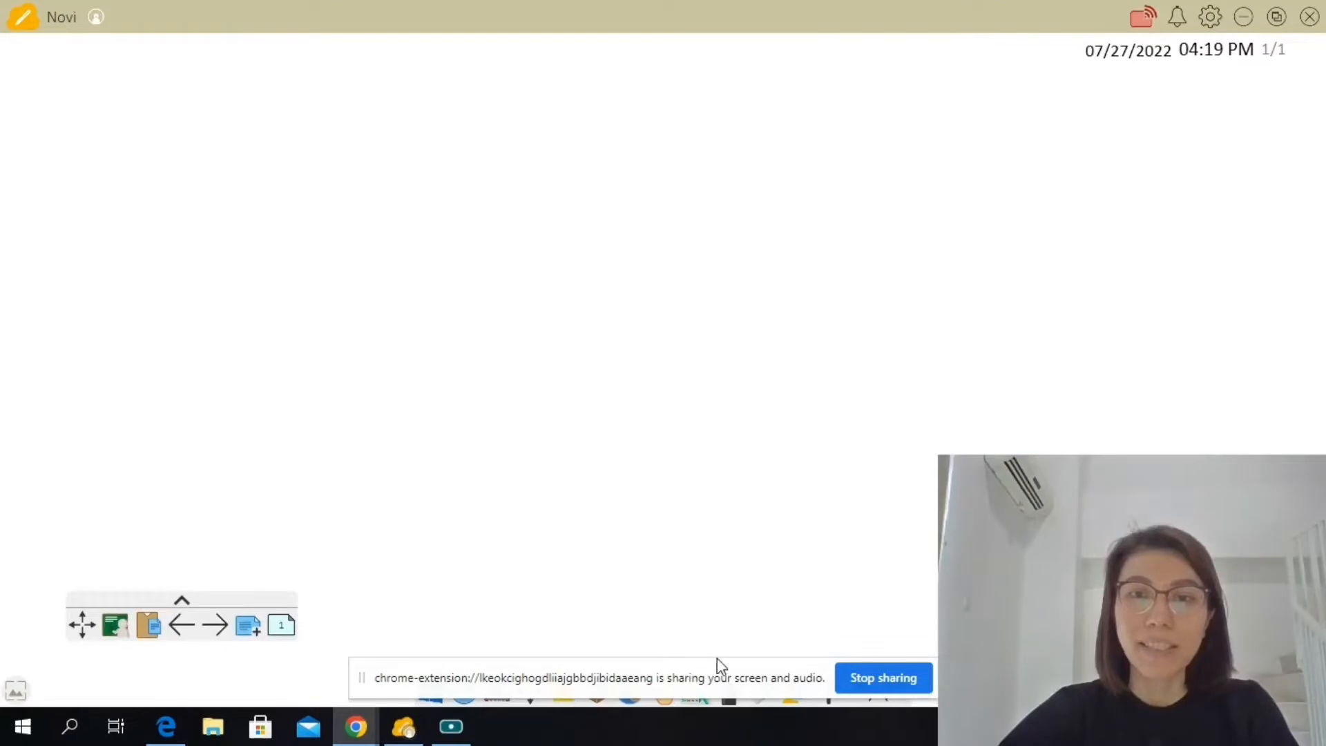
Show the Integrated Camera feed on the whiteboard, and close both the feed and the resource window
{"action": "left_click_drag", "start_coordinate": [714, 678], "coordinate": [786, 739]}
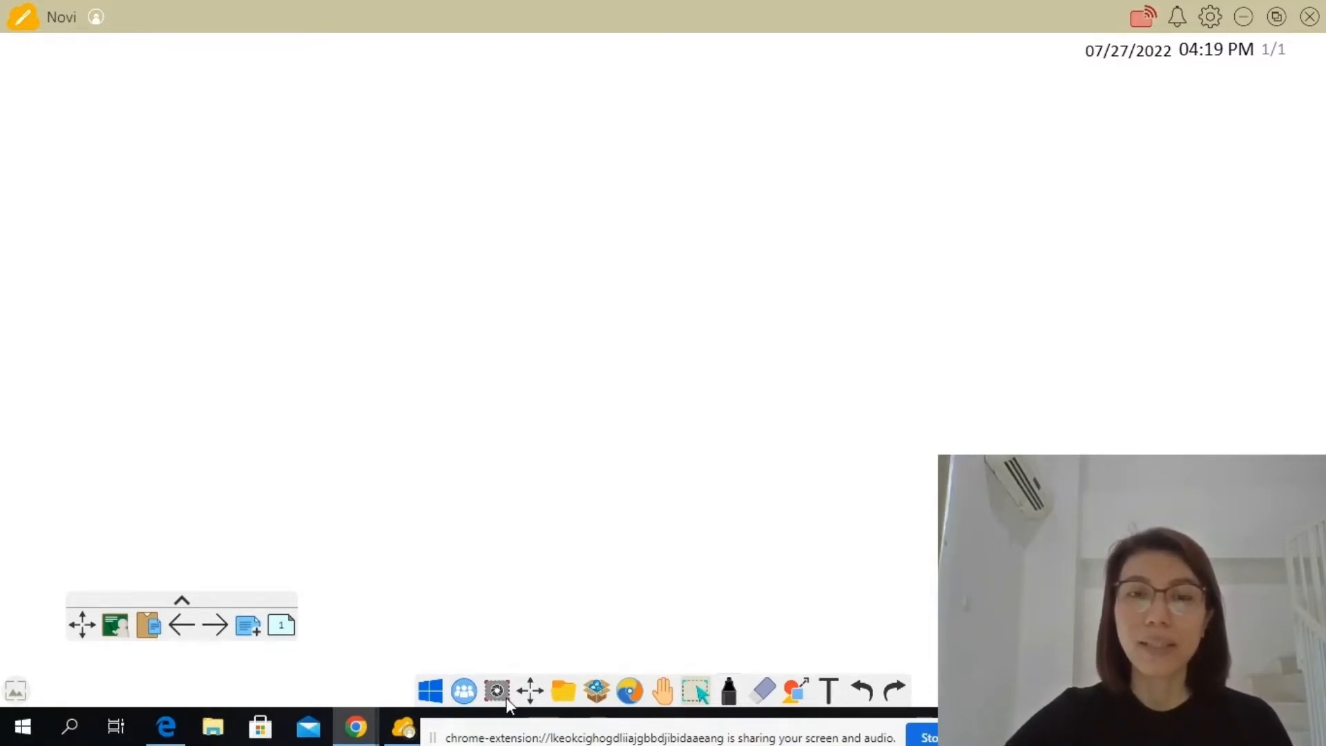
{"action": "left_click", "coordinate": [596, 690]}
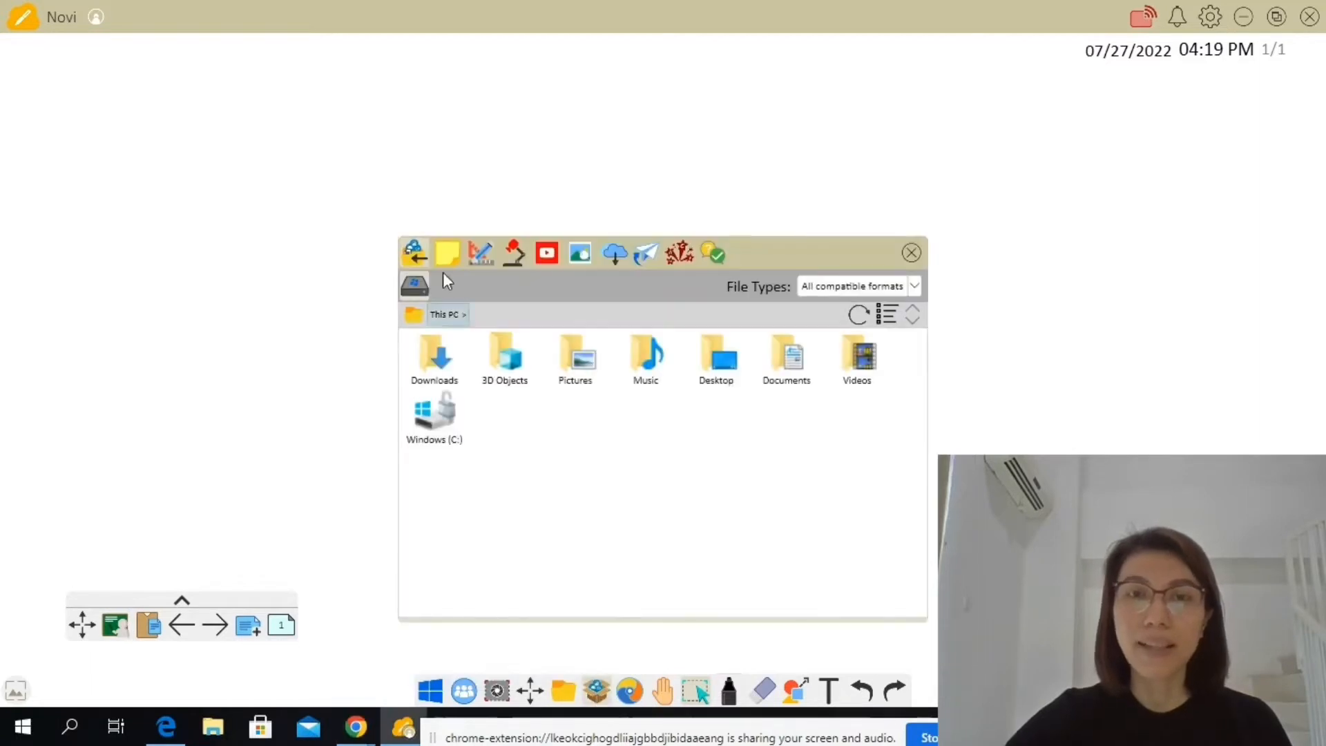
{"action": "left_click", "coordinate": [521, 253]}
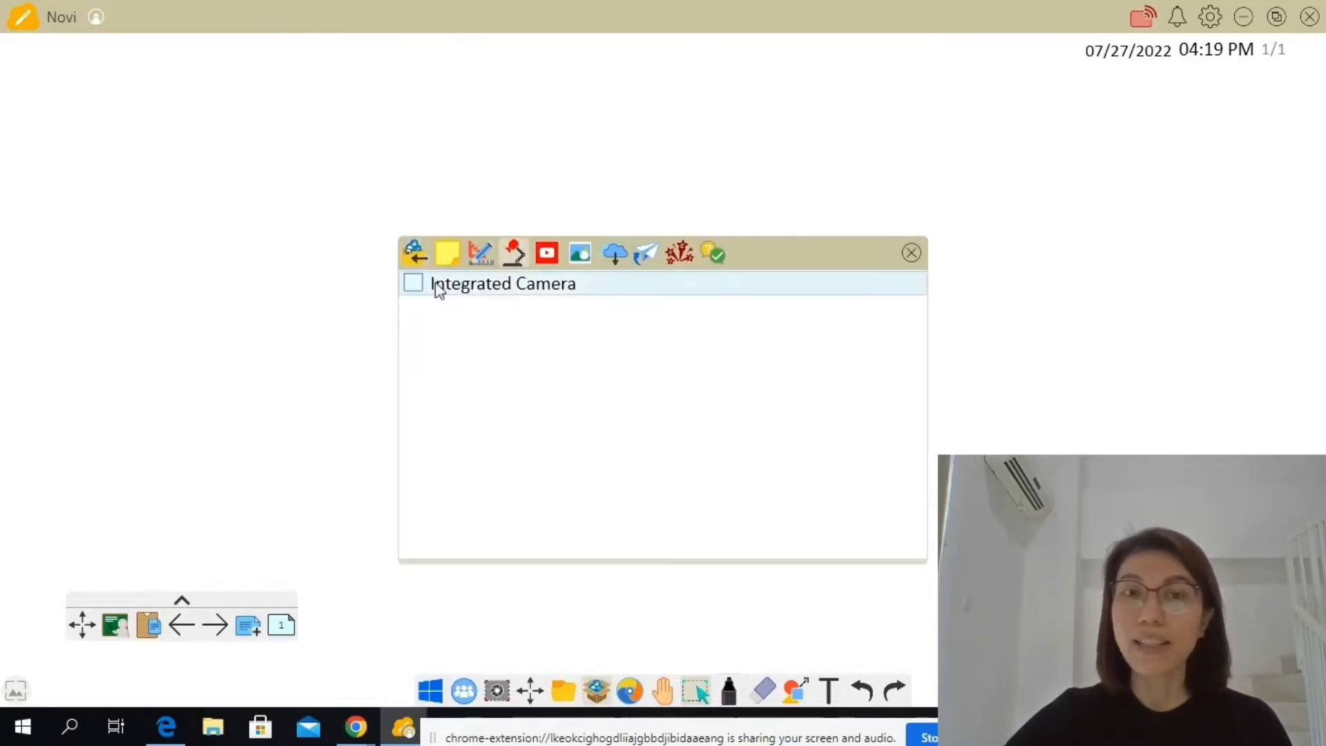
{"action": "left_click", "coordinate": [410, 286]}
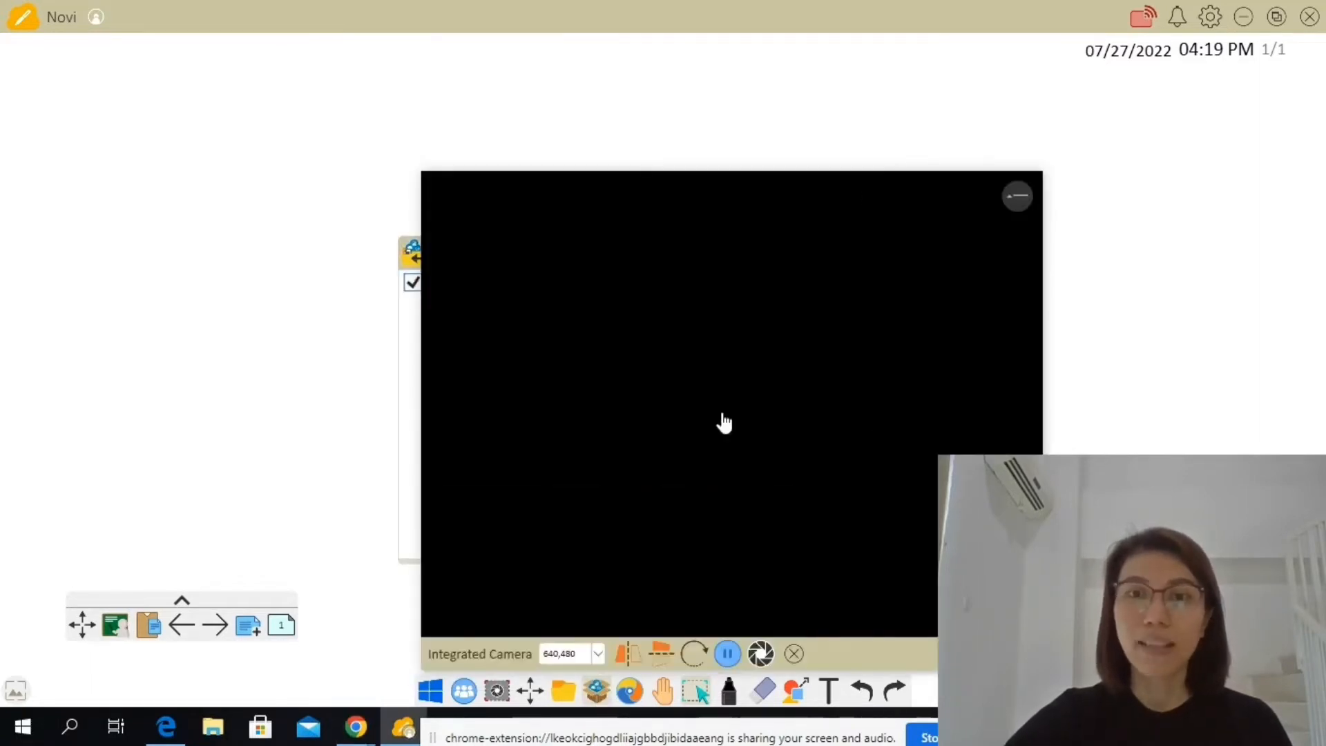
{"action": "left_click", "coordinate": [796, 657]}
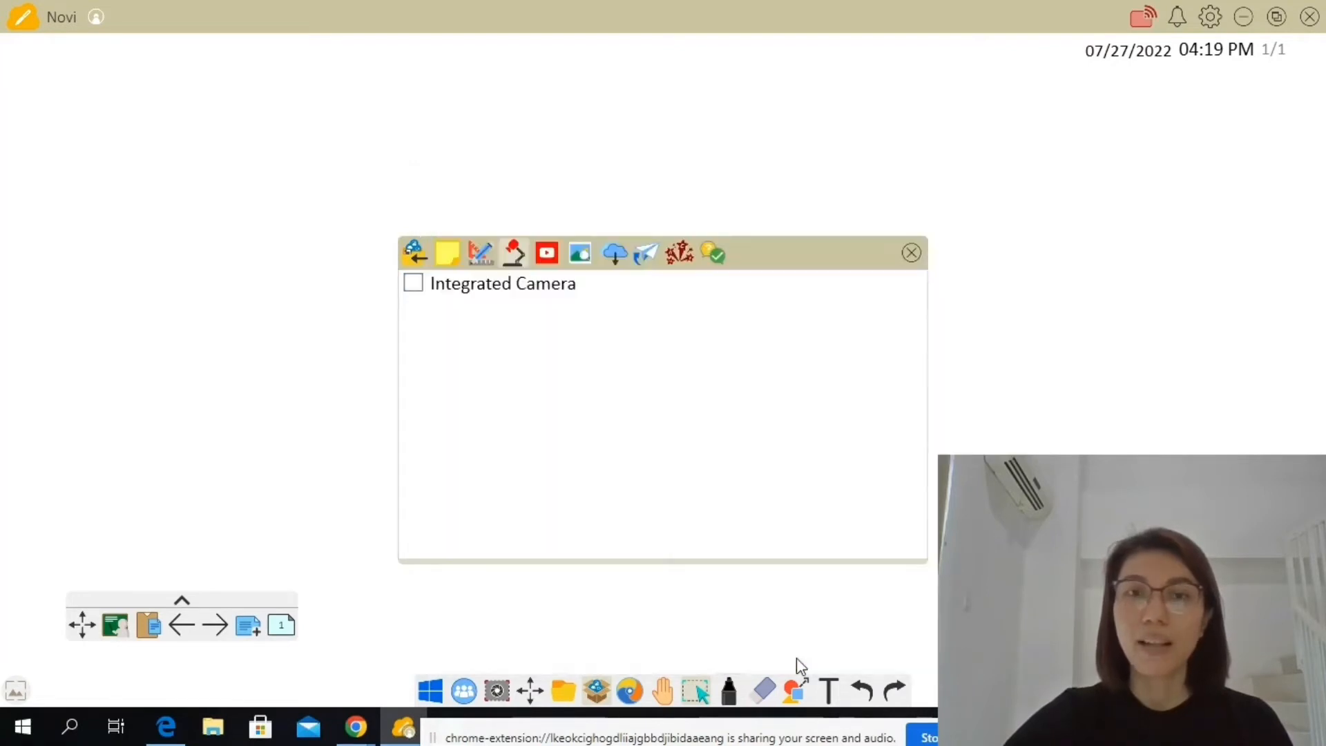
{"action": "left_click", "coordinate": [909, 254]}
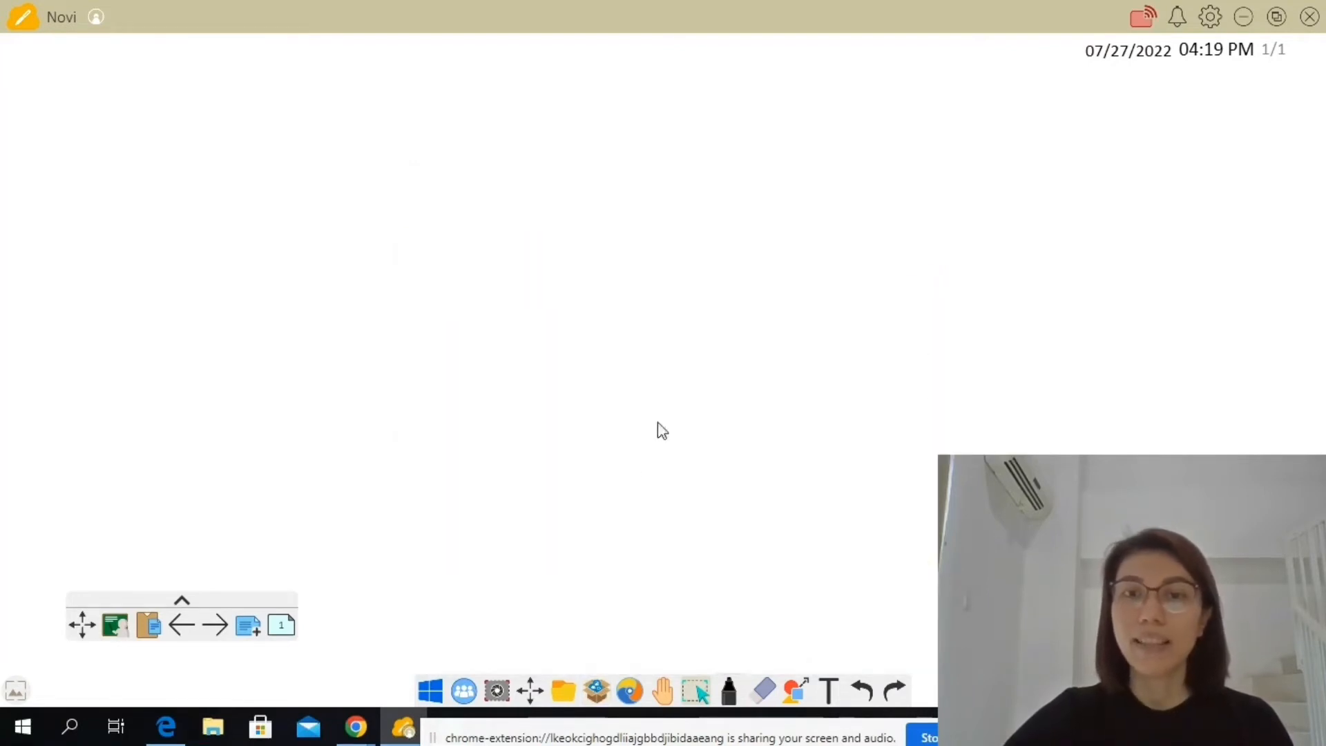
Start a screen recording of a 698x101 area along the upper edge of the board at the current screen resolution
{"action": "left_click", "coordinate": [498, 692]}
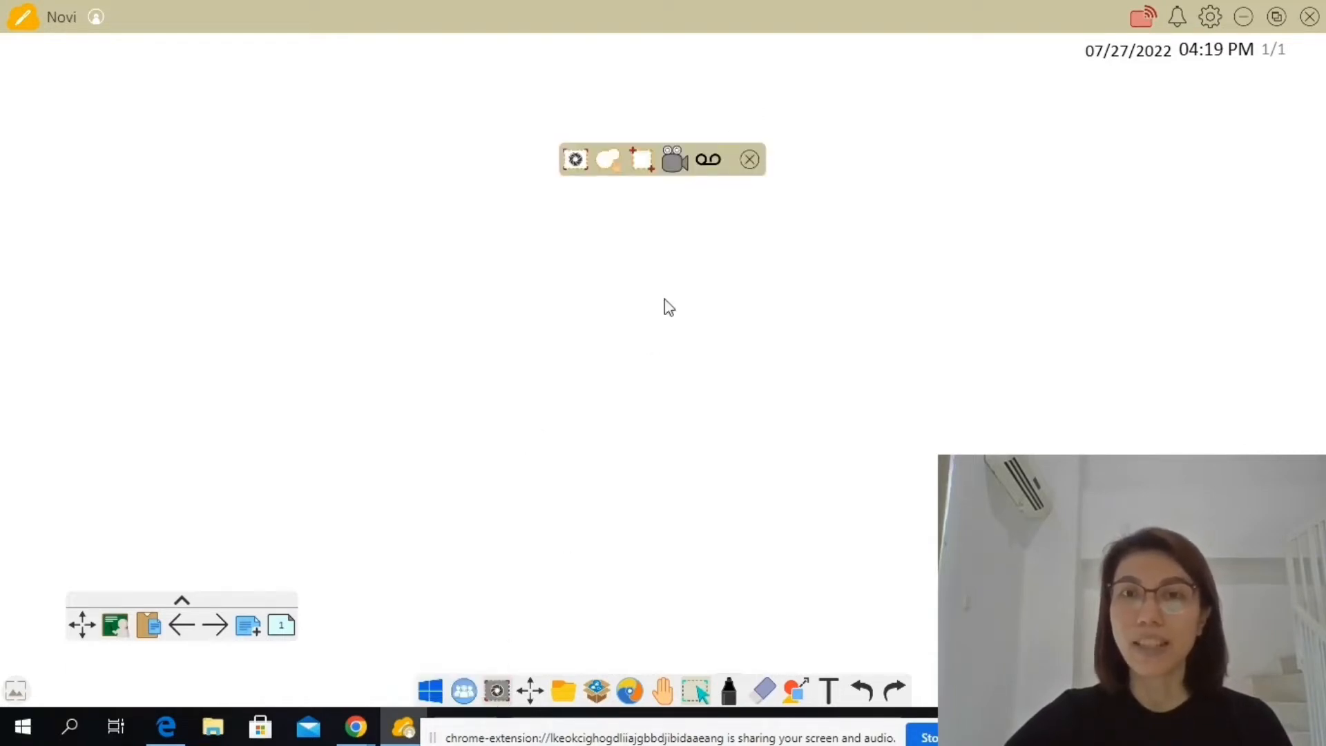
{"action": "left_click", "coordinate": [679, 164]}
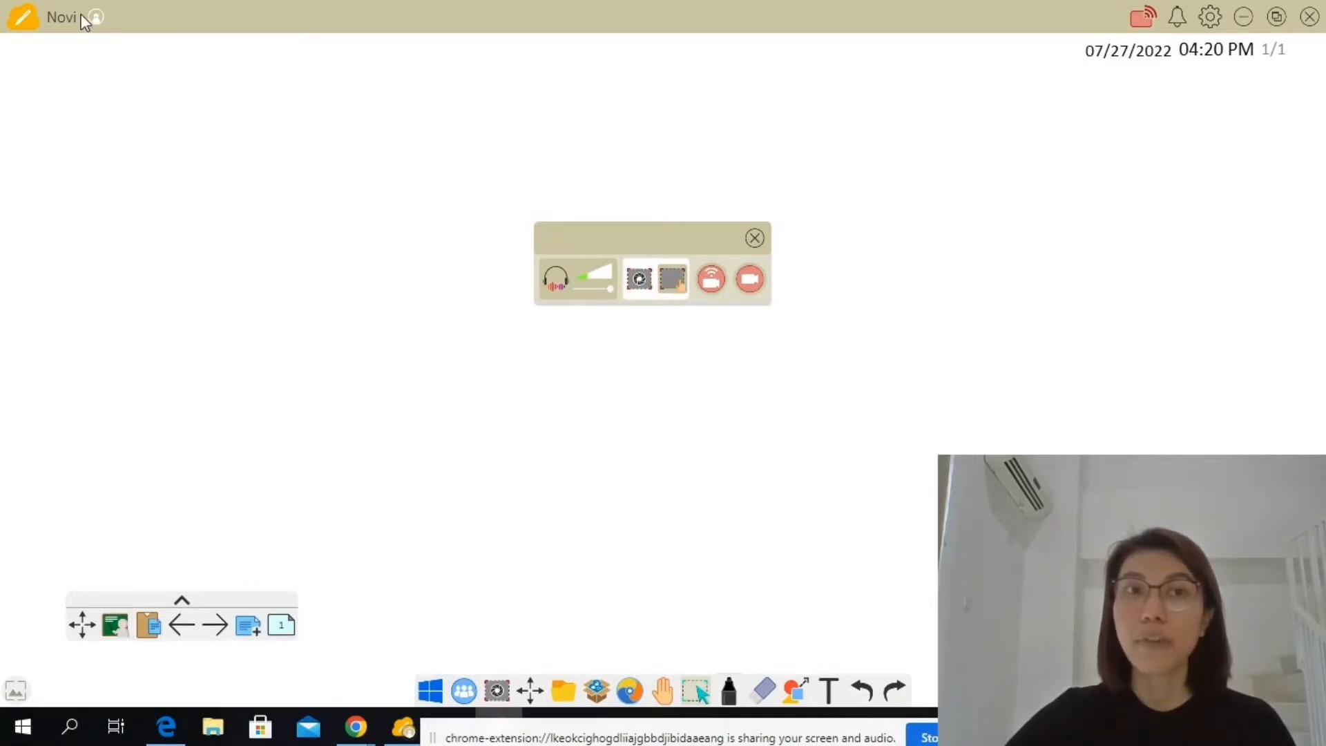
{"action": "left_click", "coordinate": [749, 279]}
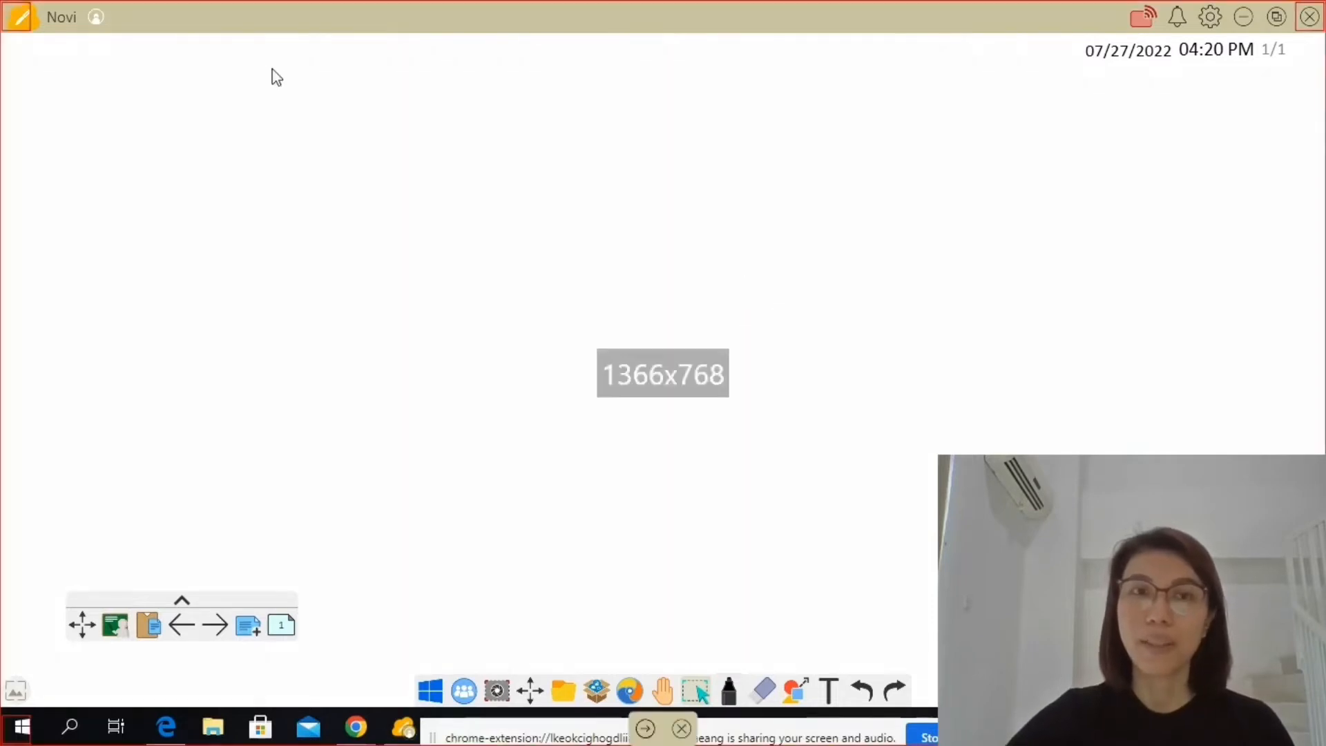
{"action": "left_click_drag", "start_coordinate": [19, 20], "coordinate": [475, 356]}
{"action": "left_click_drag", "start_coordinate": [657, 429], "coordinate": [187, 90]}
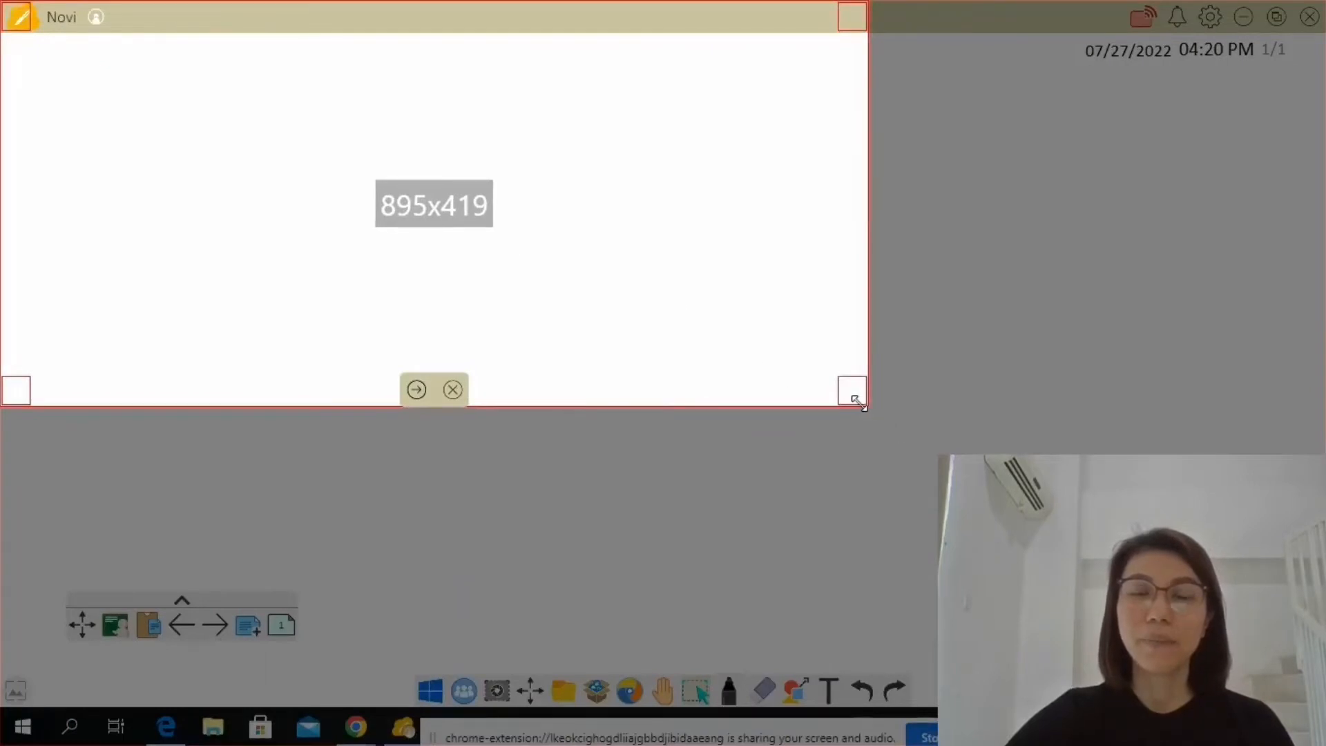
{"action": "left_click_drag", "start_coordinate": [852, 392], "coordinate": [657, 76]}
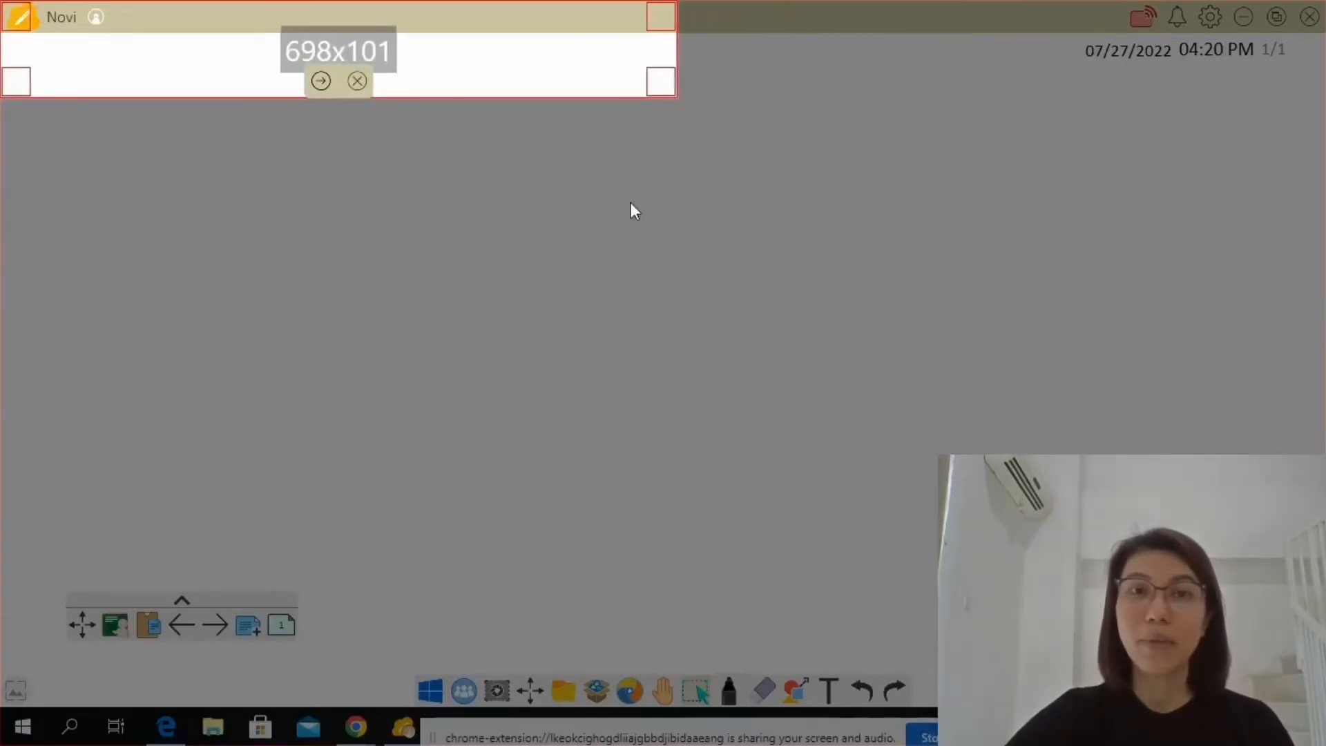
{"action": "left_click", "coordinate": [320, 80]}
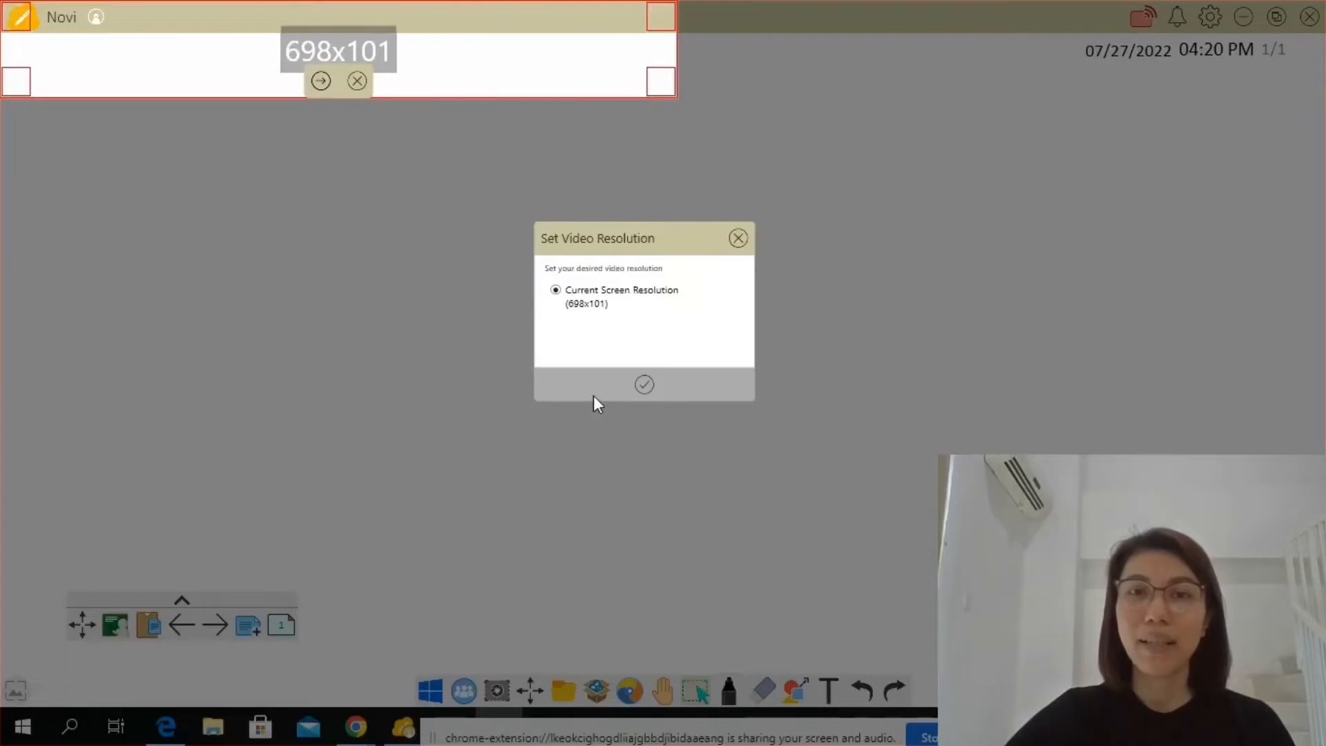
{"action": "left_click", "coordinate": [644, 386]}
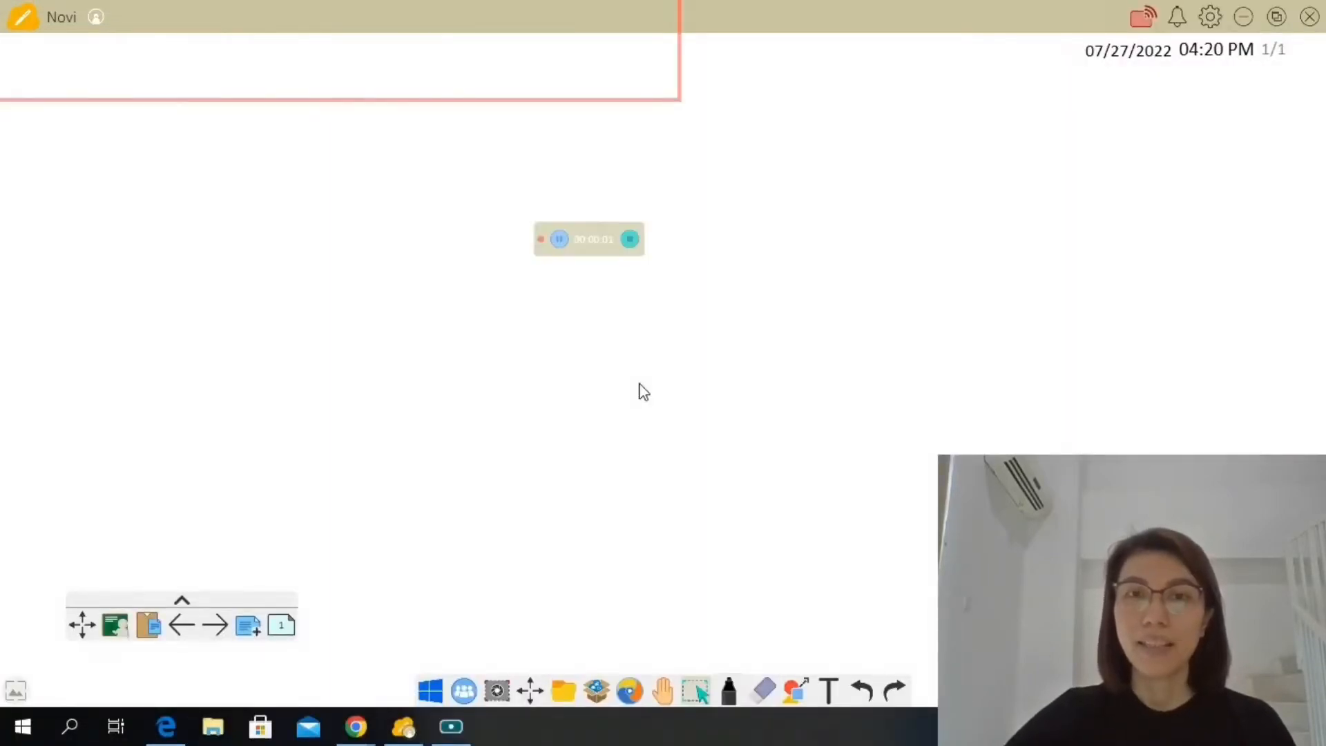
Stop the recording, bring its preview into view, look at the save locations and discard the recorded video
{"action": "left_click", "coordinate": [629, 246]}
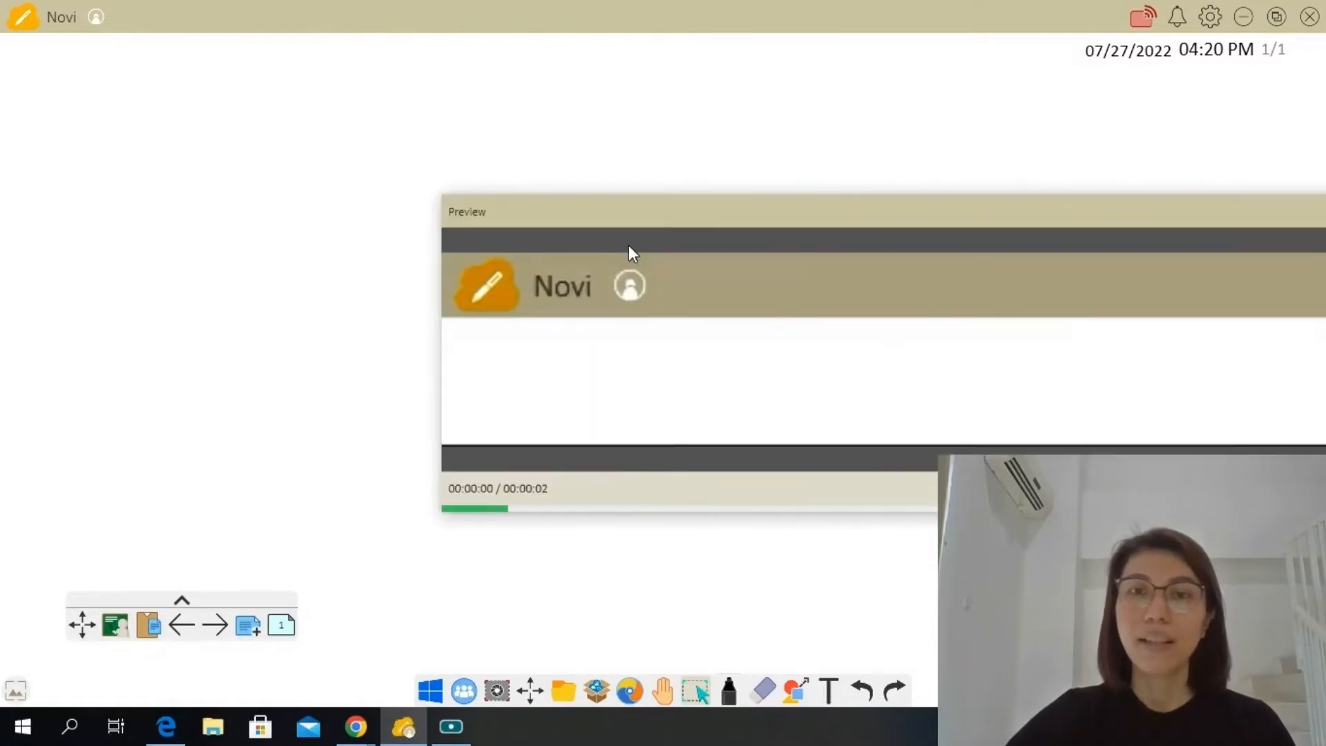
{"action": "left_click_drag", "start_coordinate": [819, 210], "coordinate": [377, 174]}
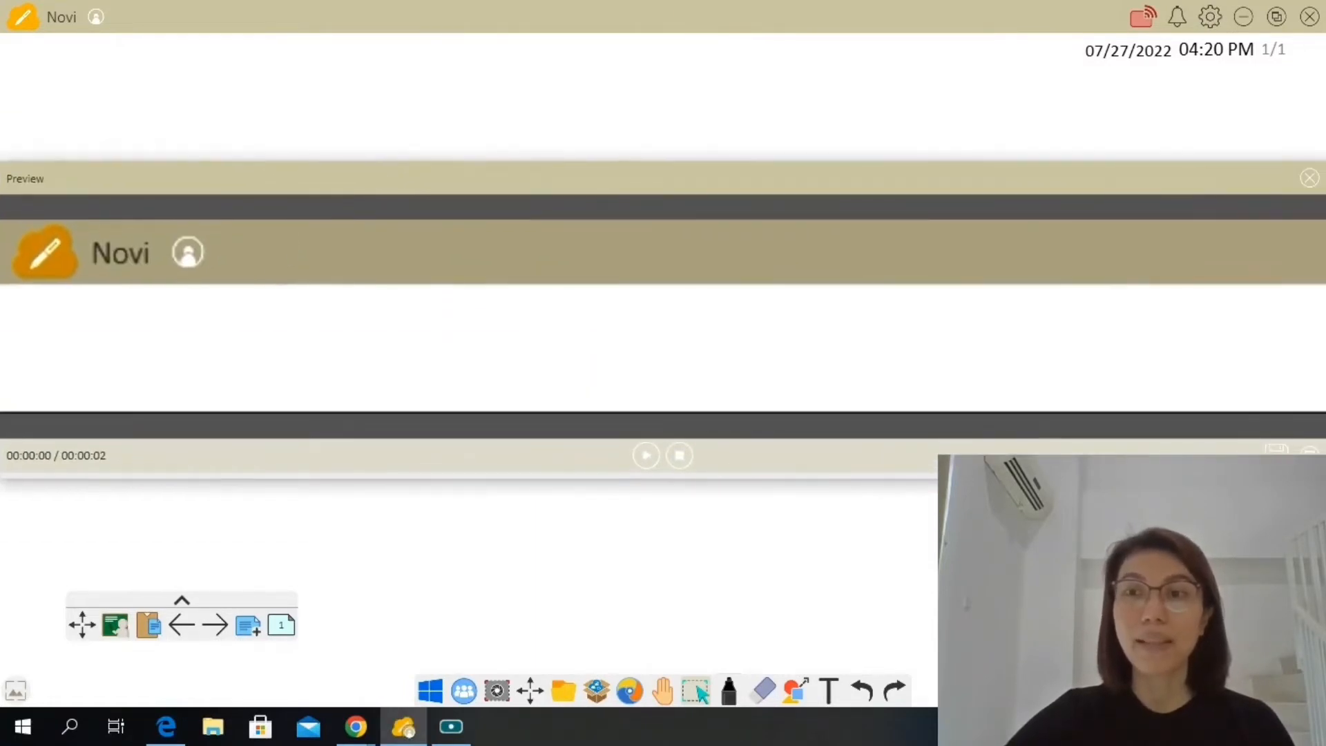
{"action": "left_click", "coordinate": [1277, 456]}
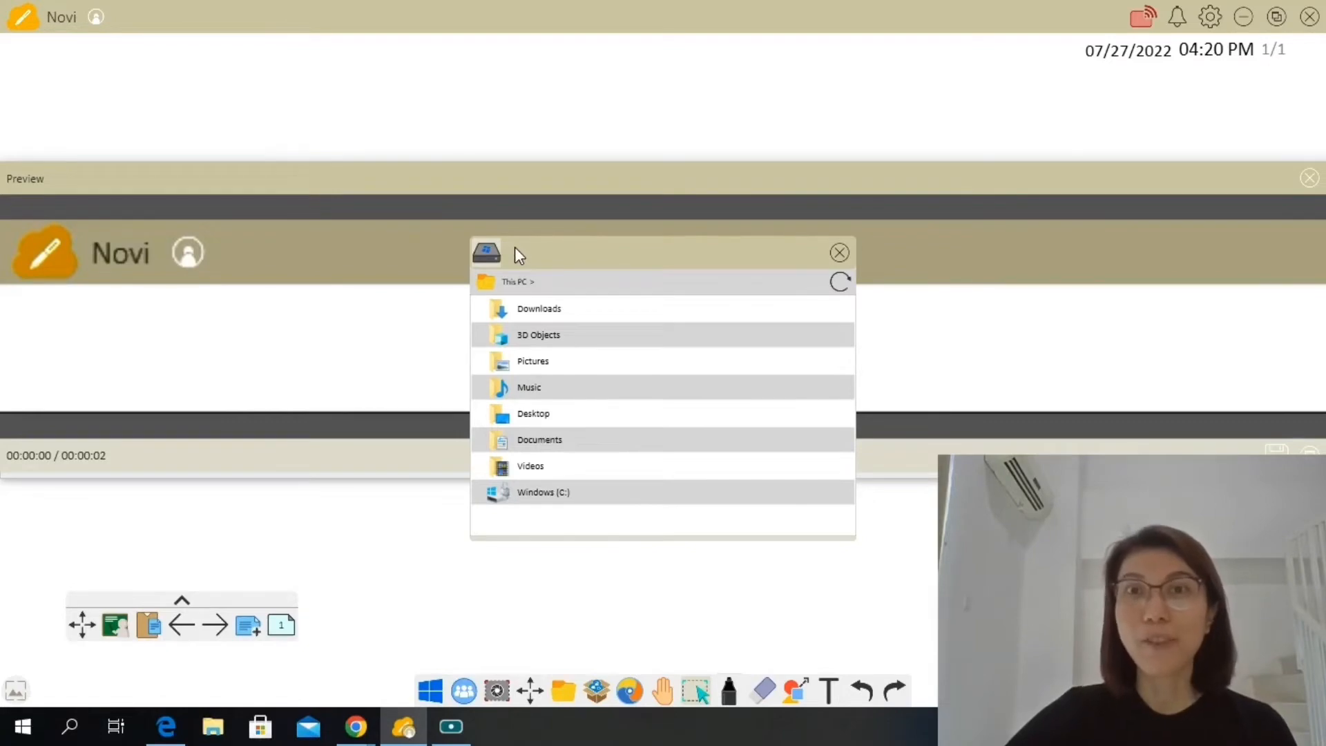
{"action": "left_click", "coordinate": [839, 254]}
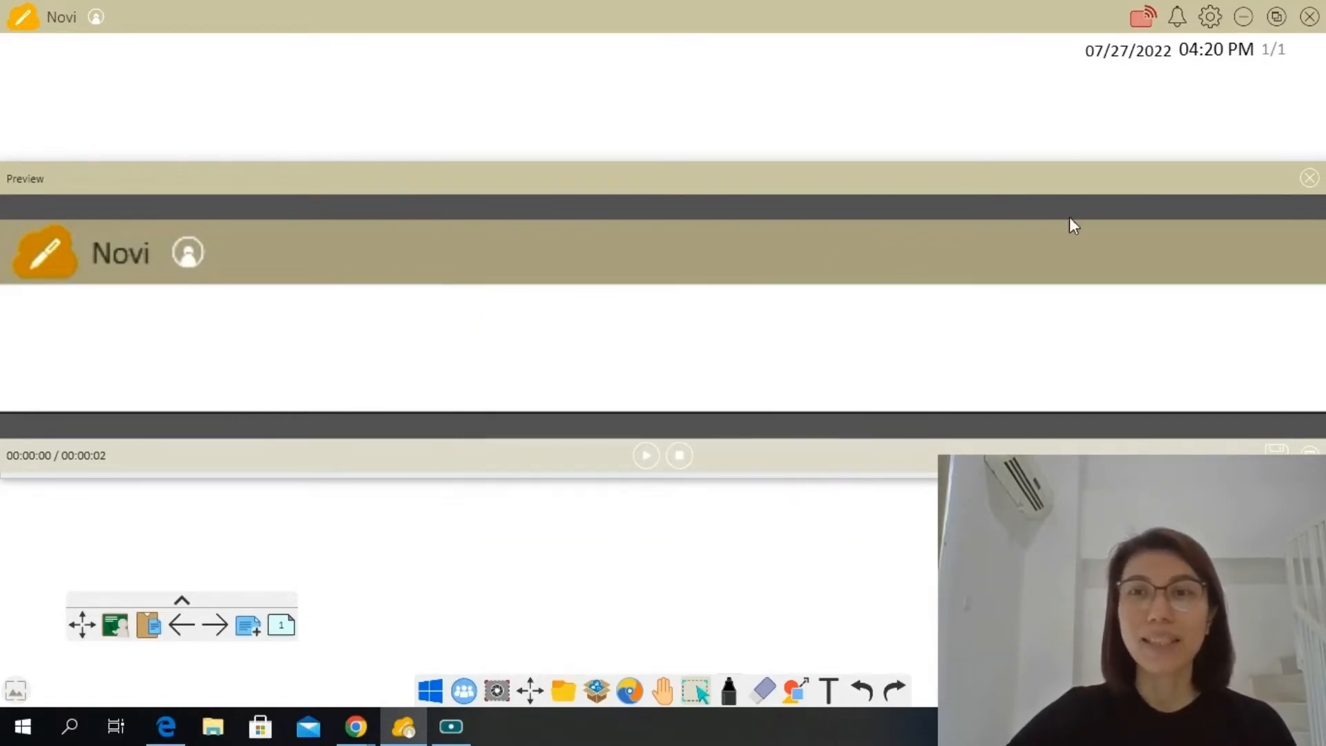
{"action": "left_click", "coordinate": [1308, 181]}
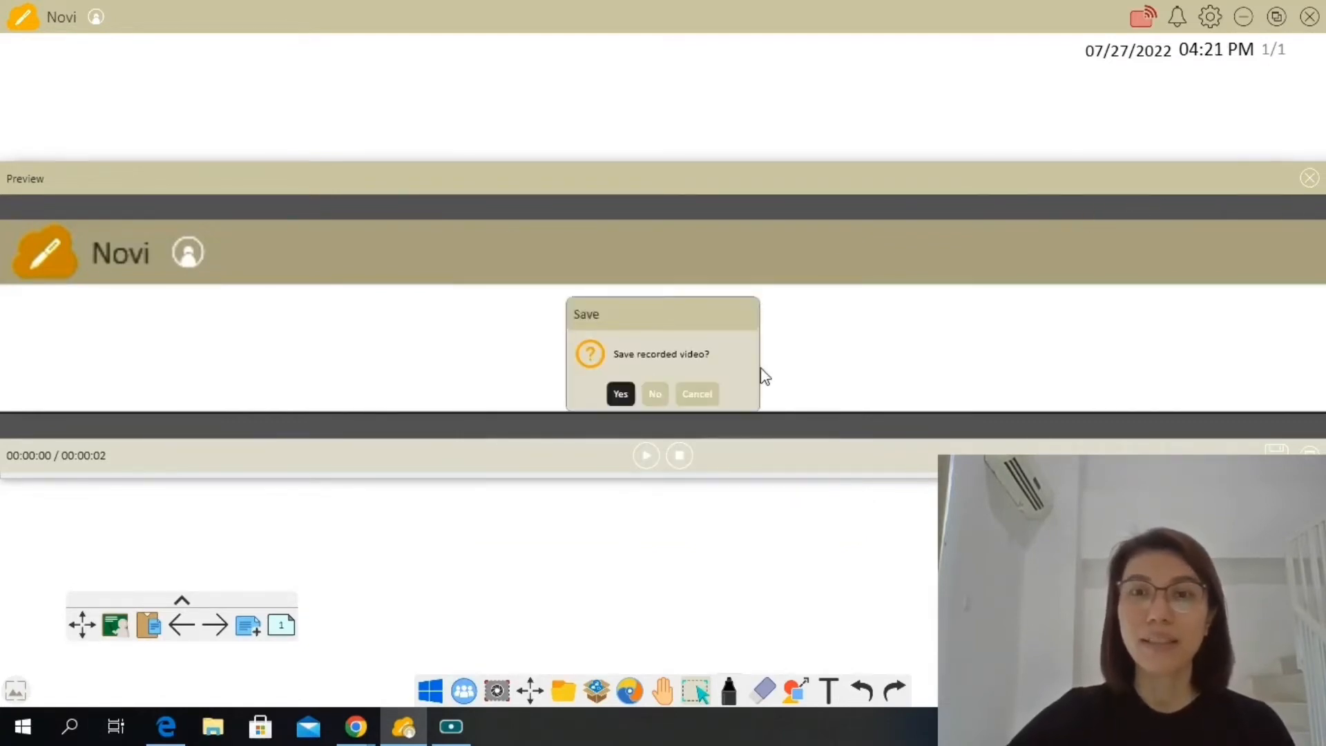
{"action": "left_click", "coordinate": [655, 394]}
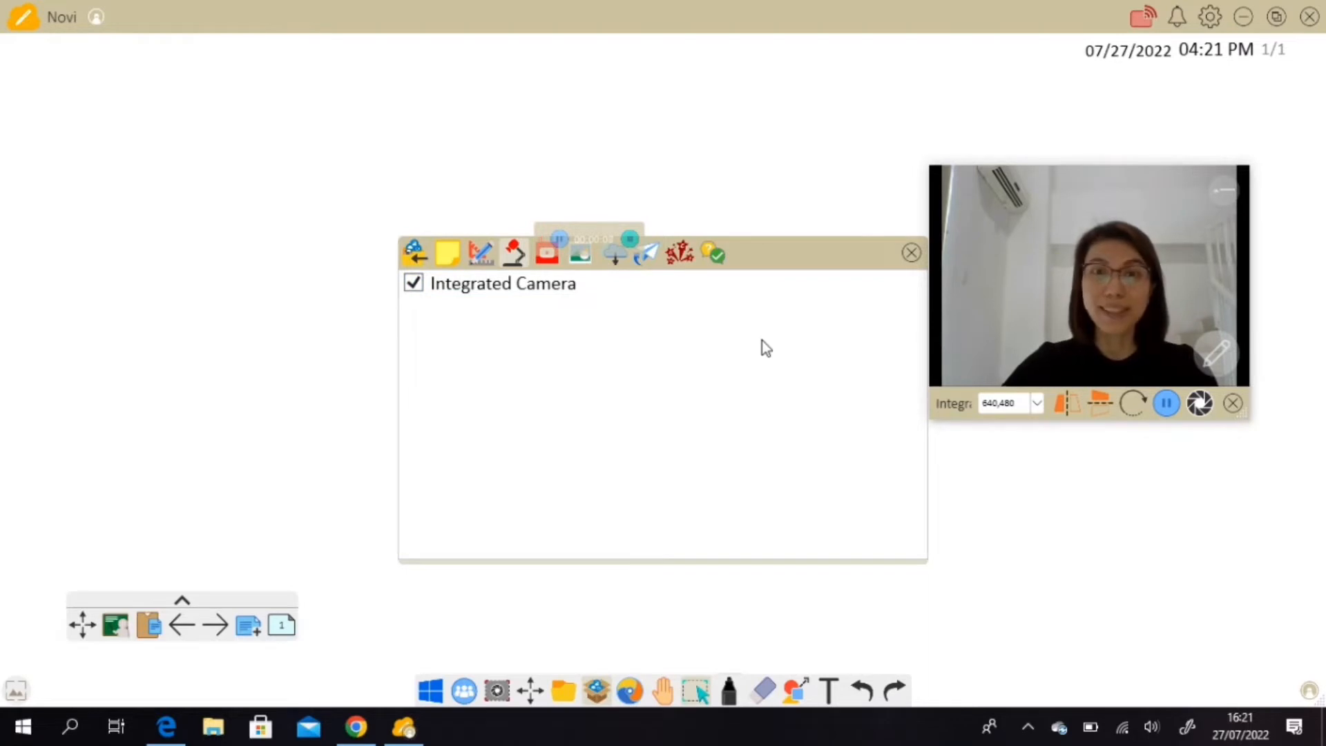
Close the camera list window, call up the screen recorder and place its recording controls below the camera feed
{"action": "left_click", "coordinate": [911, 253]}
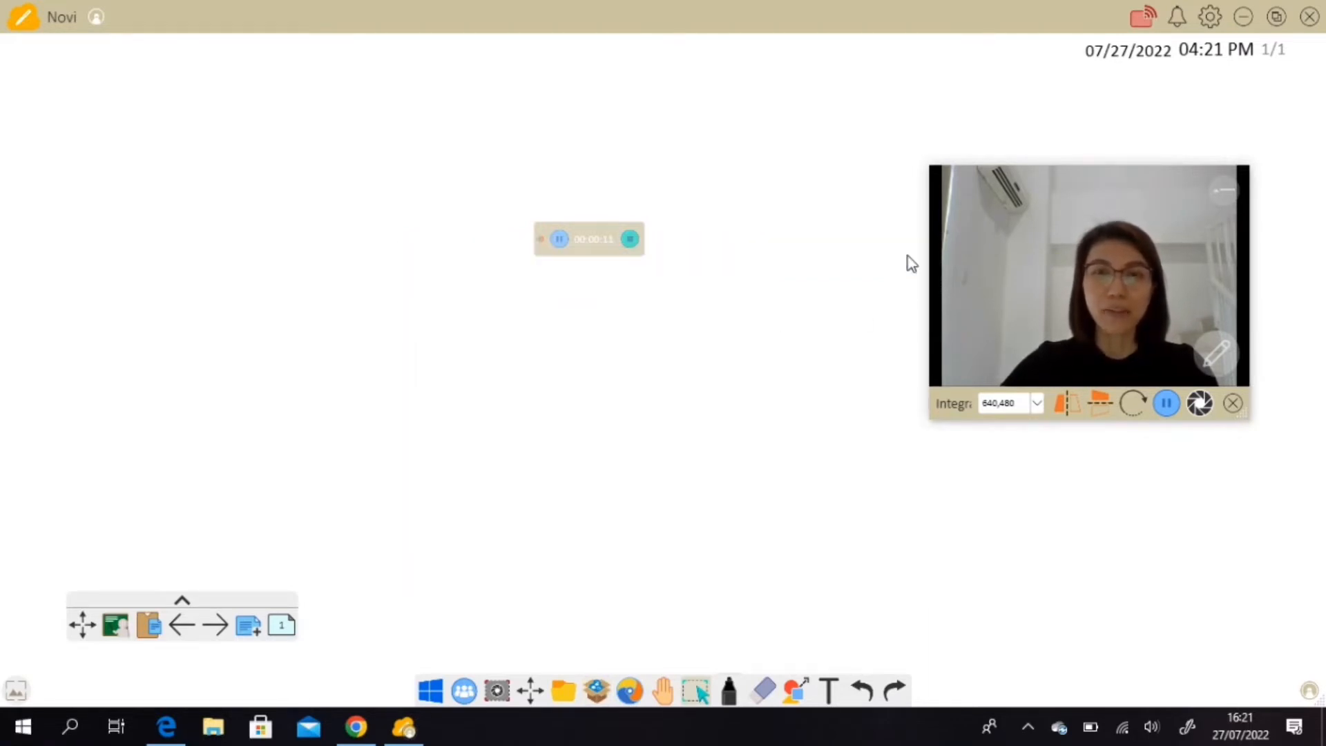
{"action": "left_click", "coordinate": [505, 694]}
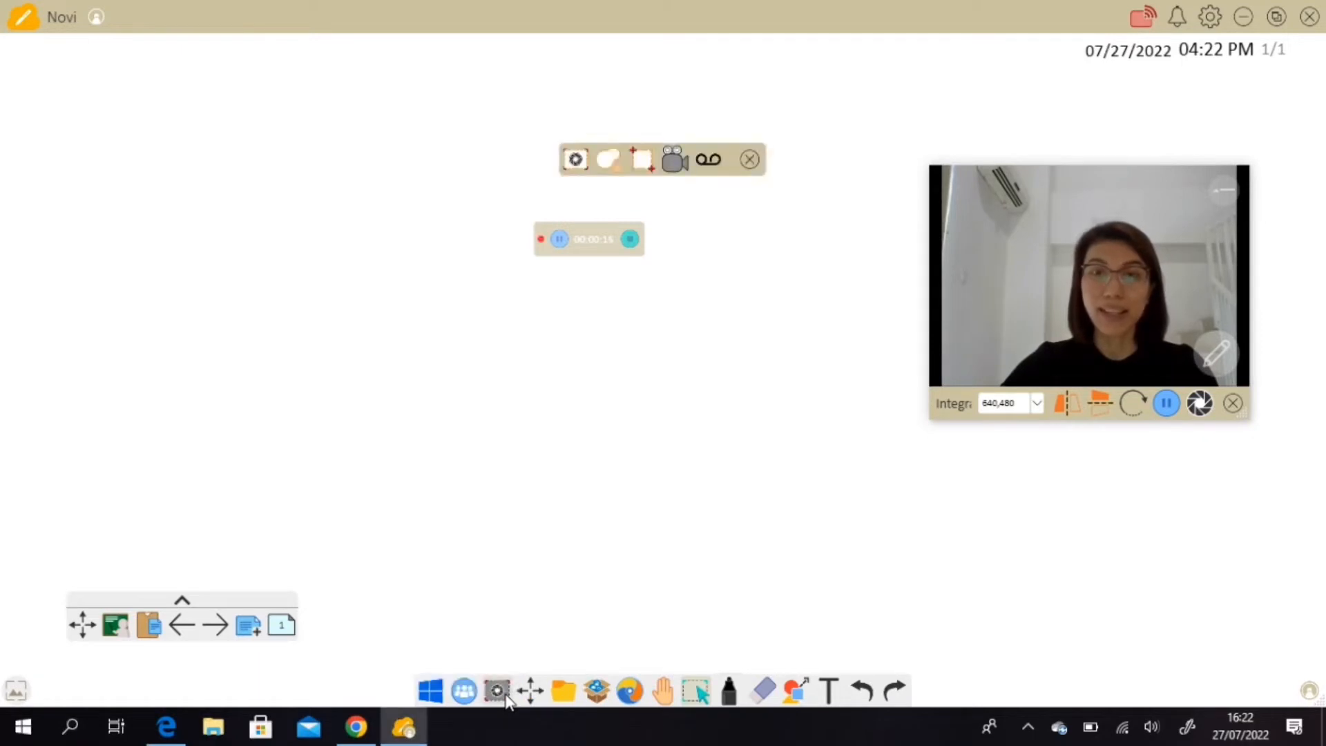
{"action": "left_click", "coordinate": [674, 167]}
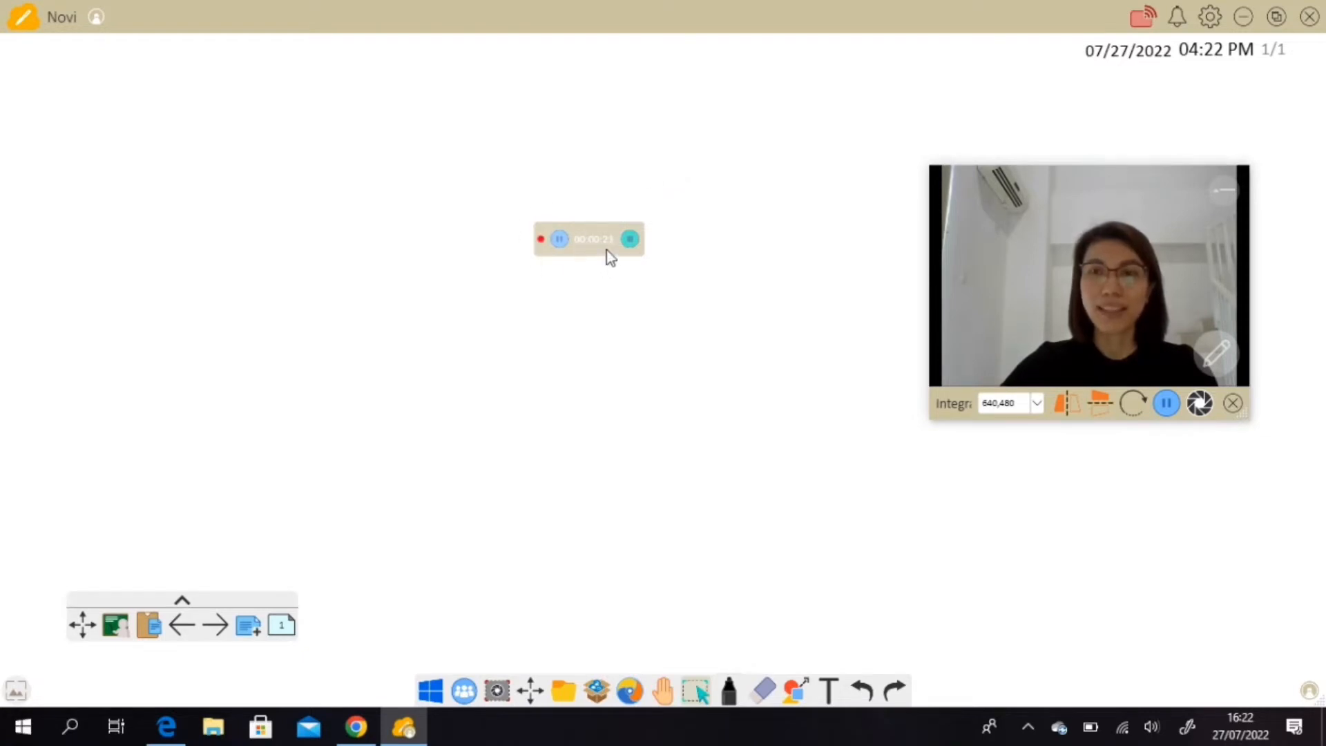
{"action": "left_click_drag", "start_coordinate": [600, 246], "coordinate": [1122, 578]}
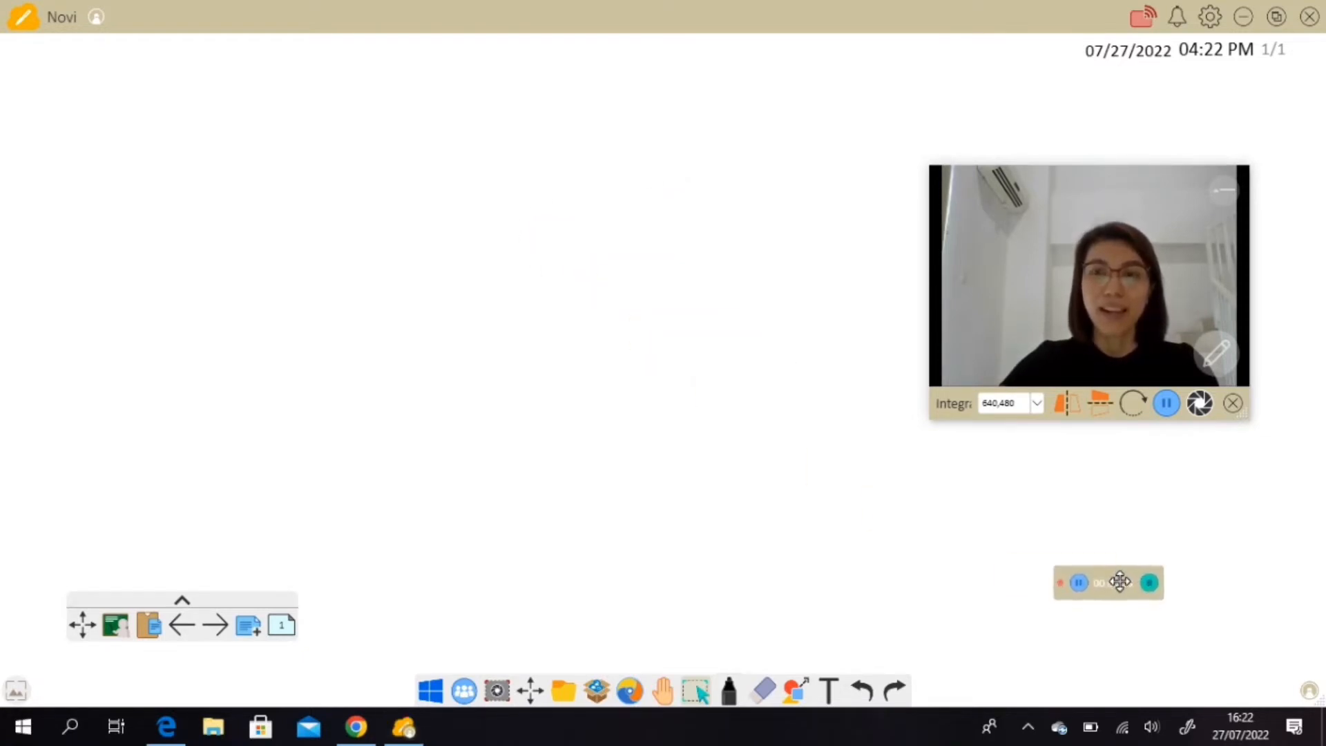
Enter the random characters "jalhsdkjfa;klsjf;skja" in a new text box on the board and delete them all
{"action": "left_click", "coordinate": [828, 694]}
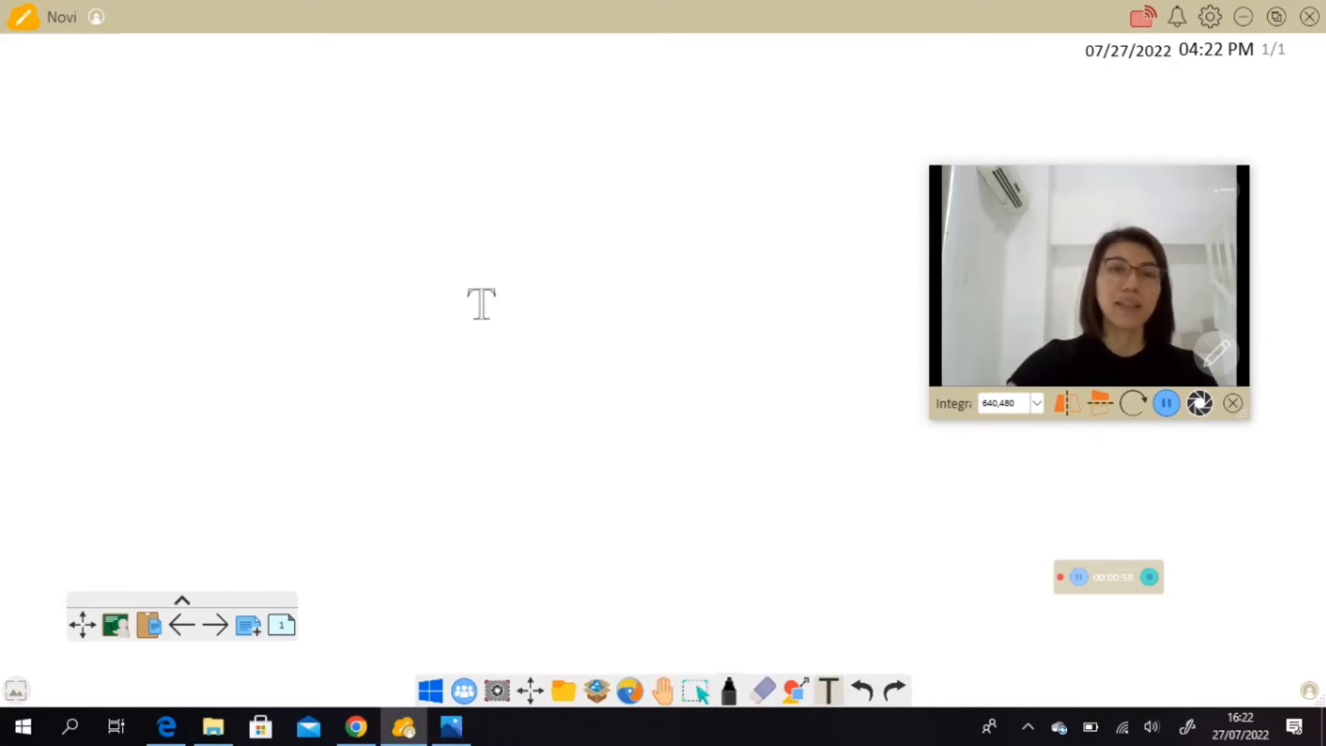
{"action": "left_click", "coordinate": [472, 301]}
{"action": "type", "text": "jalhsdkjfa;klsjf;skjajvk.cm"}
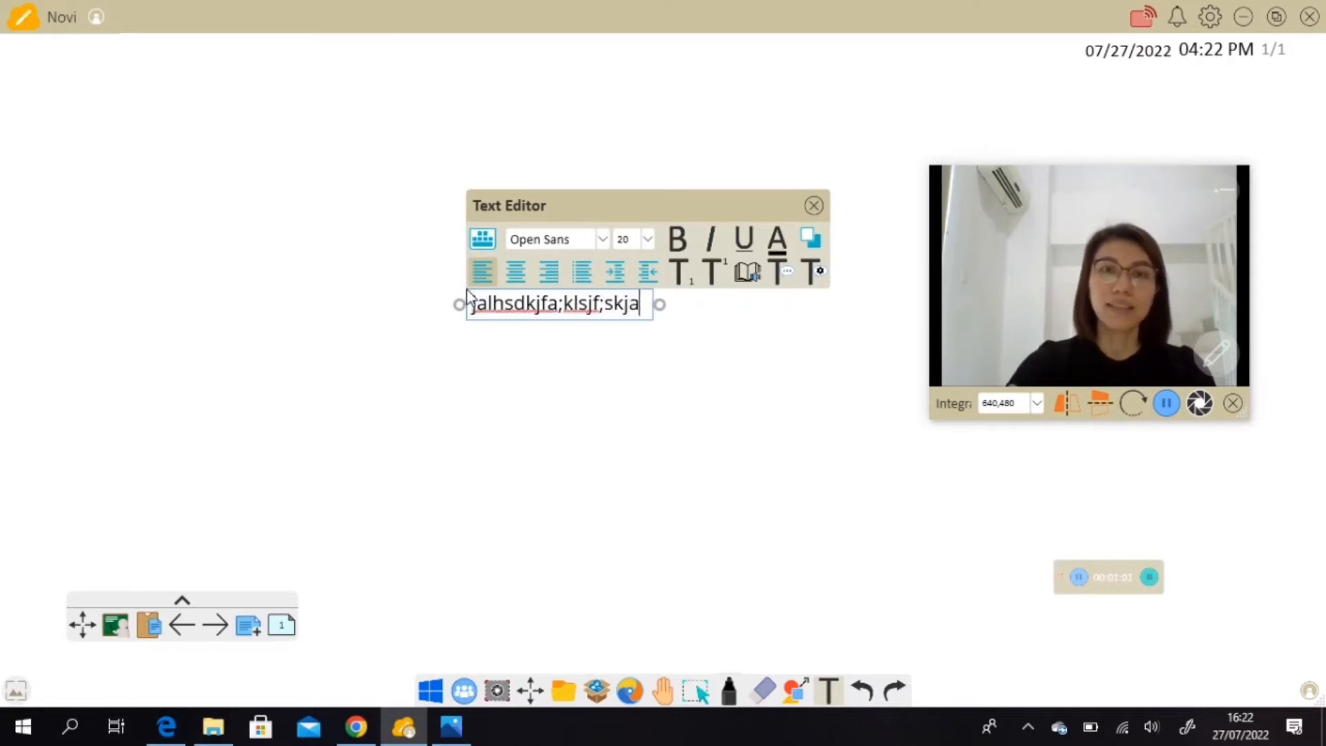
{"action": "key", "text": "BackSpace"}
{"action": "key", "text": "BackSpace"}
{"action": "key", "text": "BackSpace"}
{"action": "key", "text": "BackSpace"}
{"action": "key", "text": "BackSpace"}
{"action": "key", "text": "BackSpace"}
{"action": "key", "text": "BackSpace"}
{"action": "key", "text": "BackSpace"}
{"action": "key", "text": "BackSpace"}
{"action": "key", "text": "BackSpace"}
{"action": "key", "text": "BackSpace"}
{"action": "key", "text": "BackSpace"}
{"action": "key", "text": "BackSpace"}
{"action": "key", "text": "BackSpace"}
{"action": "key", "text": "BackSpace"}
{"action": "key", "text": "BackSpace"}
{"action": "key", "text": "BackSpace"}
{"action": "key", "text": "BackSpace"}
{"action": "key", "text": "BackSpace"}
{"action": "key", "text": "BackSpace"}
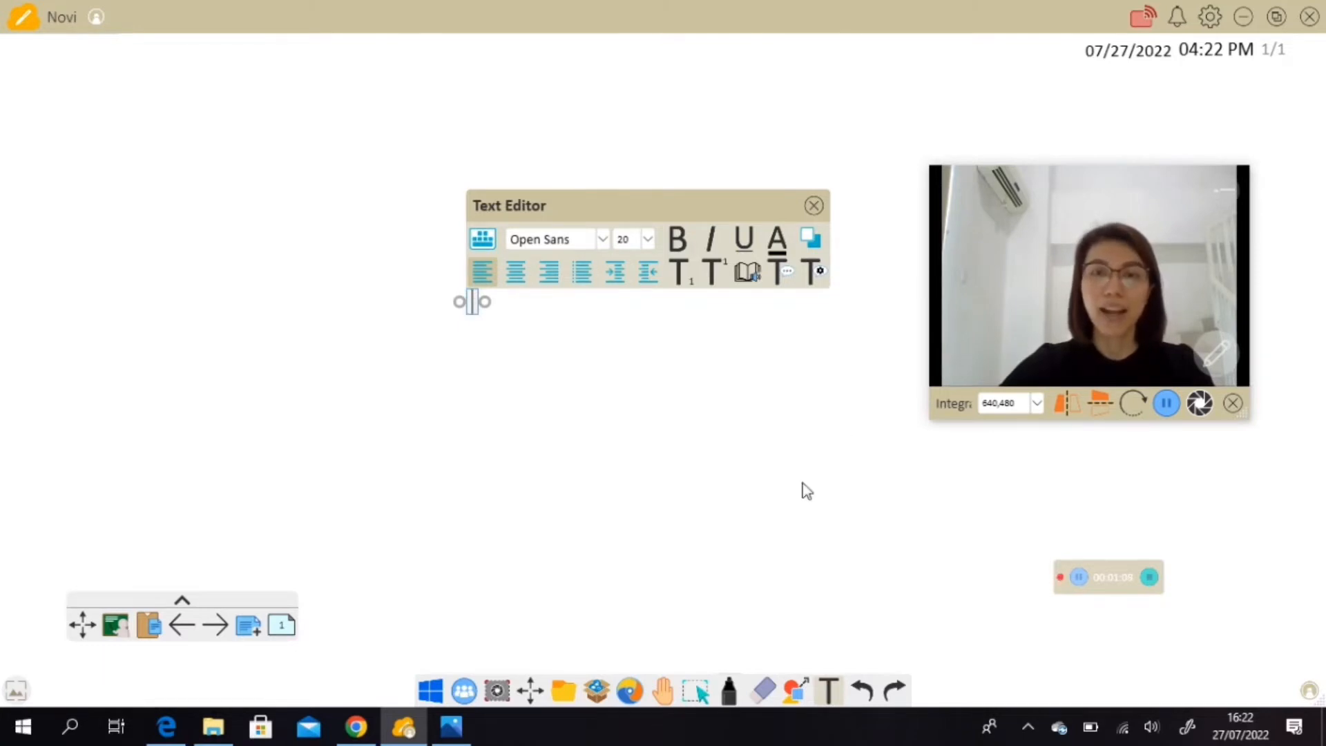
Handwrite "Saya mau belajar" across two lines of the board using the text tool's handwriting mode
{"action": "left_click", "coordinate": [831, 694]}
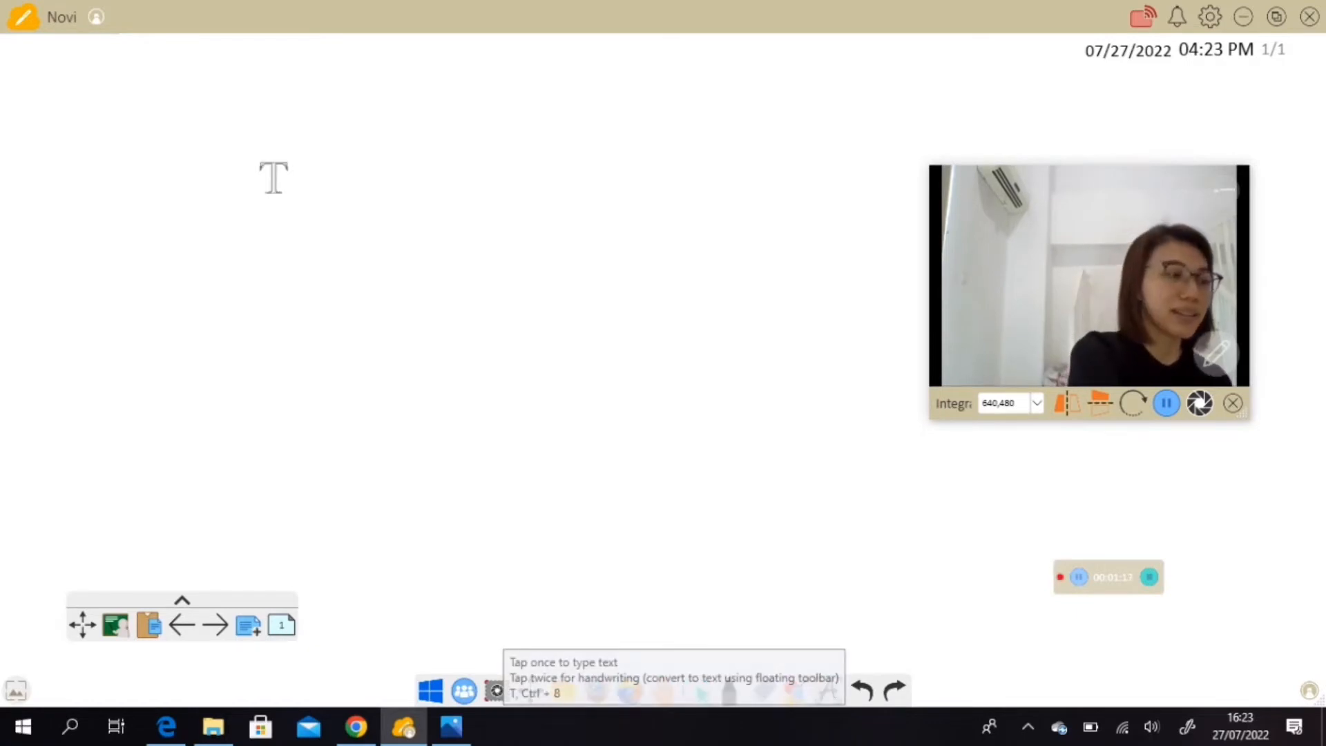
{"action": "mouse_move", "coordinate": [257, 157]}
{"action": "left_mouse_down"}
{"action": "mouse_move", "coordinate": [290, 280]}
{"action": "mouse_move", "coordinate": [349, 334]}
{"action": "mouse_move", "coordinate": [420, 274]}
{"action": "left_mouse_up"}
{"action": "mouse_move", "coordinate": [500, 213]}
{"action": "left_mouse_down"}
{"action": "mouse_move", "coordinate": [591, 266]}
{"action": "mouse_move", "coordinate": [666, 231]}
{"action": "left_mouse_up"}
{"action": "left_click_drag", "start_coordinate": [394, 383], "coordinate": [572, 436]}
{"action": "mouse_move", "coordinate": [605, 387]}
{"action": "left_mouse_down"}
{"action": "mouse_move", "coordinate": [605, 435]}
{"action": "mouse_move", "coordinate": [653, 497]}
{"action": "left_mouse_up"}
{"action": "left_click", "coordinate": [625, 362]}
{"action": "left_click_drag", "start_coordinate": [691, 386], "coordinate": [756, 352]}
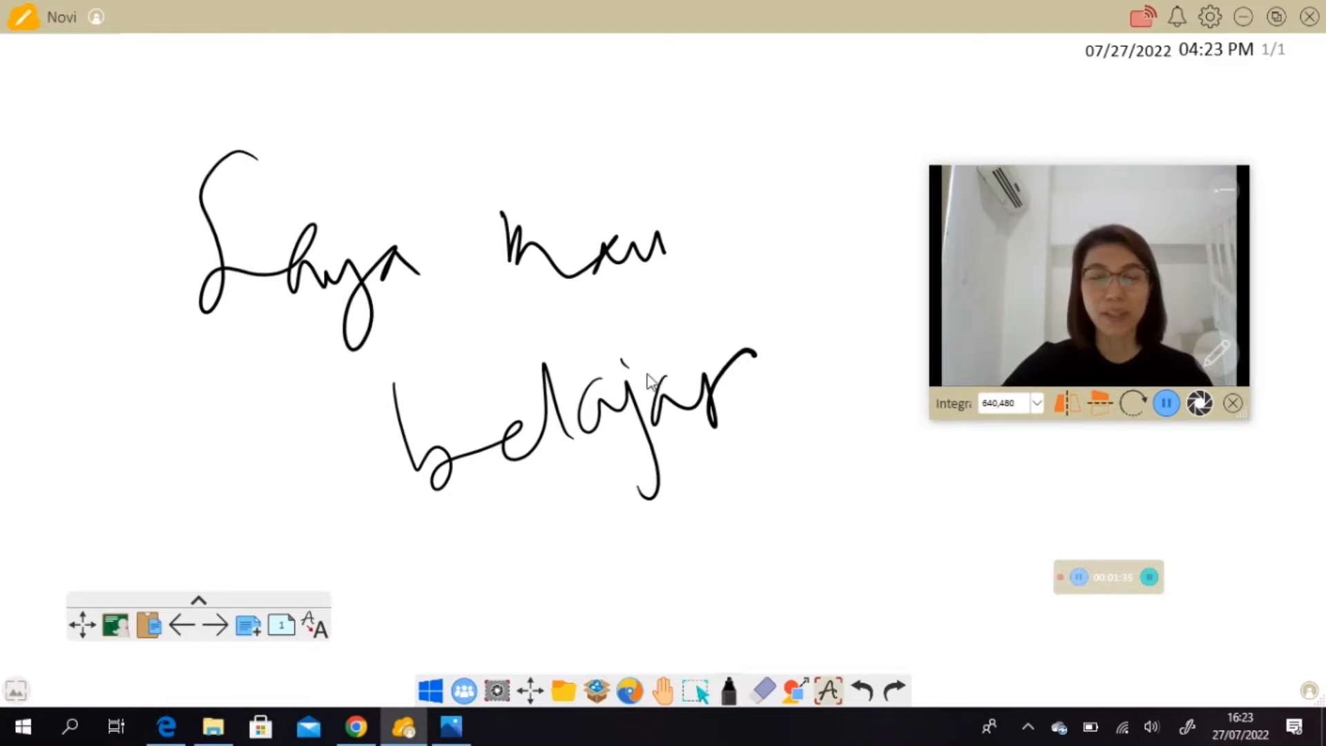
Draw a black outlined square near the upper-left corner of the board with the Shapes tool
{"action": "left_click", "coordinate": [796, 690]}
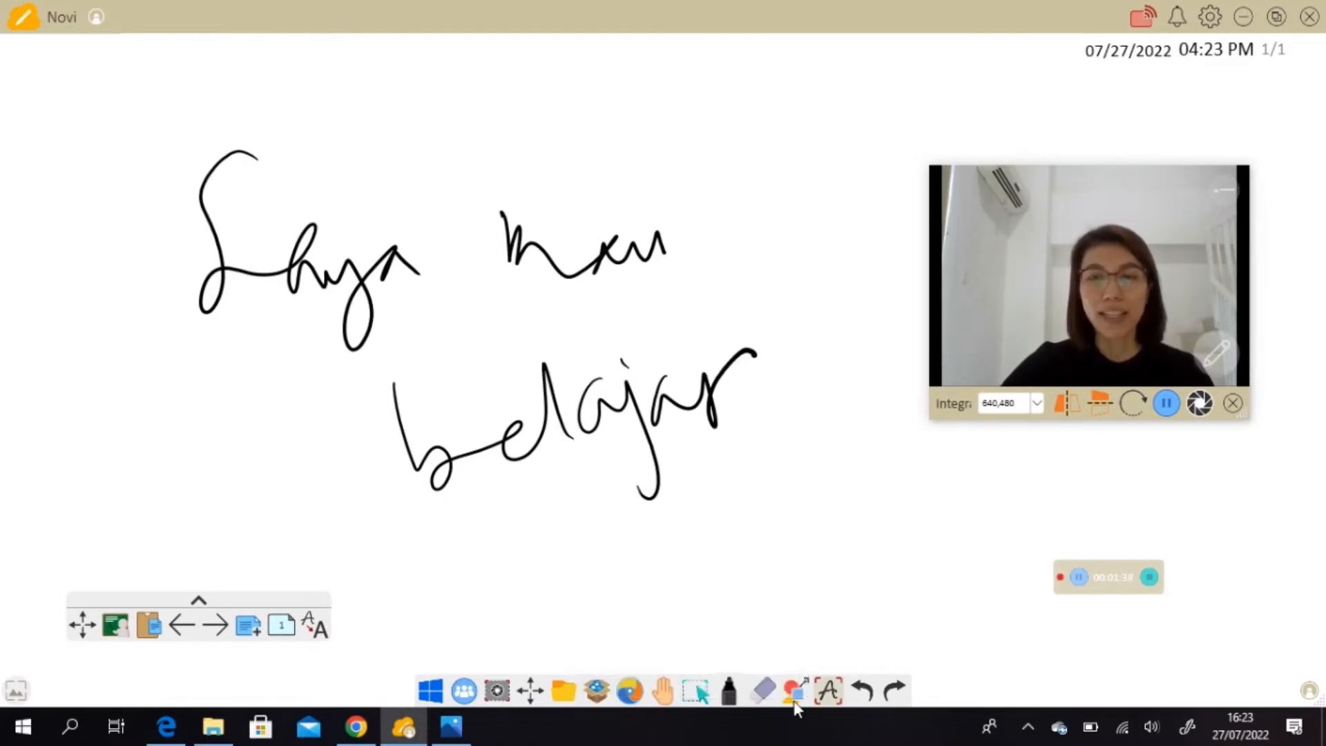
{"action": "left_click", "coordinate": [795, 702]}
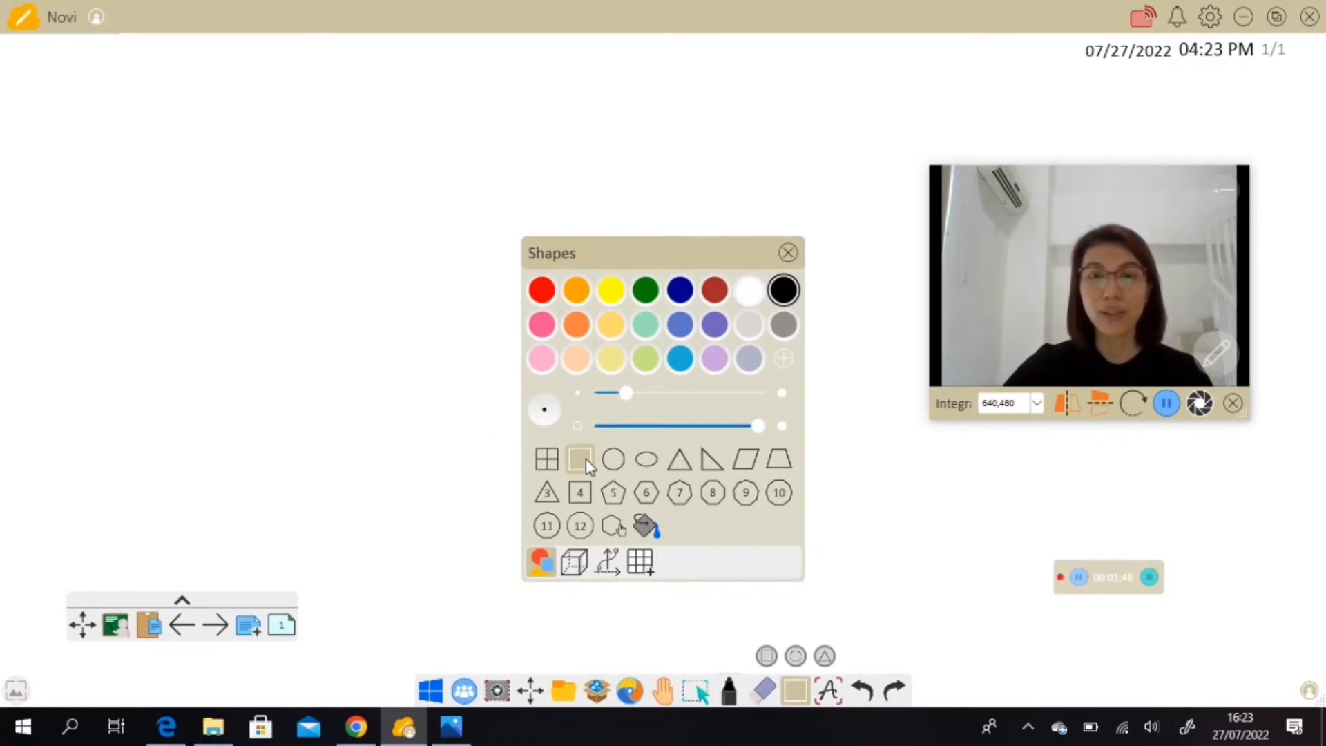
{"action": "left_click_drag", "start_coordinate": [187, 82], "coordinate": [295, 196]}
Draw a black outlined cylinder below the square with the 3D Shapes tool and fill it with blue (#FF0000FF)
{"action": "left_click", "coordinate": [799, 699]}
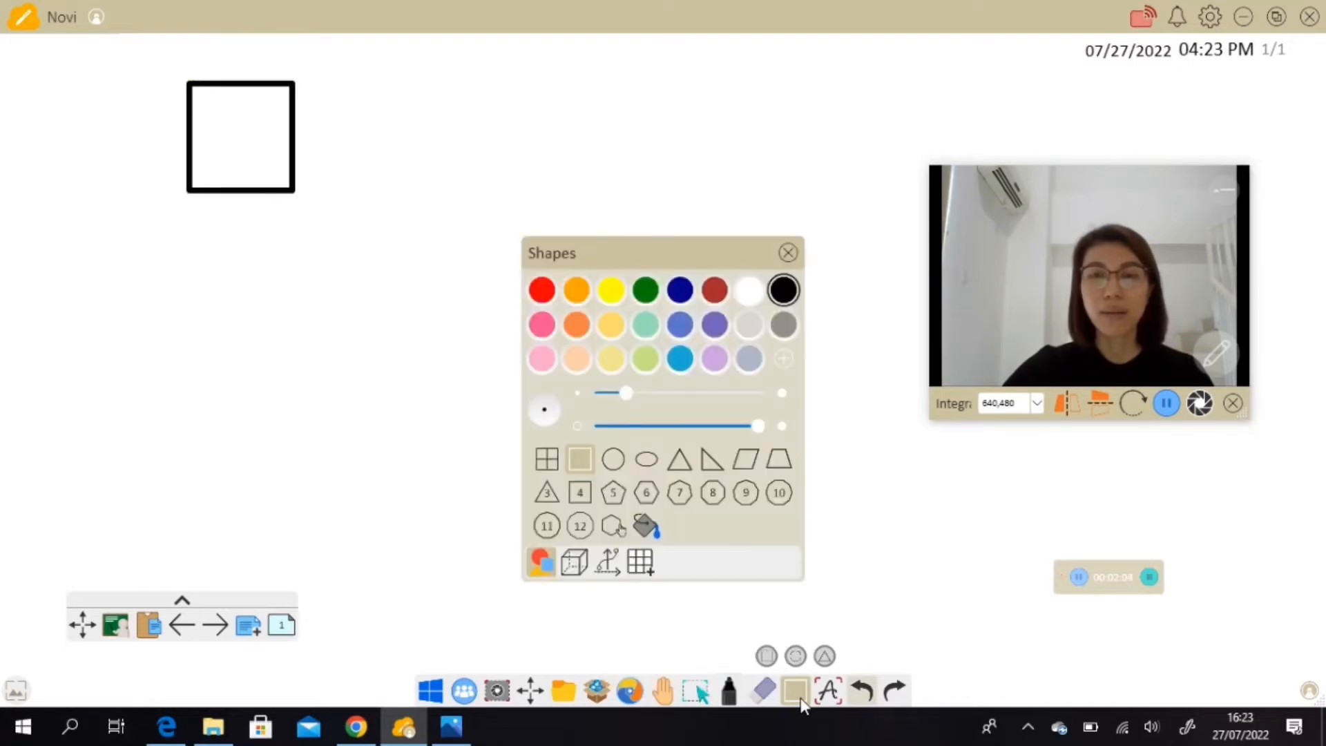
{"action": "left_click", "coordinate": [575, 563]}
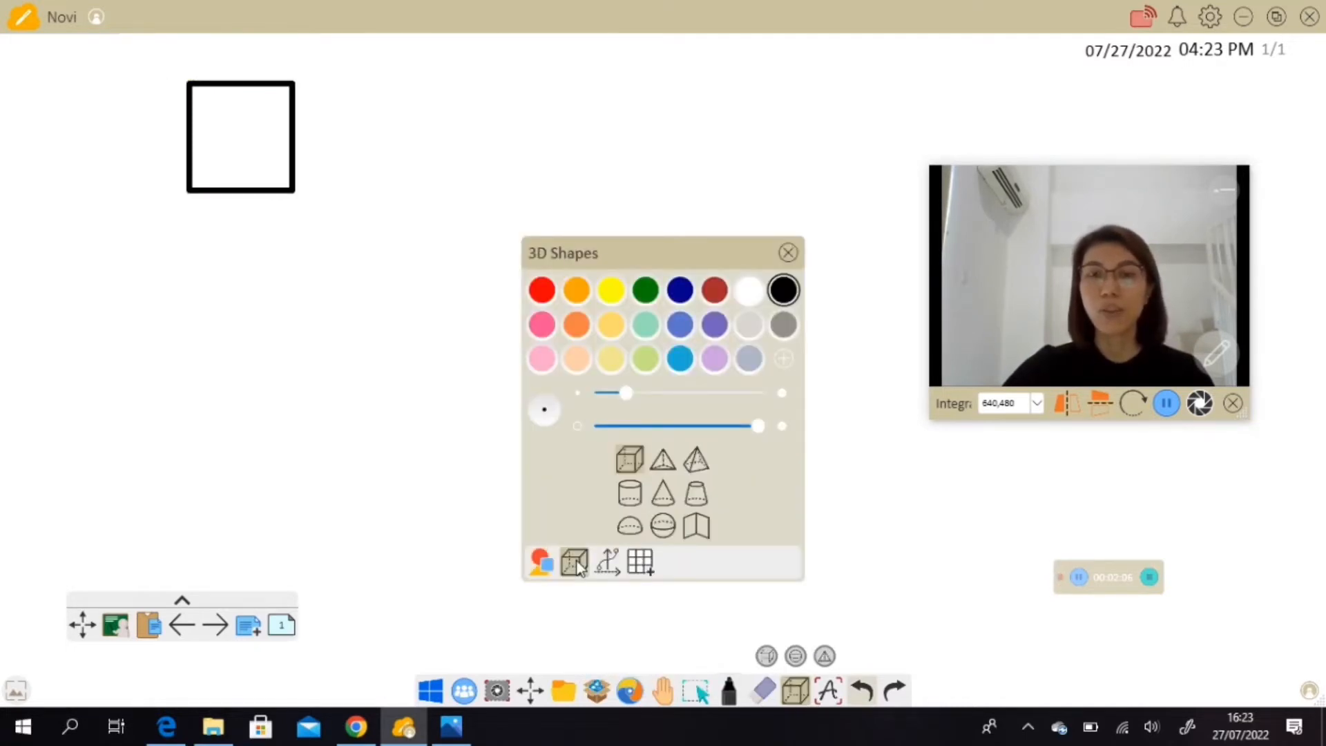
{"action": "left_click", "coordinate": [632, 495]}
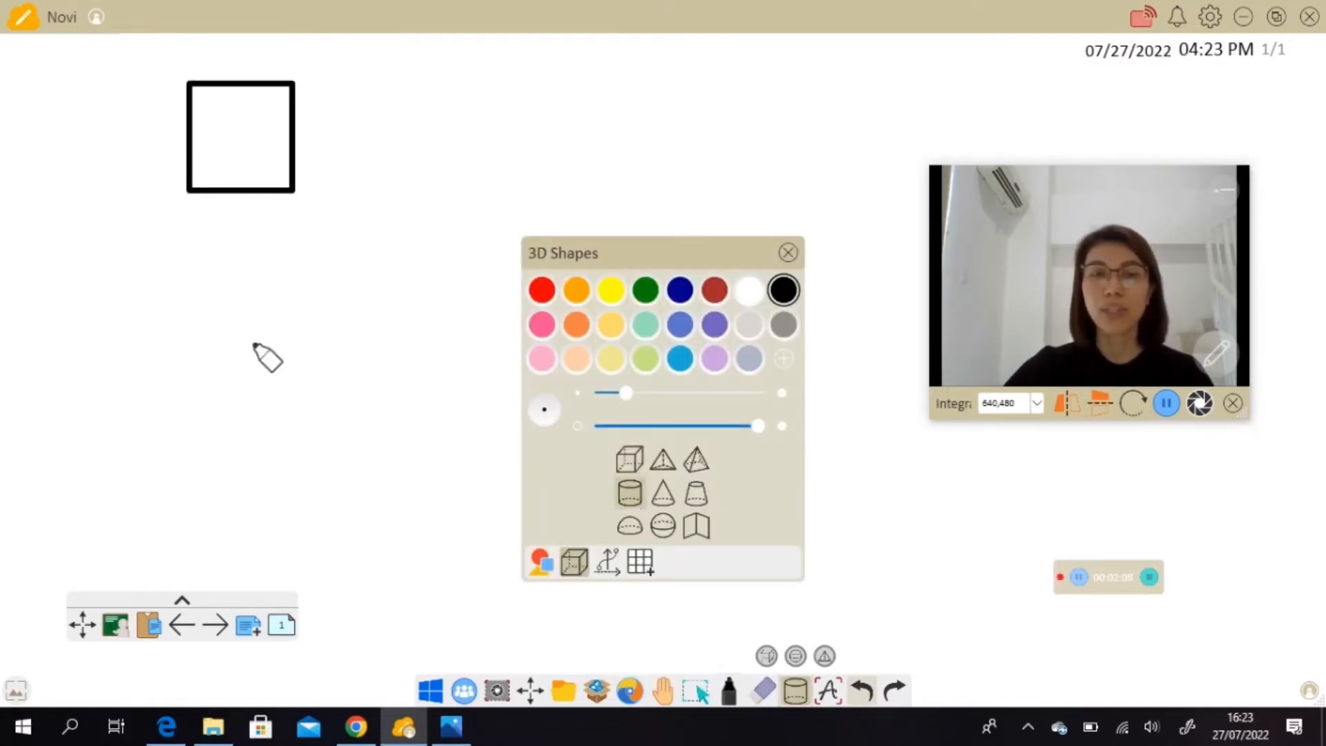
{"action": "left_click_drag", "start_coordinate": [251, 346], "coordinate": [366, 537]}
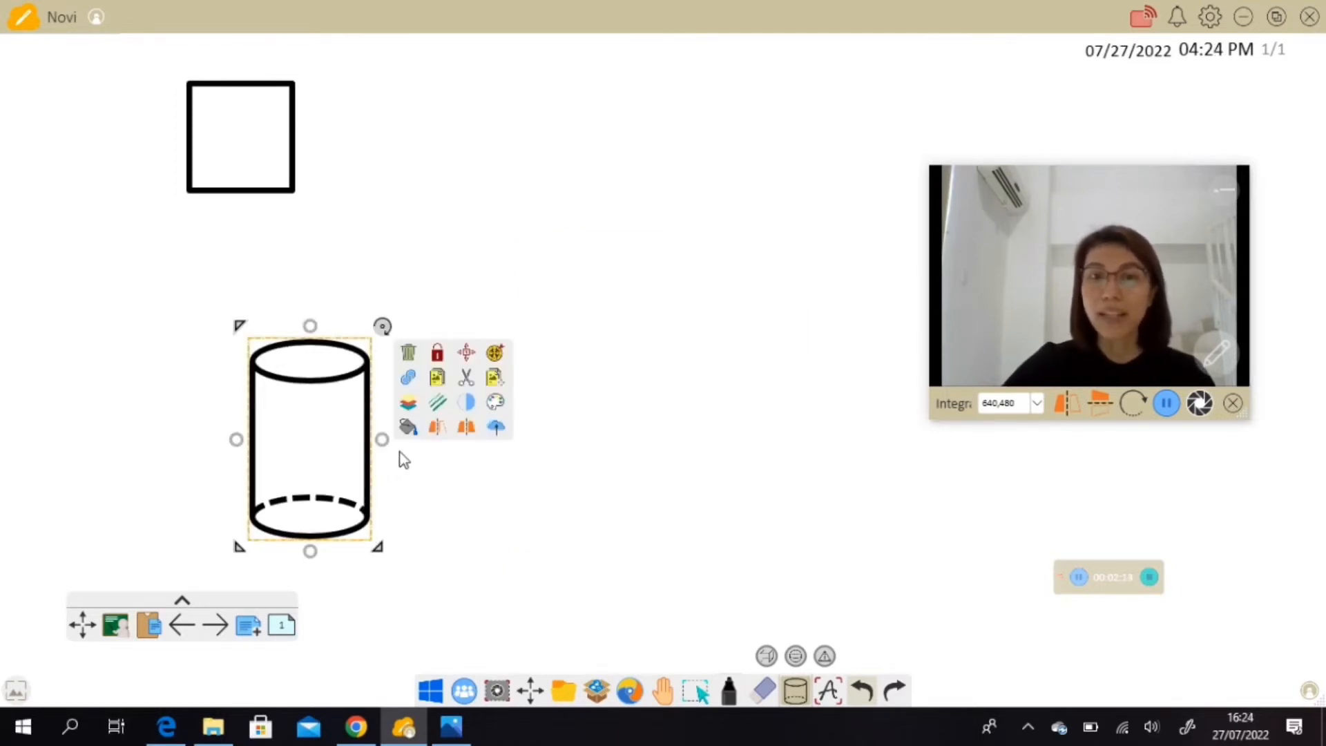
{"action": "left_click", "coordinate": [418, 429]}
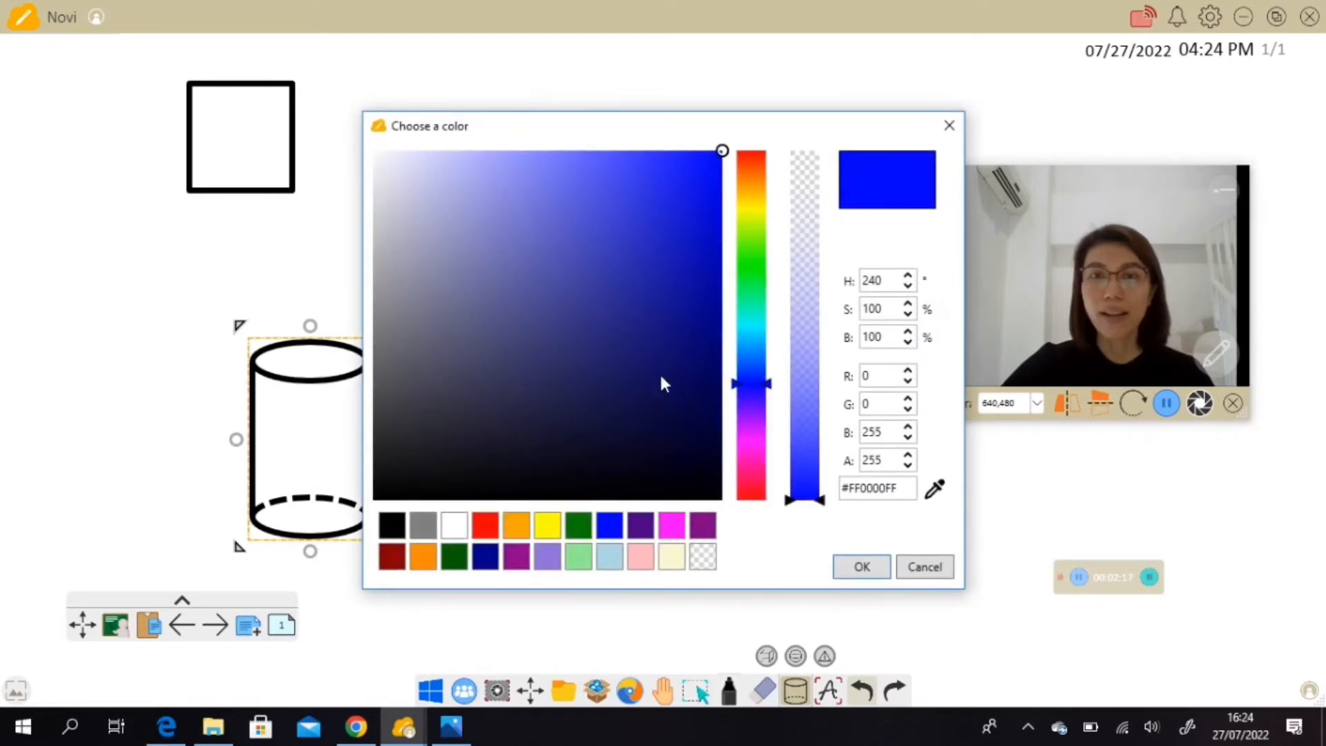
{"action": "left_click", "coordinate": [863, 568]}
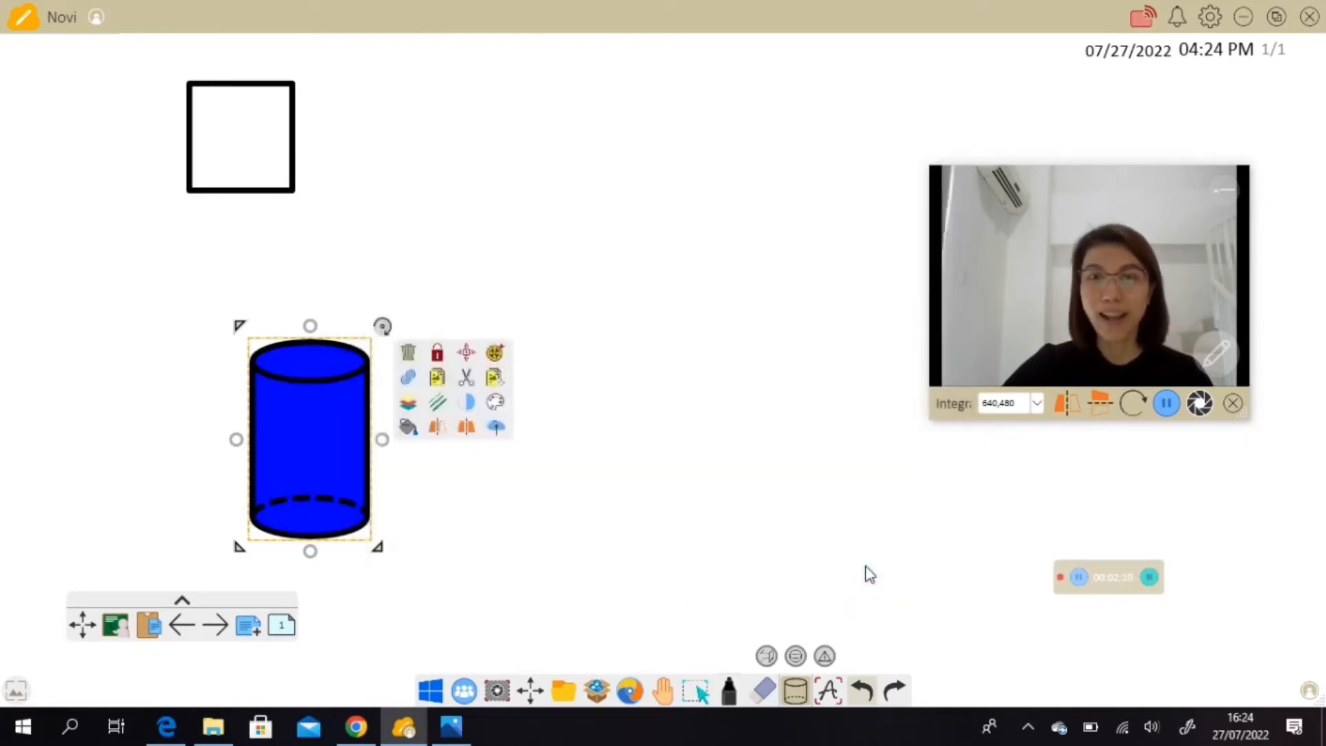
Make the blue cylinder infinitely cloneable and pull four copies off it onto the empty board area to its right
{"action": "left_click", "coordinate": [500, 383]}
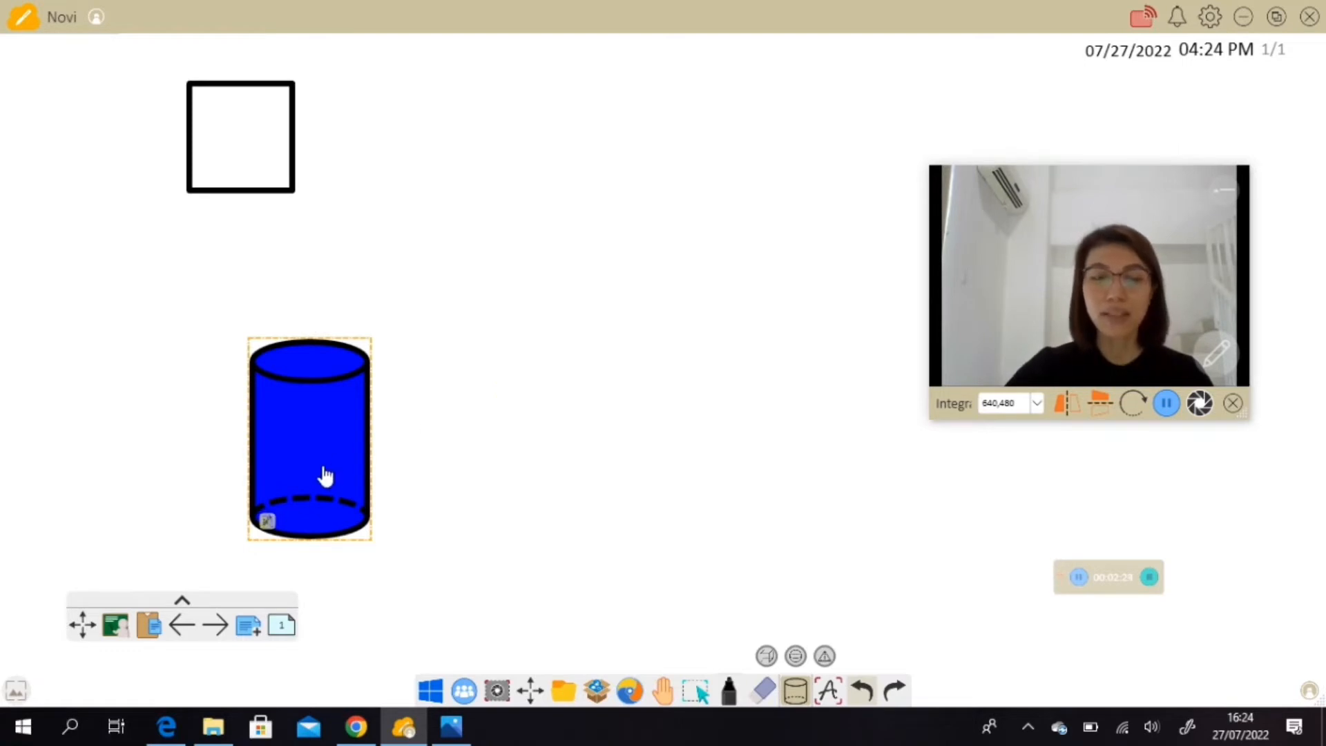
{"action": "left_click_drag", "start_coordinate": [326, 477], "coordinate": [519, 415]}
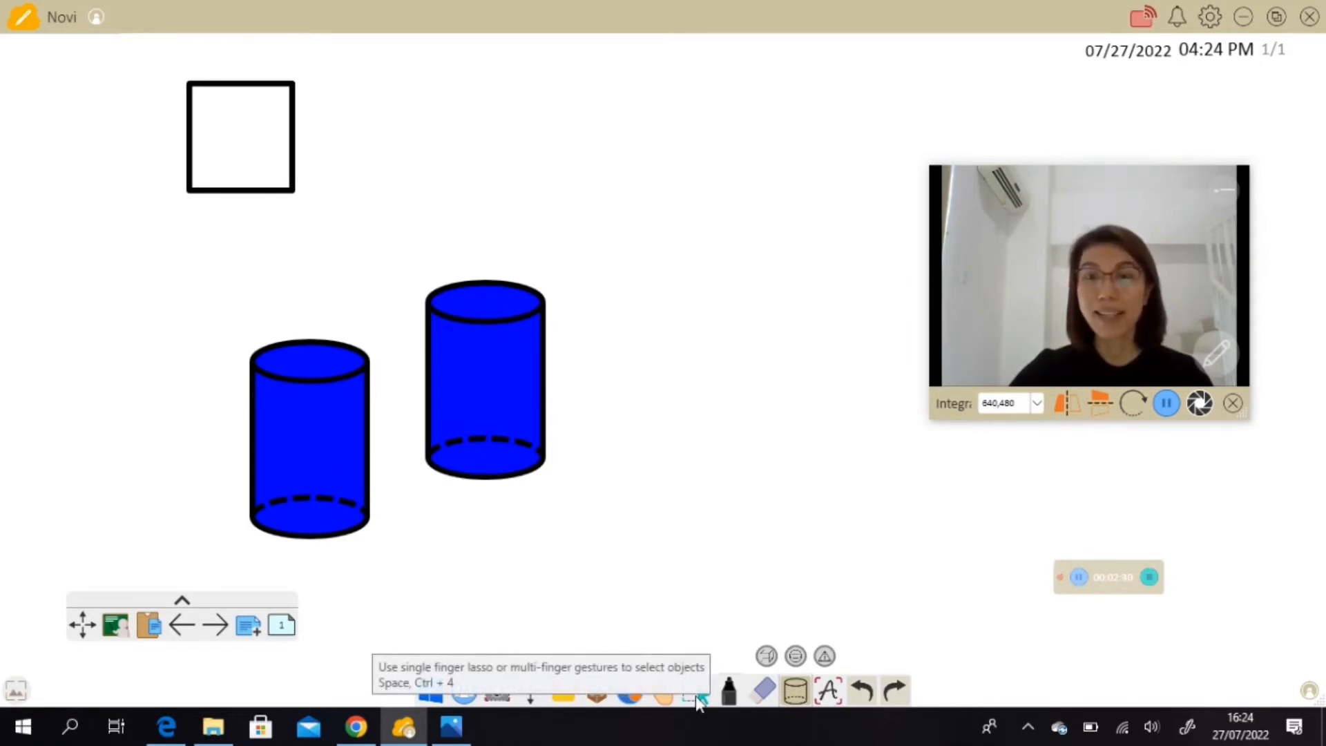
{"action": "left_click", "coordinate": [695, 695]}
{"action": "left_click", "coordinate": [272, 465]}
{"action": "left_click_drag", "start_coordinate": [272, 464], "coordinate": [655, 476]}
{"action": "left_click", "coordinate": [320, 462]}
{"action": "left_click_drag", "start_coordinate": [319, 462], "coordinate": [700, 234]}
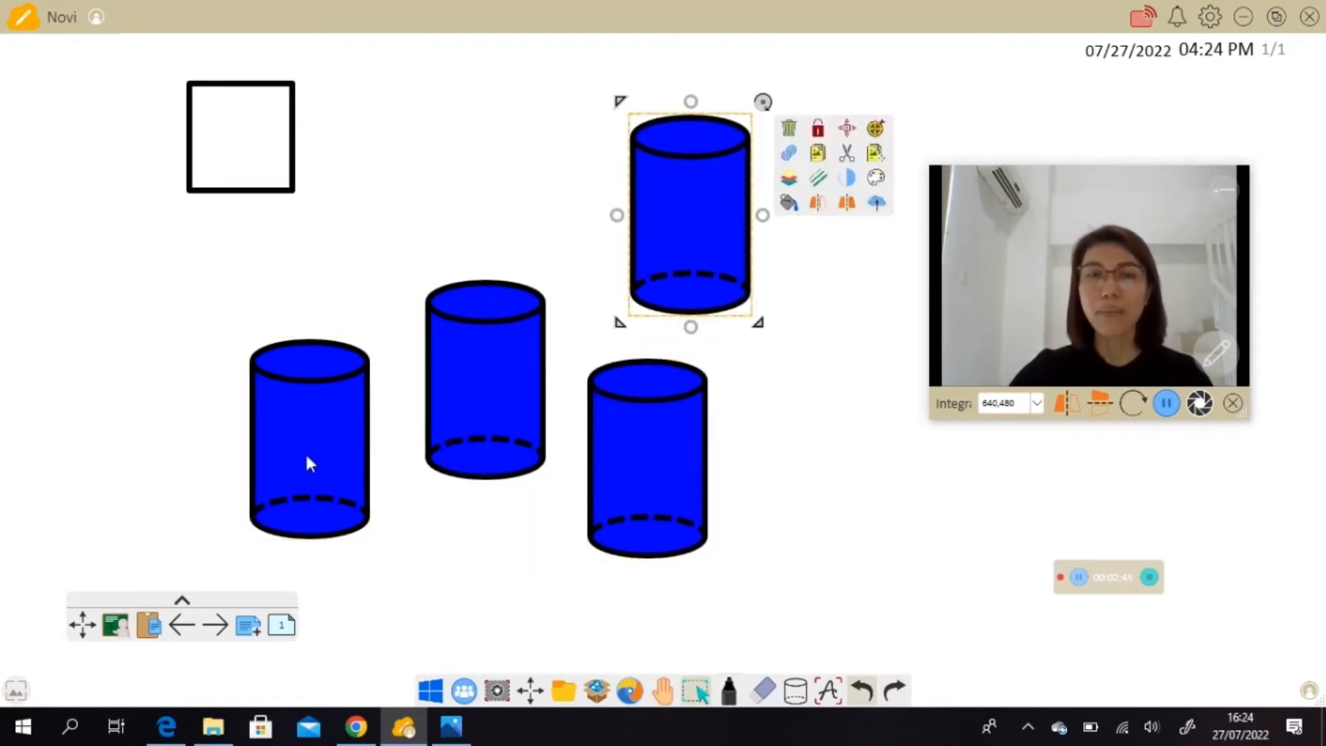
{"action": "left_click", "coordinate": [304, 451]}
{"action": "left_click_drag", "start_coordinate": [304, 456], "coordinate": [829, 474]}
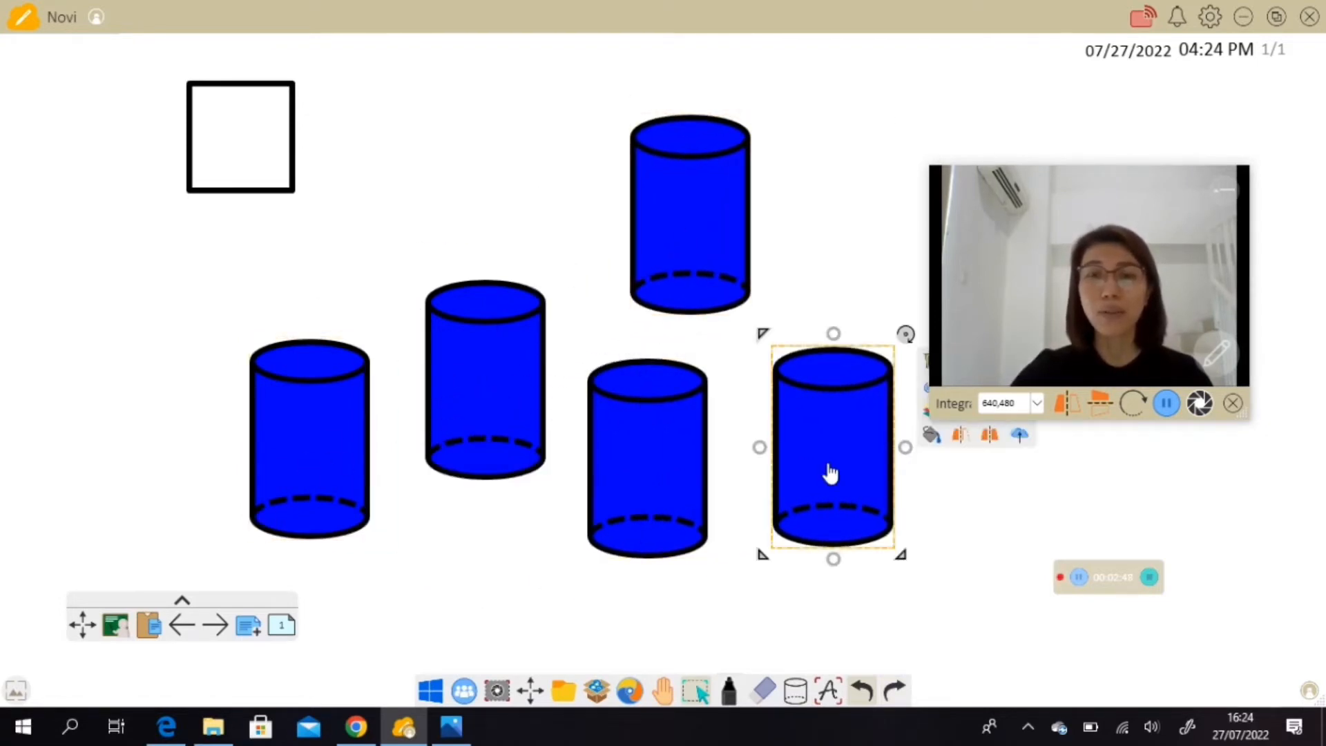
{"action": "left_click", "coordinate": [888, 562]}
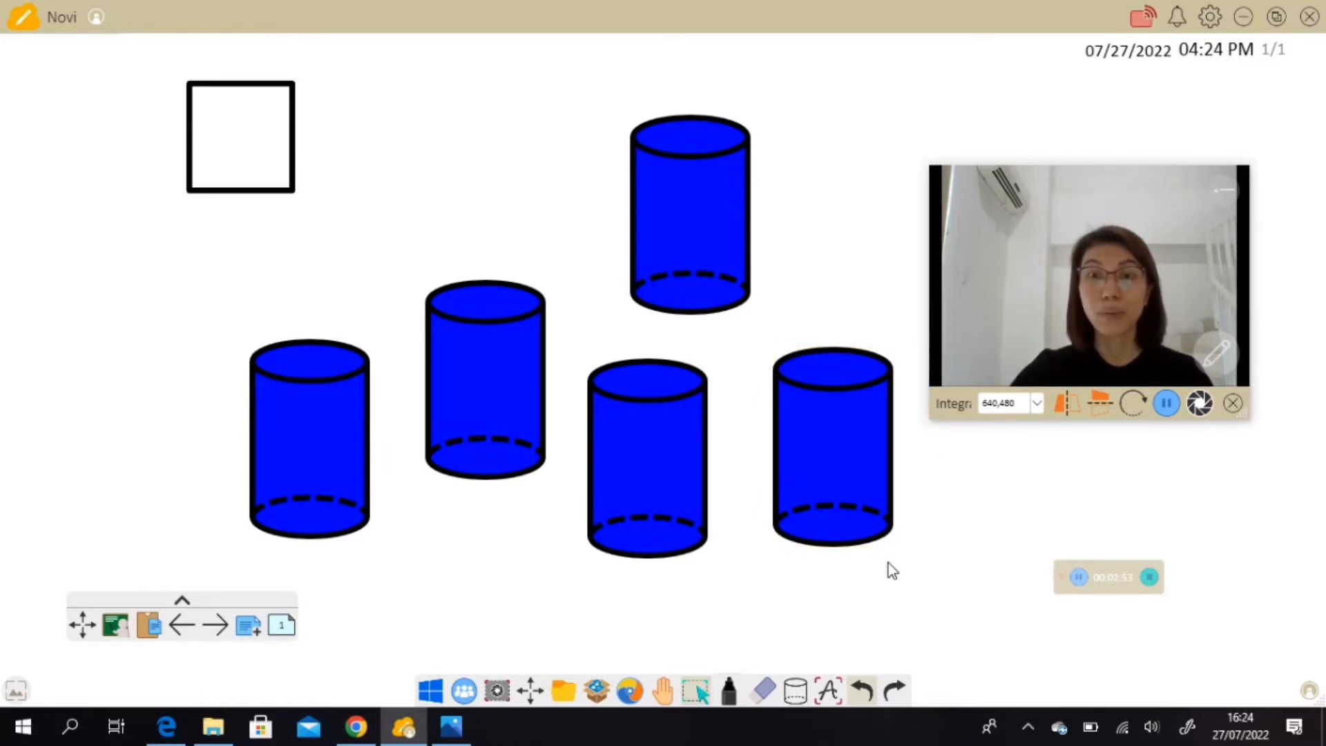
Stop the infinite cloning of the original cylinder and reposition it slightly up and to the left, tilted diagonally
{"action": "left_click", "coordinate": [346, 453]}
{"action": "left_click", "coordinate": [267, 524]}
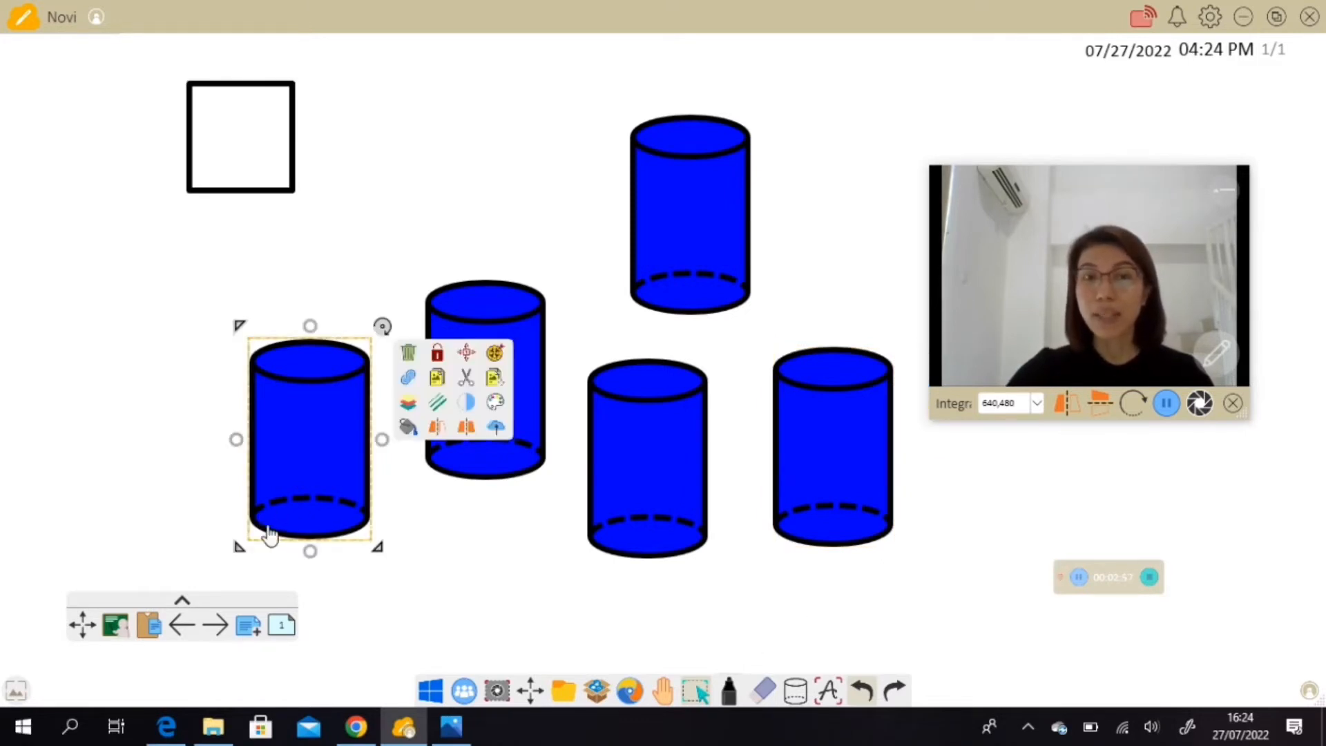
{"action": "left_click_drag", "start_coordinate": [312, 462], "coordinate": [266, 437]}
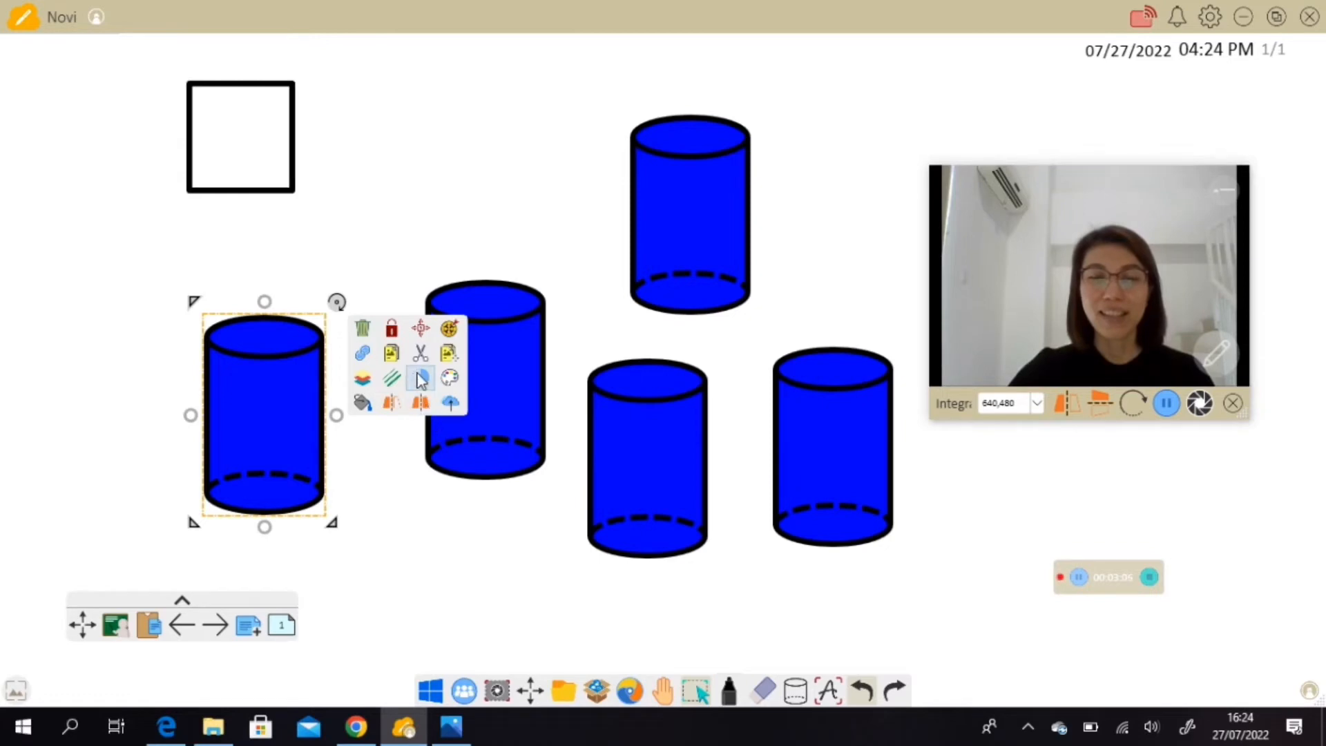
{"action": "left_click", "coordinate": [450, 329]}
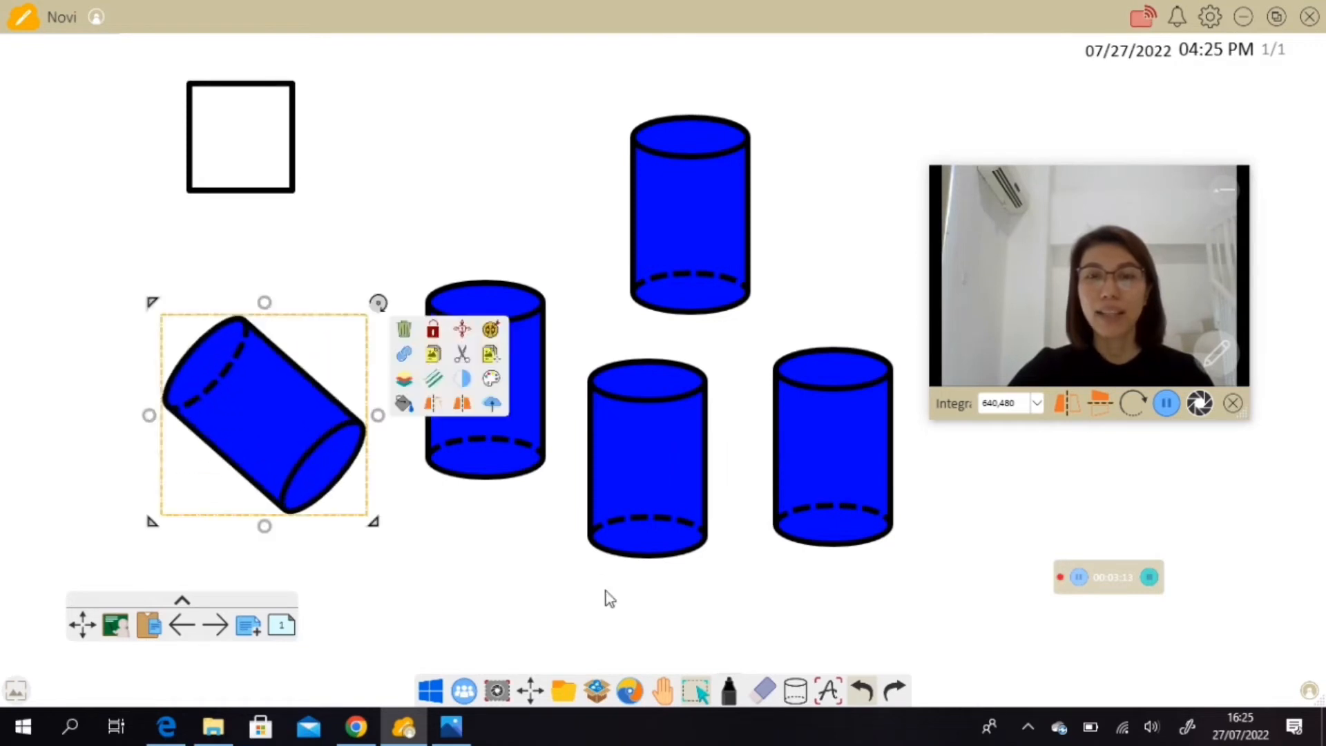
Erase the tilted cylinder with the eraser and clear all remaining objects from the board
{"action": "left_click", "coordinate": [762, 694]}
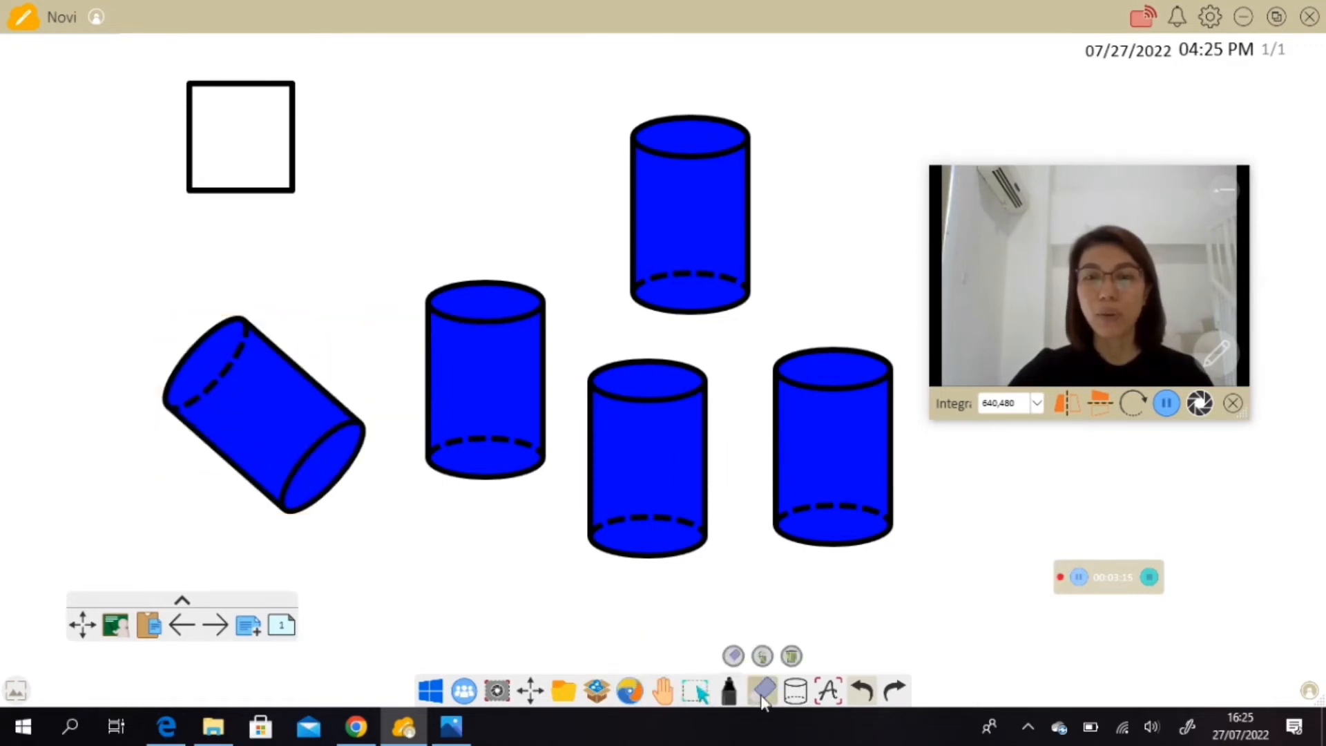
{"action": "left_click", "coordinate": [735, 656]}
{"action": "left_click", "coordinate": [342, 486]}
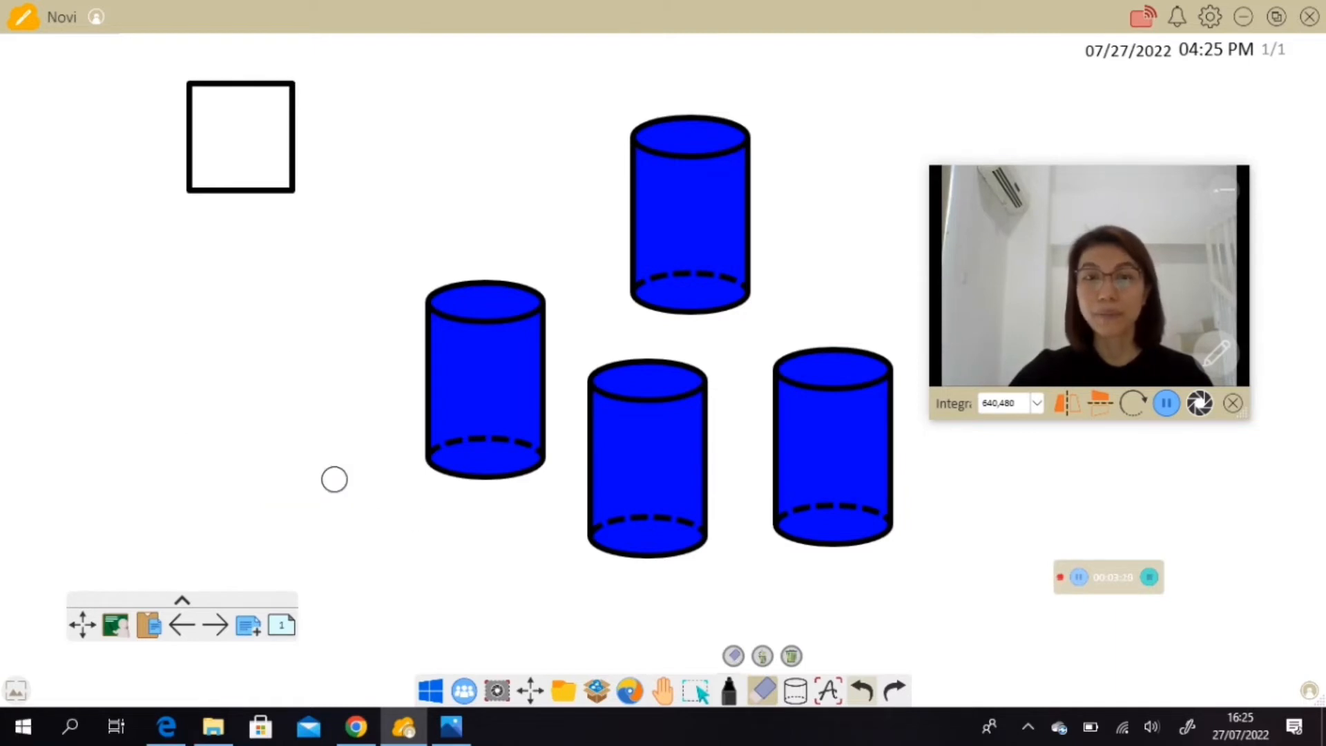
{"action": "left_click", "coordinate": [792, 656]}
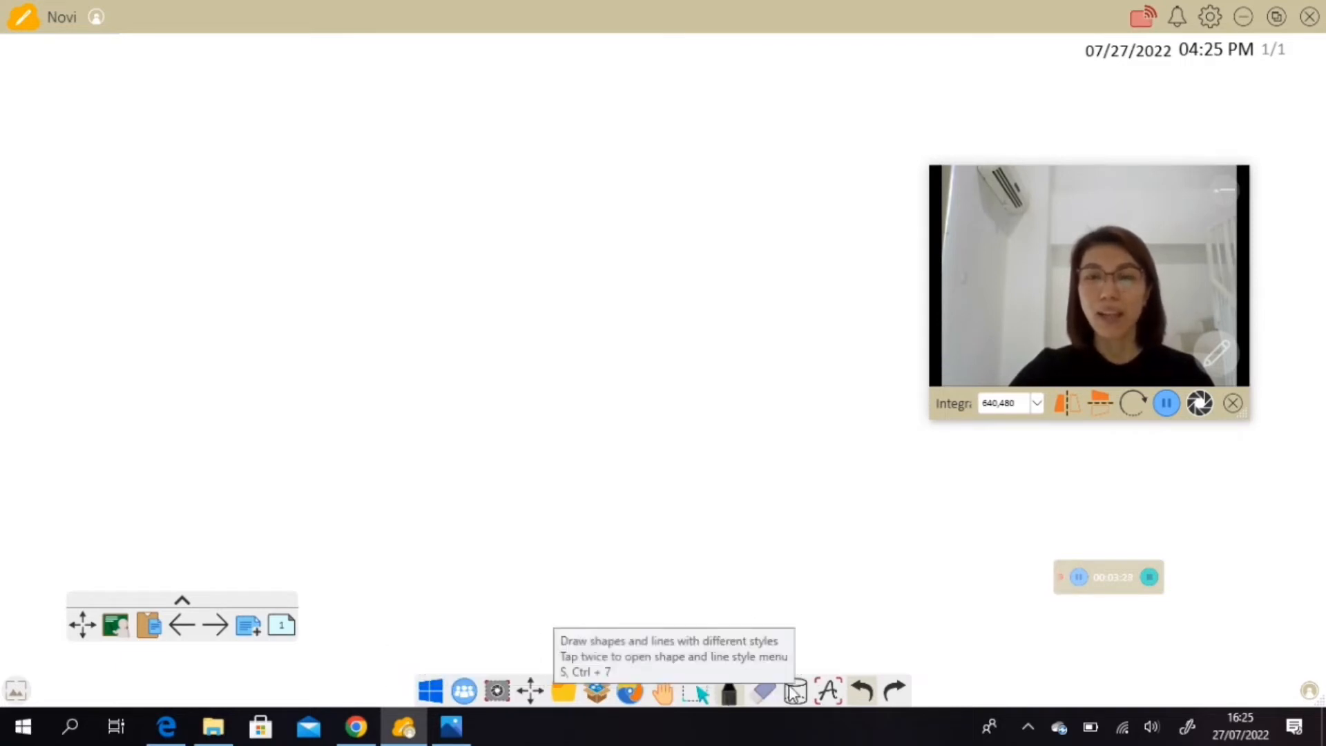
Insert a black-bordered table with three rows and three columns on the board
{"action": "left_click", "coordinate": [794, 691]}
{"action": "left_click", "coordinate": [794, 693]}
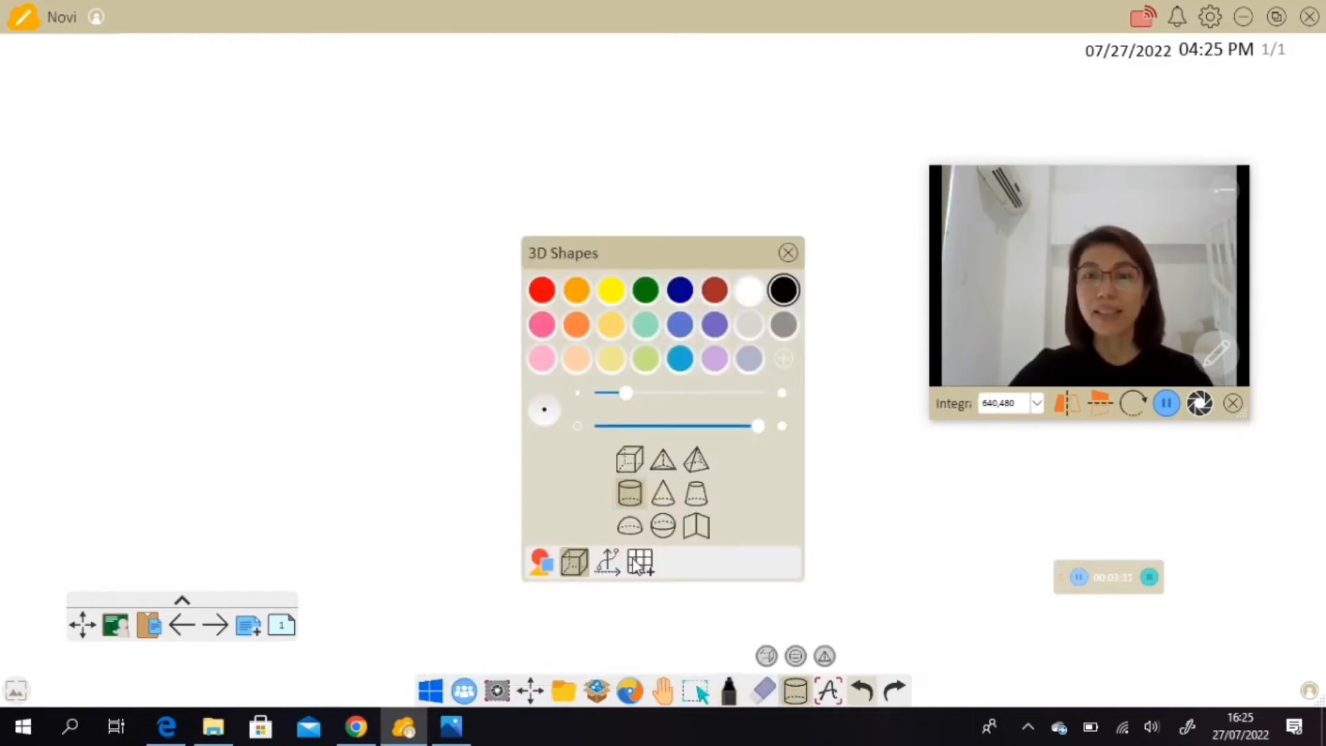
{"action": "left_click", "coordinate": [640, 562]}
{"action": "left_click", "coordinate": [594, 493]}
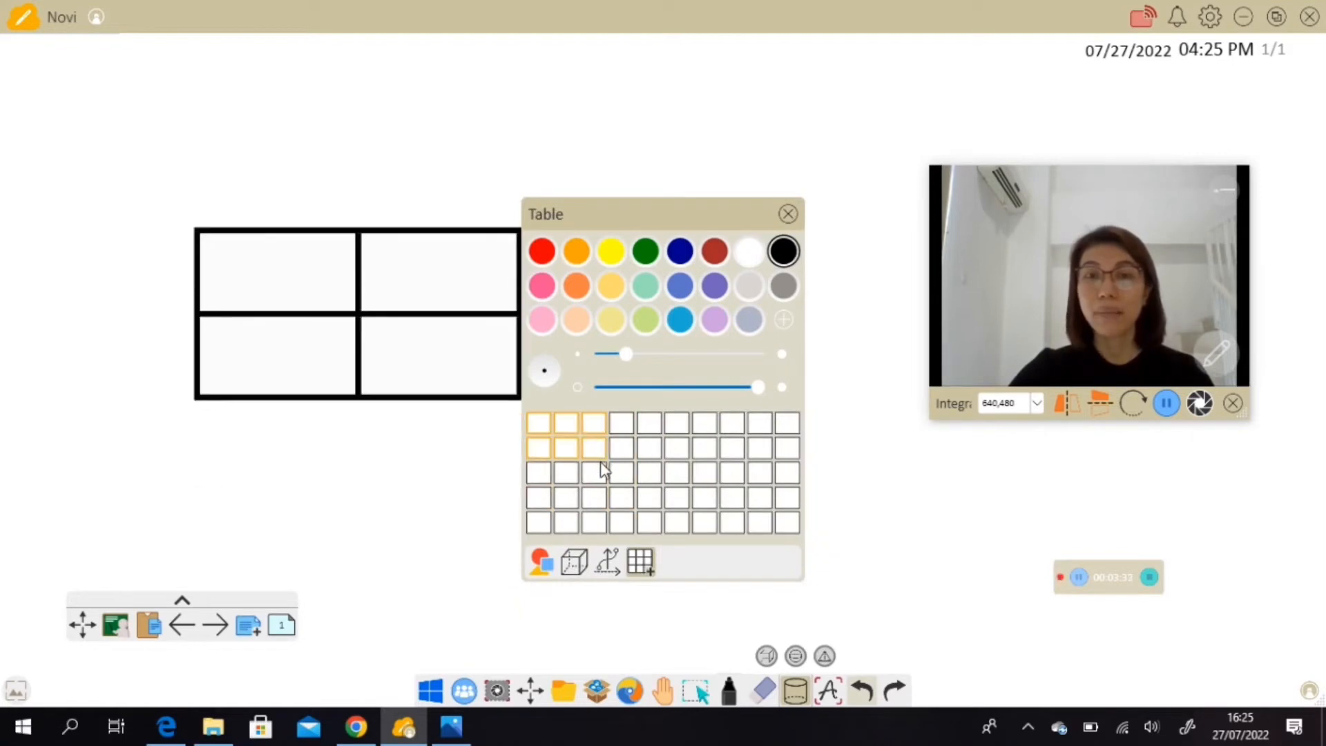
{"action": "left_click", "coordinate": [600, 480]}
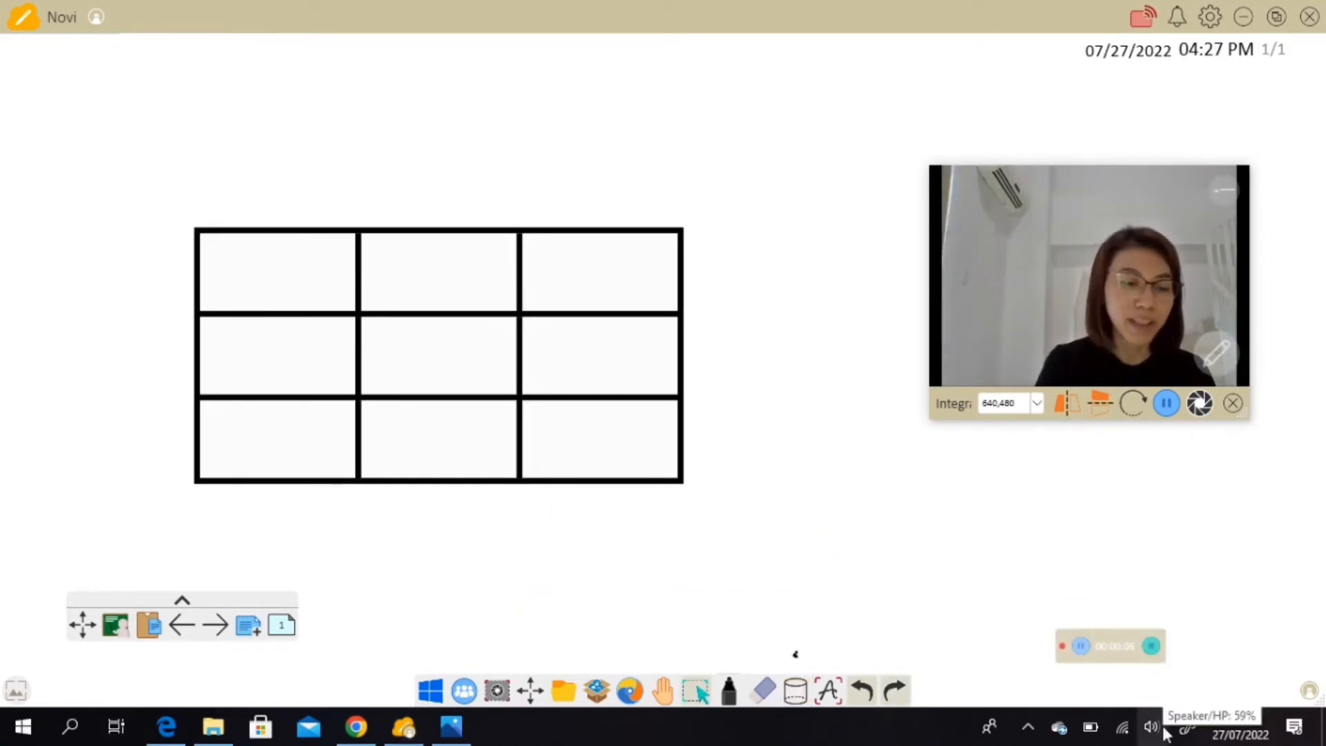
Handwrite "Judul Buku" in black marker on the empty area below the table
{"action": "left_click", "coordinate": [729, 691]}
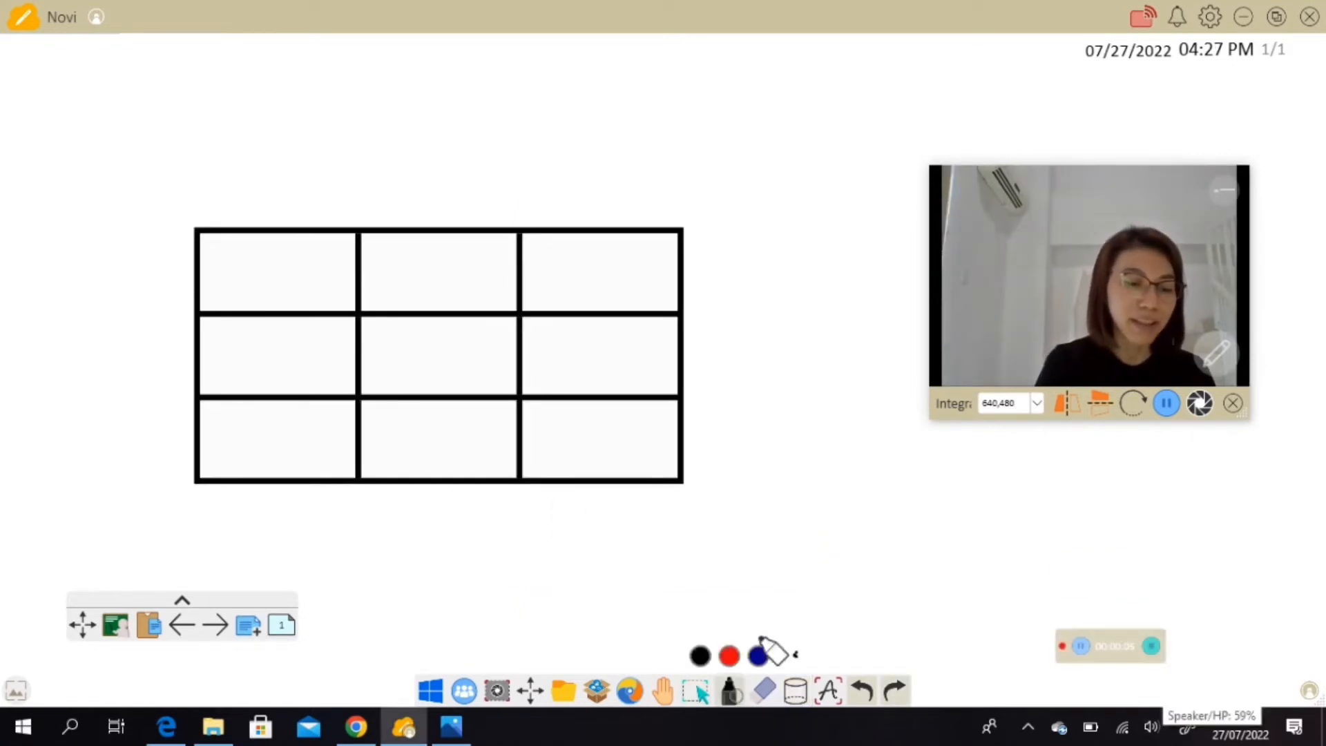
{"action": "mouse_move", "coordinate": [657, 553]}
{"action": "left_mouse_down"}
{"action": "mouse_move", "coordinate": [718, 546]}
{"action": "mouse_move", "coordinate": [660, 584]}
{"action": "mouse_move", "coordinate": [738, 589]}
{"action": "left_mouse_up"}
{"action": "mouse_move", "coordinate": [746, 567]}
{"action": "left_mouse_down"}
{"action": "mouse_move", "coordinate": [751, 586]}
{"action": "mouse_move", "coordinate": [771, 587]}
{"action": "left_mouse_up"}
{"action": "left_click_drag", "start_coordinate": [773, 567], "coordinate": [791, 584]}
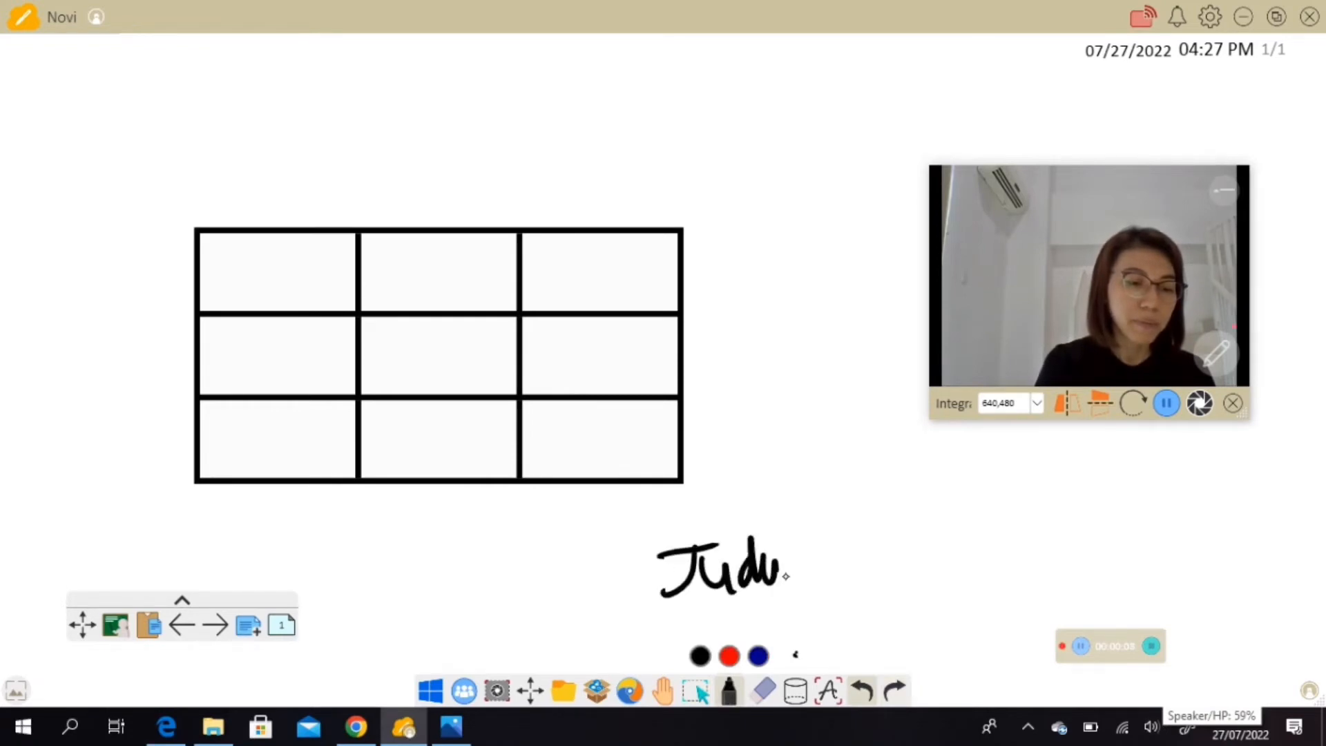
{"action": "left_click_drag", "start_coordinate": [791, 528], "coordinate": [800, 591]}
{"action": "left_click_drag", "start_coordinate": [844, 520], "coordinate": [846, 583]}
{"action": "mouse_move", "coordinate": [846, 525]}
{"action": "left_mouse_down"}
{"action": "mouse_move", "coordinate": [873, 584]}
{"action": "mouse_move", "coordinate": [906, 588]}
{"action": "left_mouse_up"}
{"action": "left_click_drag", "start_coordinate": [921, 522], "coordinate": [919, 584]}
{"action": "left_click_drag", "start_coordinate": [918, 561], "coordinate": [976, 599]}
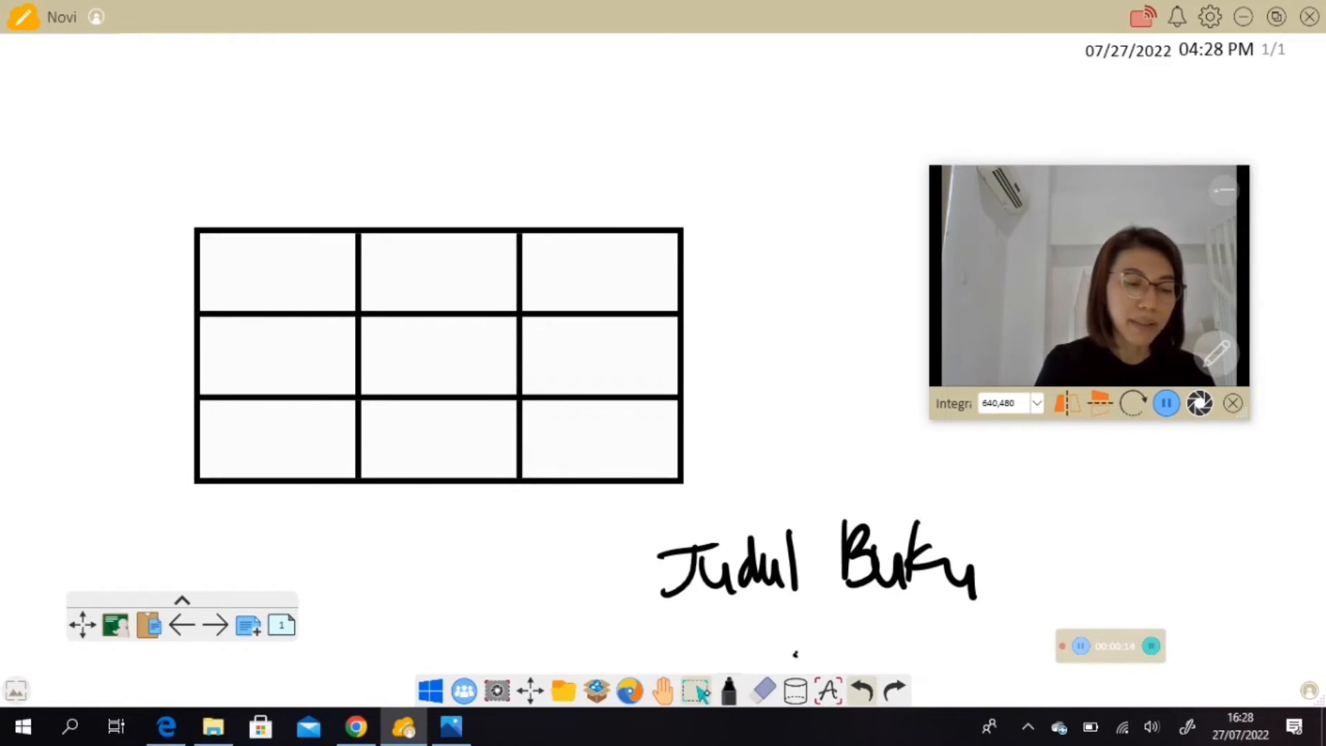
Select the whole handwritten "Judul Buku" and move it into the first cell of the table
{"action": "left_click", "coordinate": [696, 691]}
{"action": "mouse_move", "coordinate": [963, 625]}
{"action": "left_mouse_down"}
{"action": "mouse_move", "coordinate": [751, 628]}
{"action": "mouse_move", "coordinate": [640, 552]}
{"action": "mouse_move", "coordinate": [870, 484]}
{"action": "mouse_move", "coordinate": [1015, 557]}
{"action": "mouse_move", "coordinate": [961, 626]}
{"action": "left_mouse_up"}
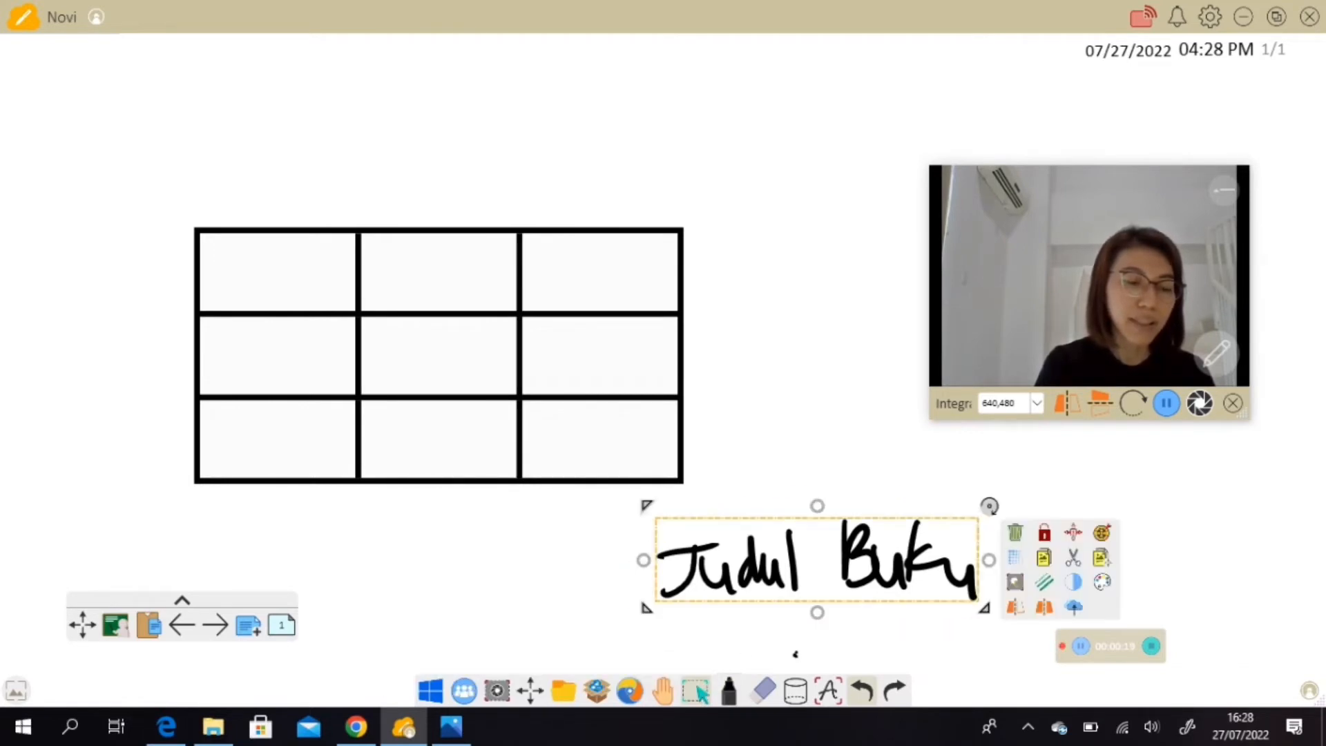
{"action": "left_click_drag", "start_coordinate": [933, 565], "coordinate": [297, 283]}
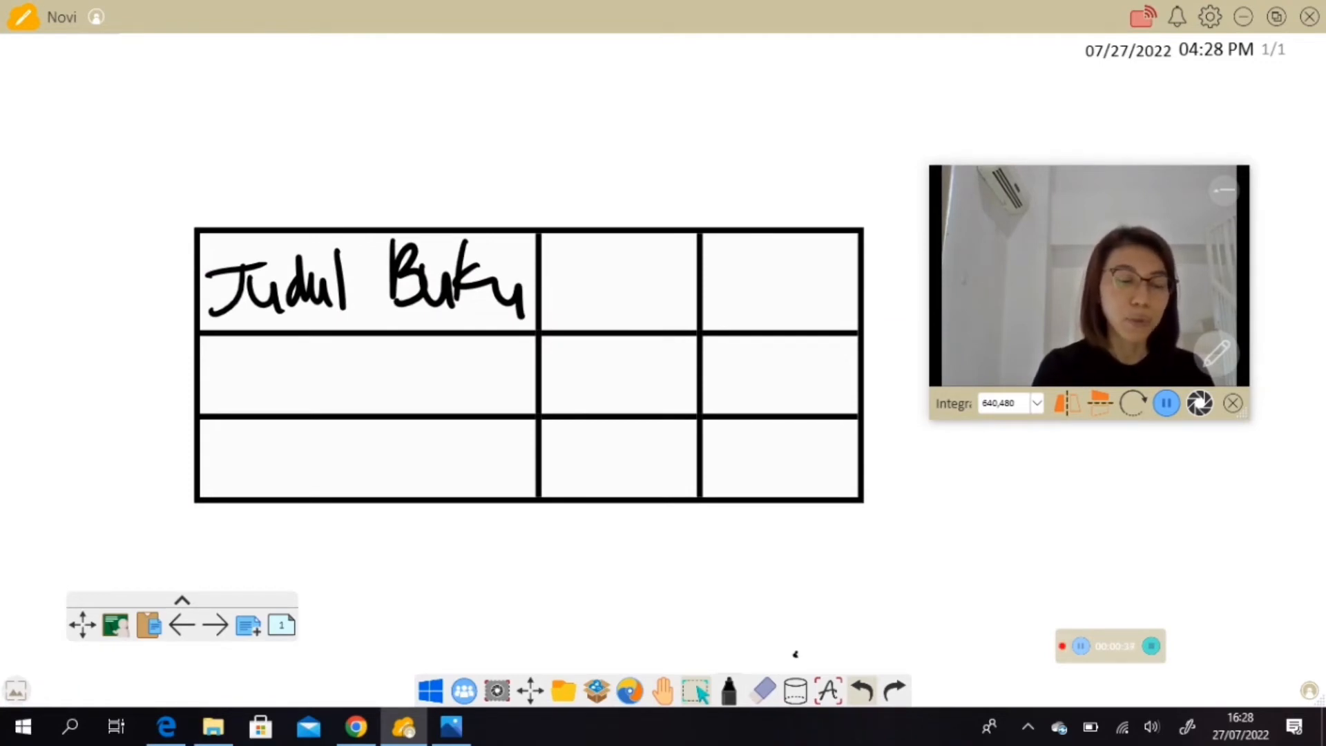
Thicken the marker stroke and mark the handwritten "Judul Buku" in the table with the yellow highlighter
{"action": "left_click", "coordinate": [731, 689]}
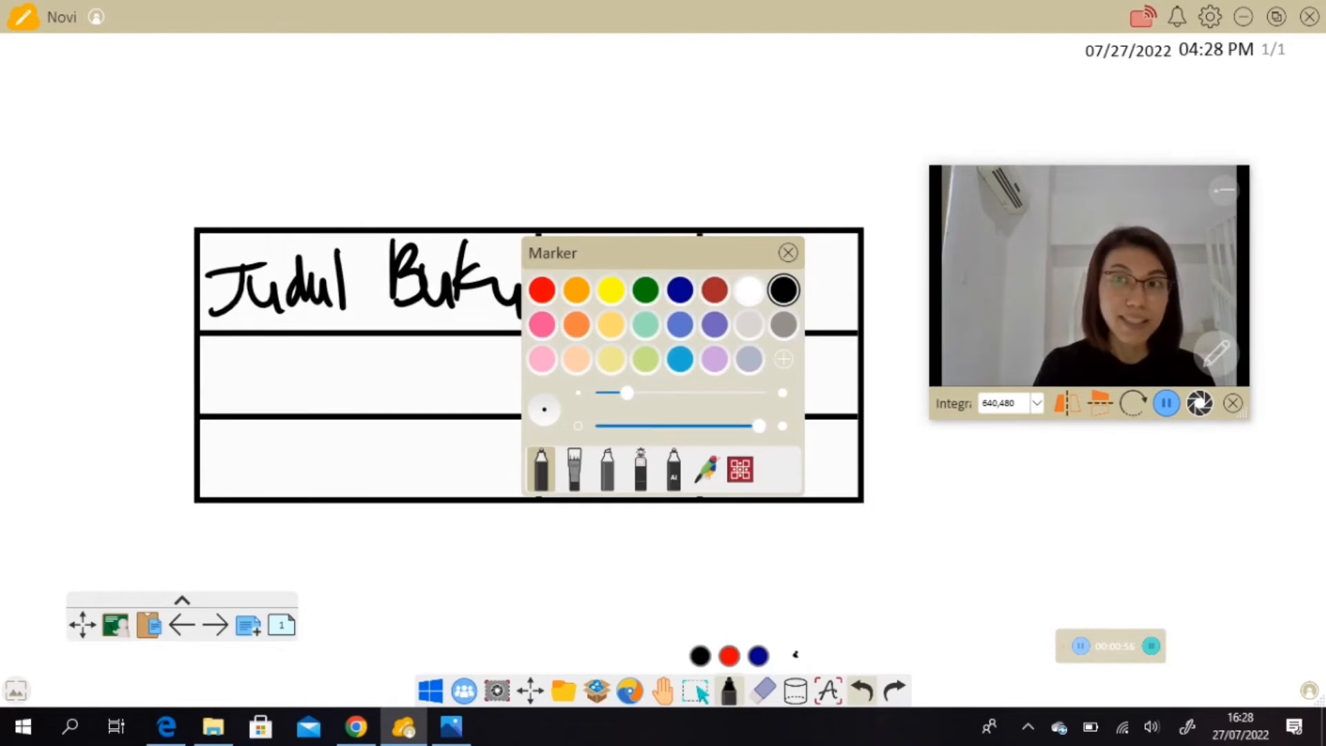
{"action": "left_click_drag", "start_coordinate": [627, 392], "coordinate": [688, 393]}
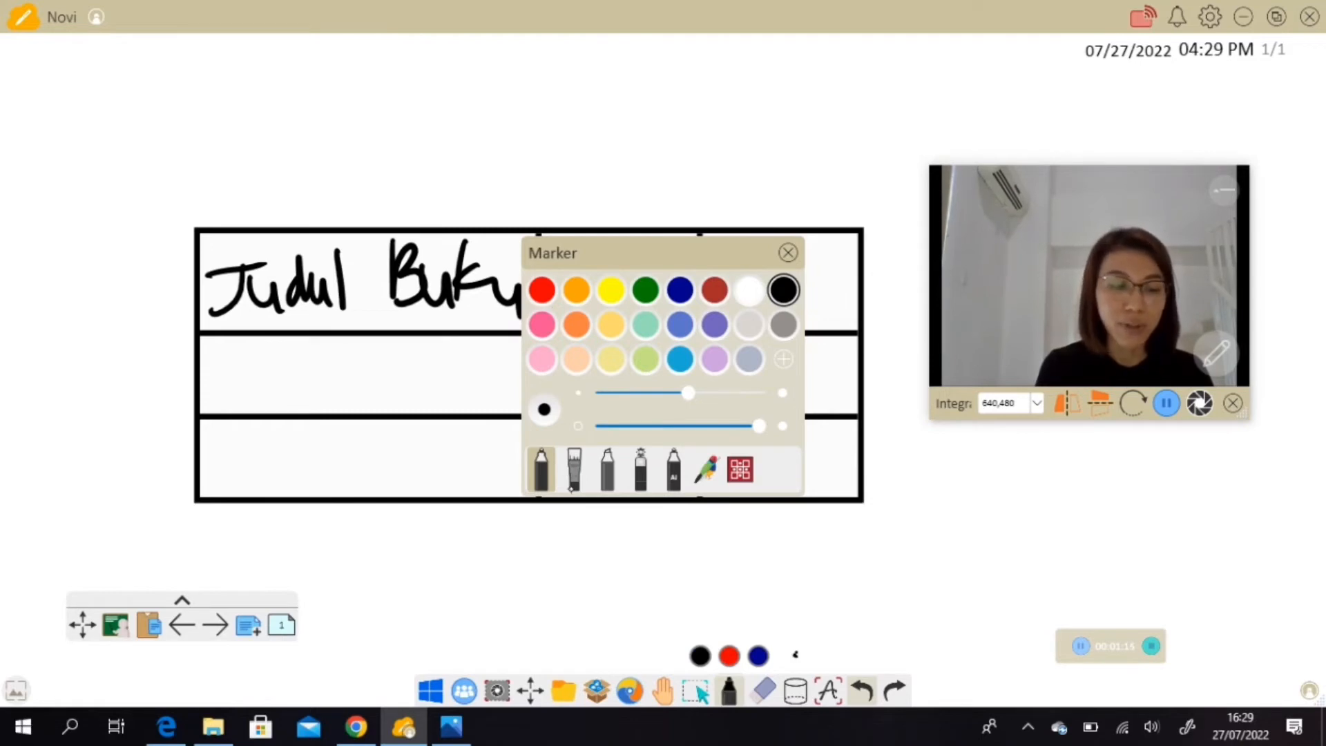
{"action": "left_click", "coordinate": [573, 483]}
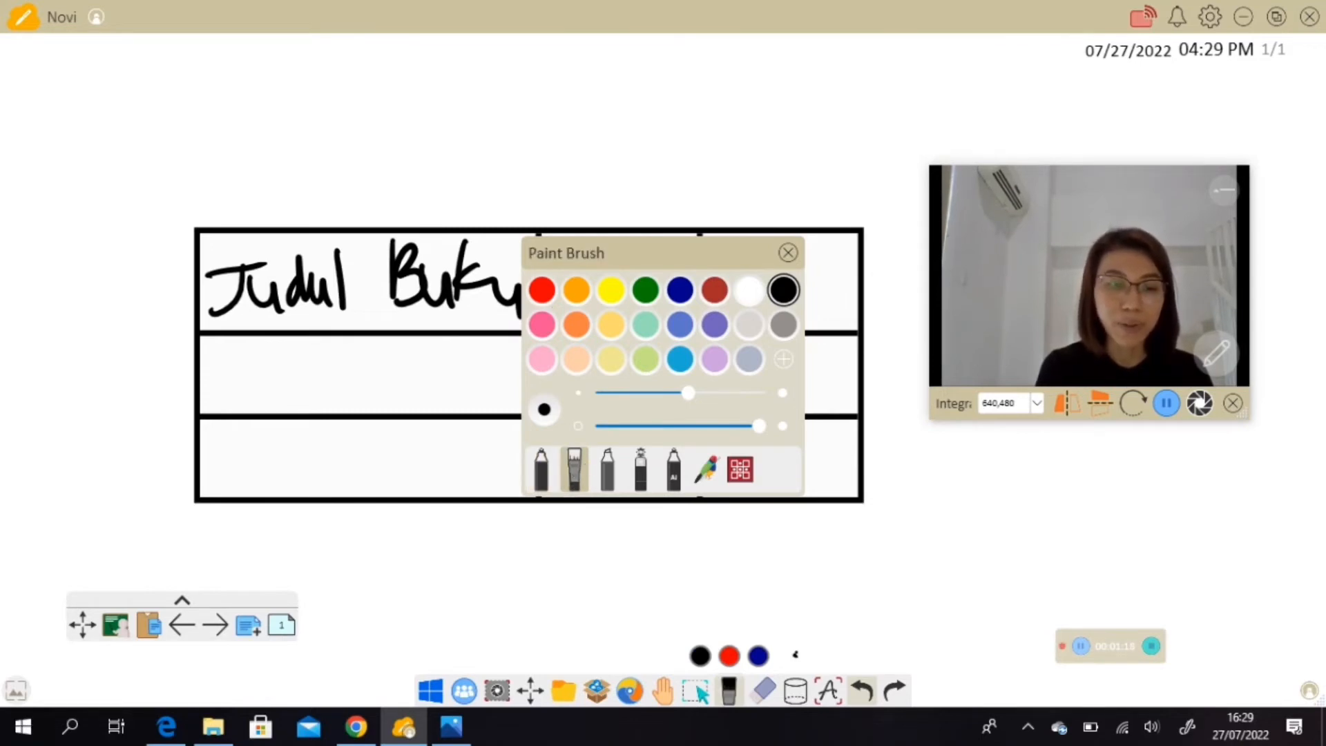
{"action": "left_click", "coordinate": [601, 482]}
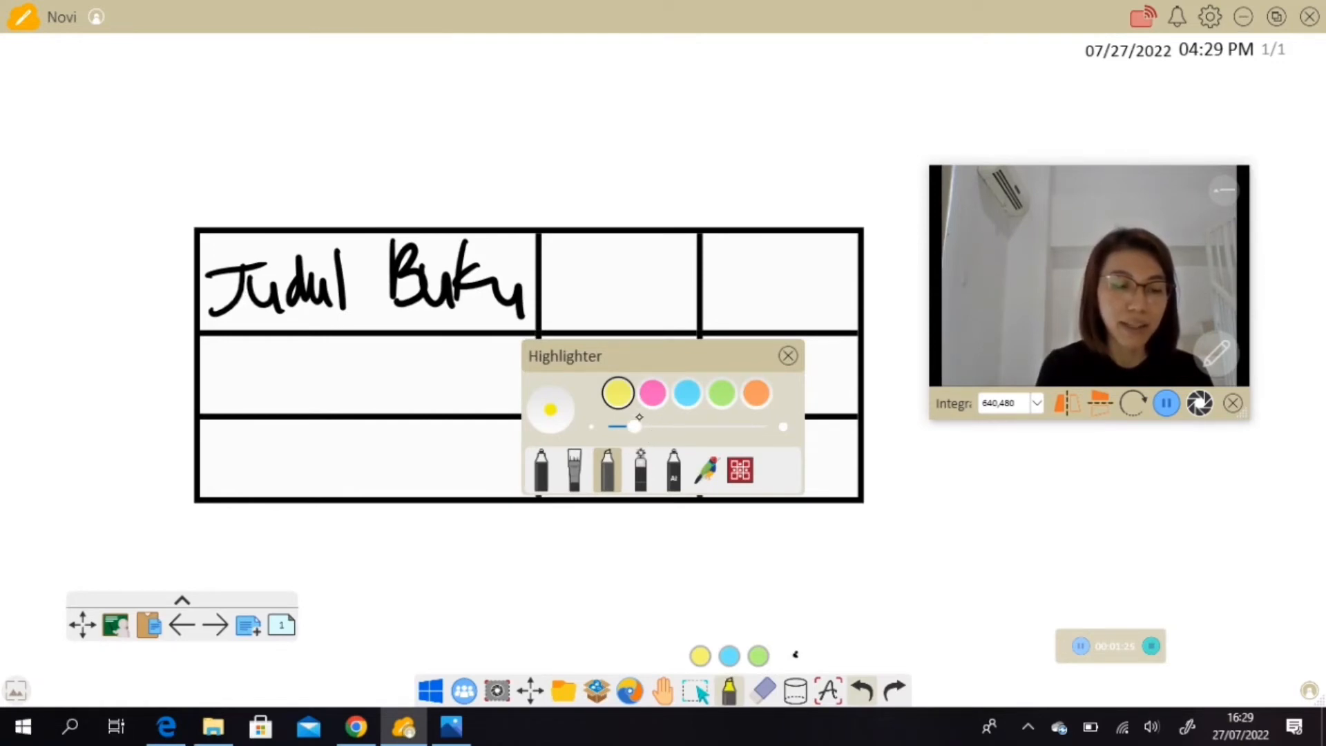
{"action": "left_click_drag", "start_coordinate": [212, 283], "coordinate": [533, 272]}
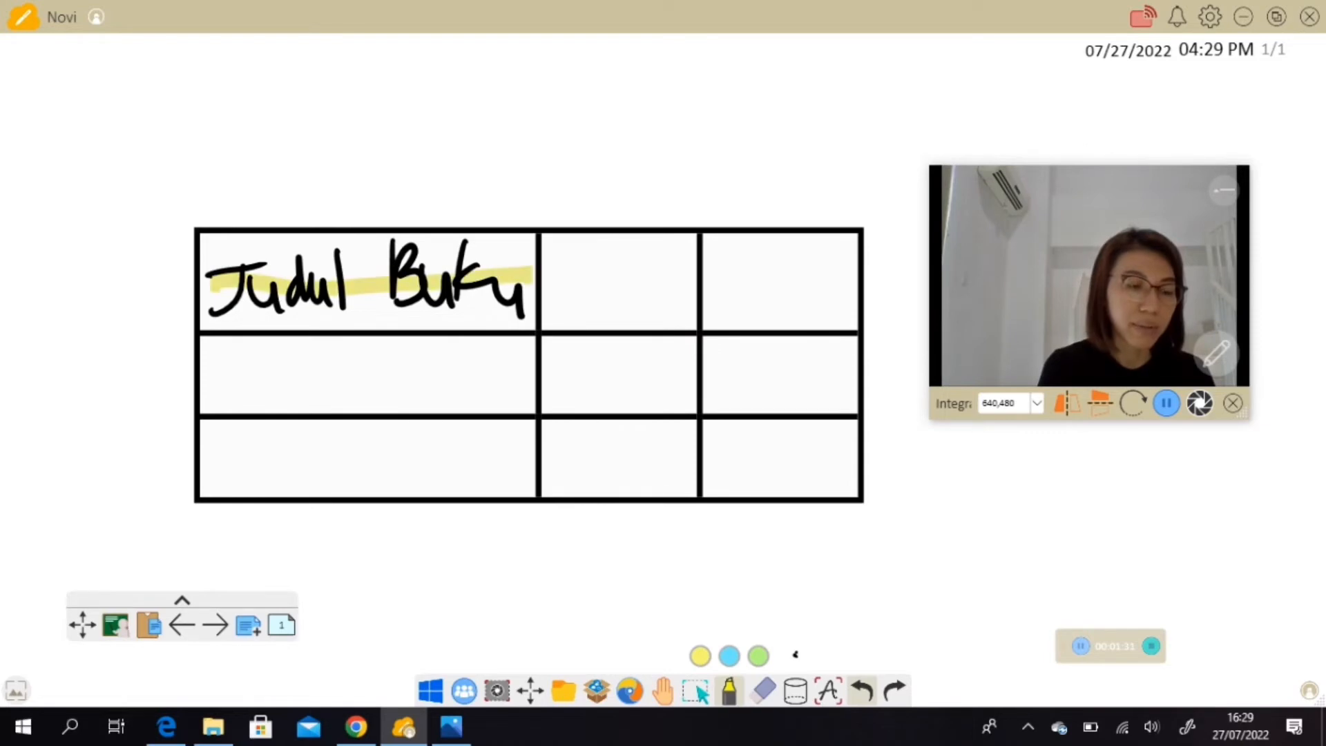
Switch from the highlighter to the yellow laser pen, try to select the AI pen, and close the pen settings
{"action": "left_click", "coordinate": [733, 694]}
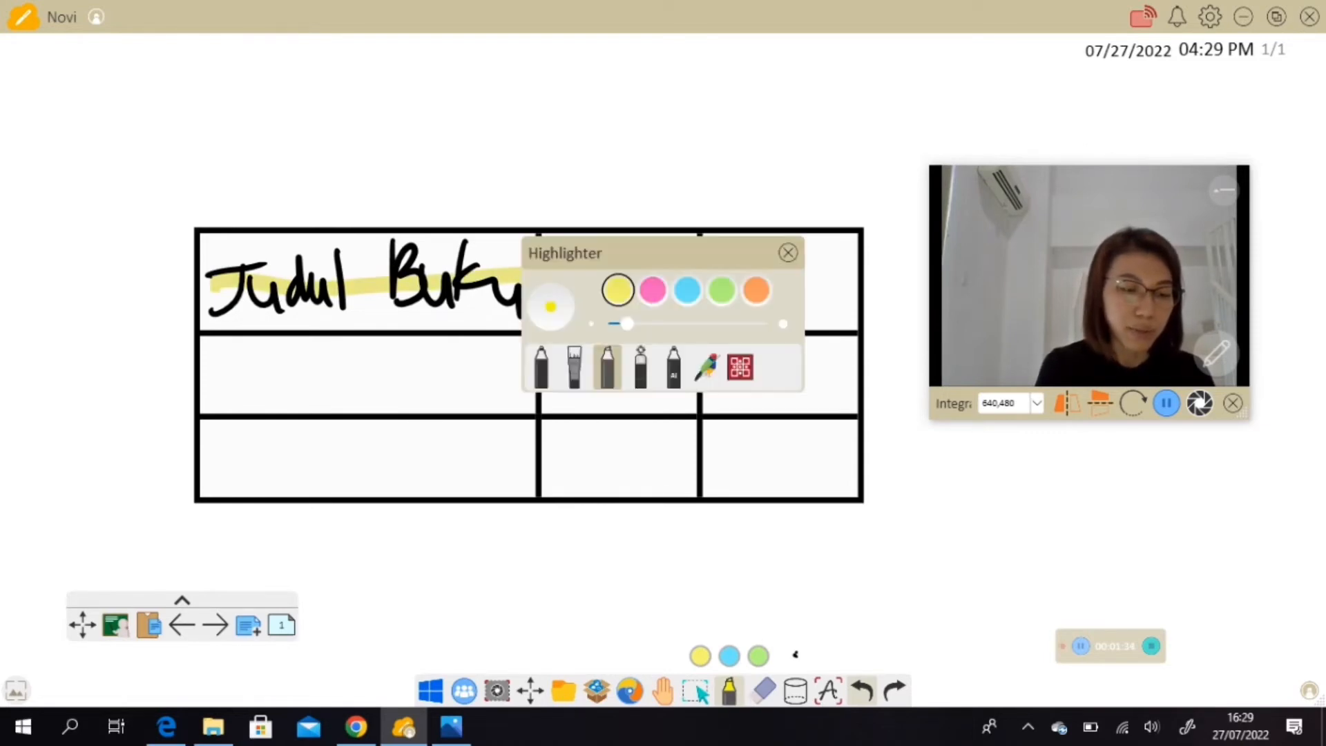
{"action": "left_click", "coordinate": [642, 361]}
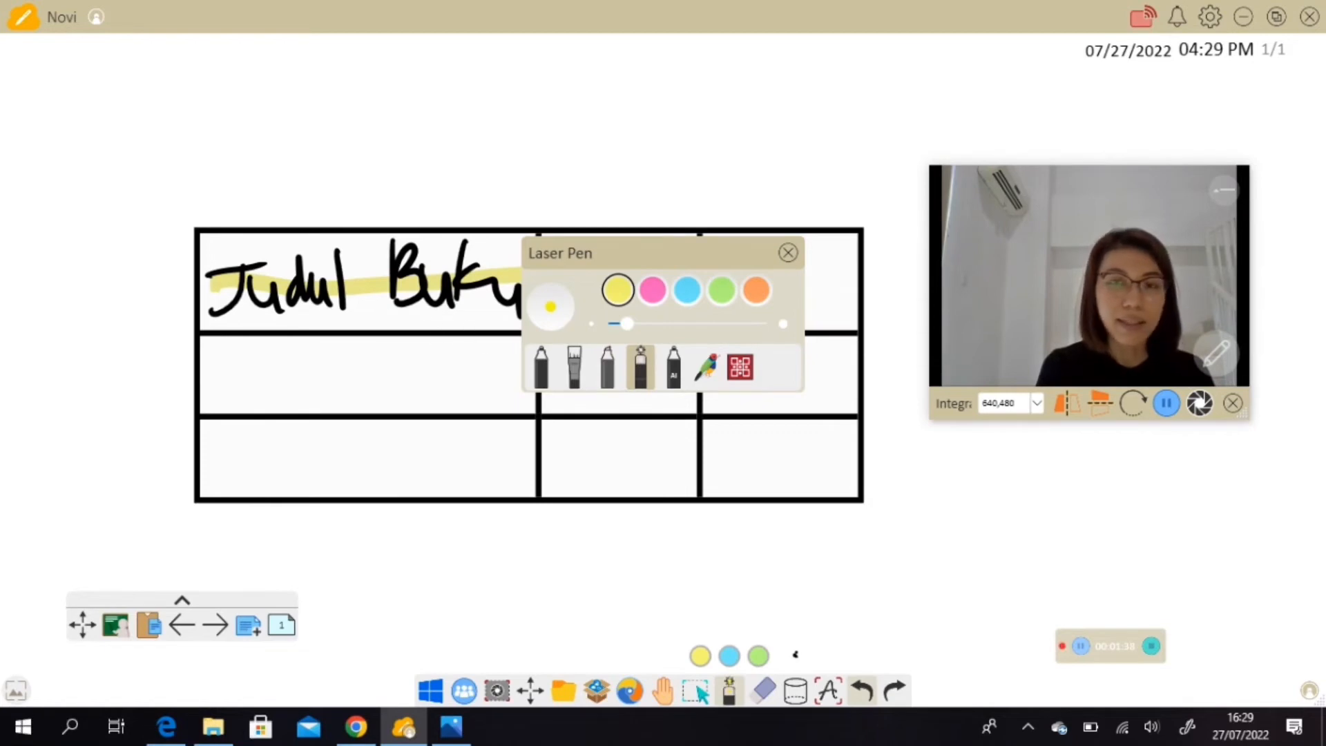
{"action": "left_click", "coordinate": [674, 366]}
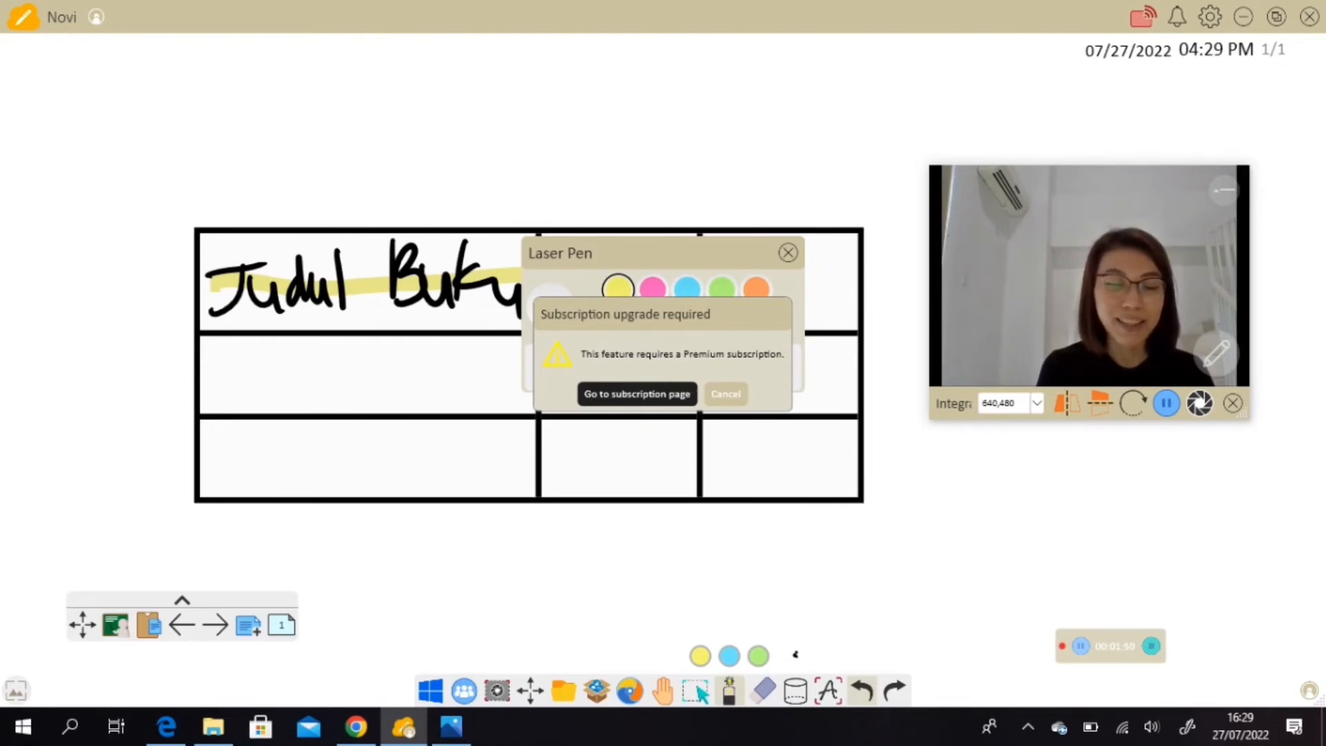
{"action": "left_click", "coordinate": [726, 394]}
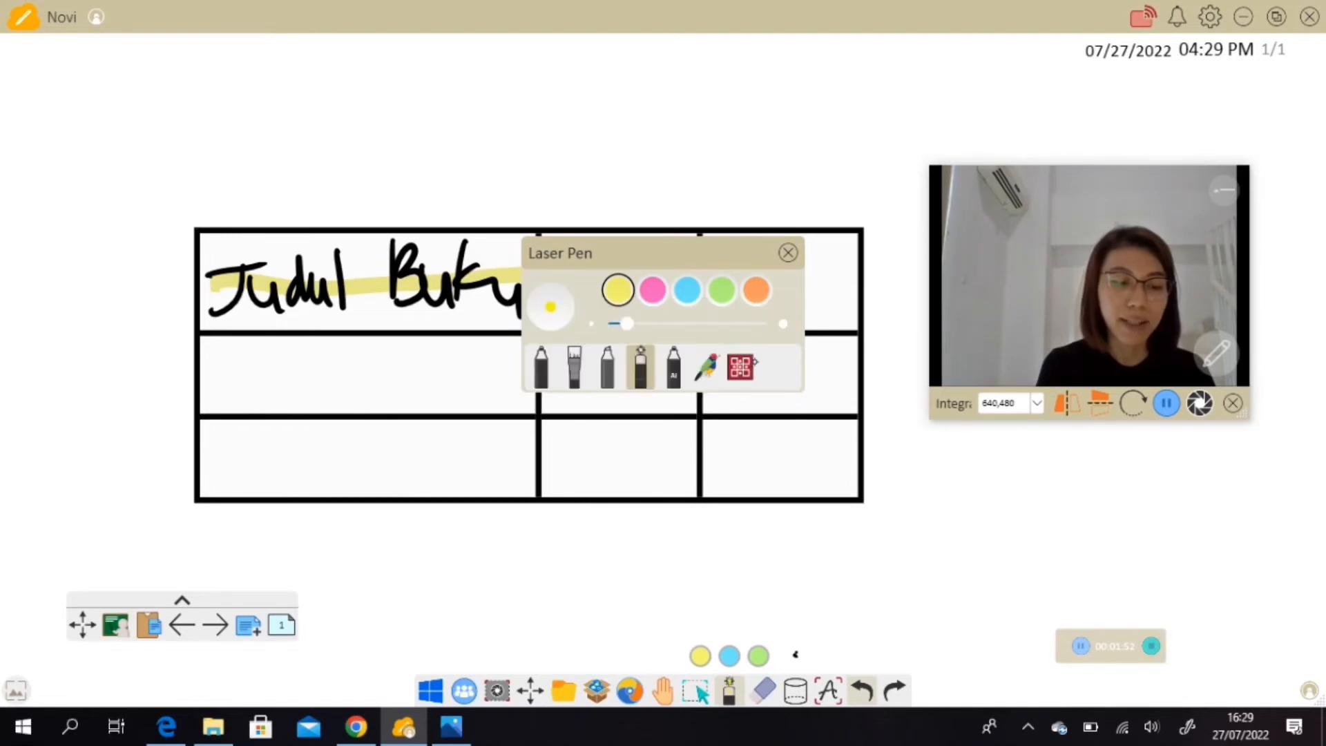
{"action": "left_click", "coordinate": [787, 254]}
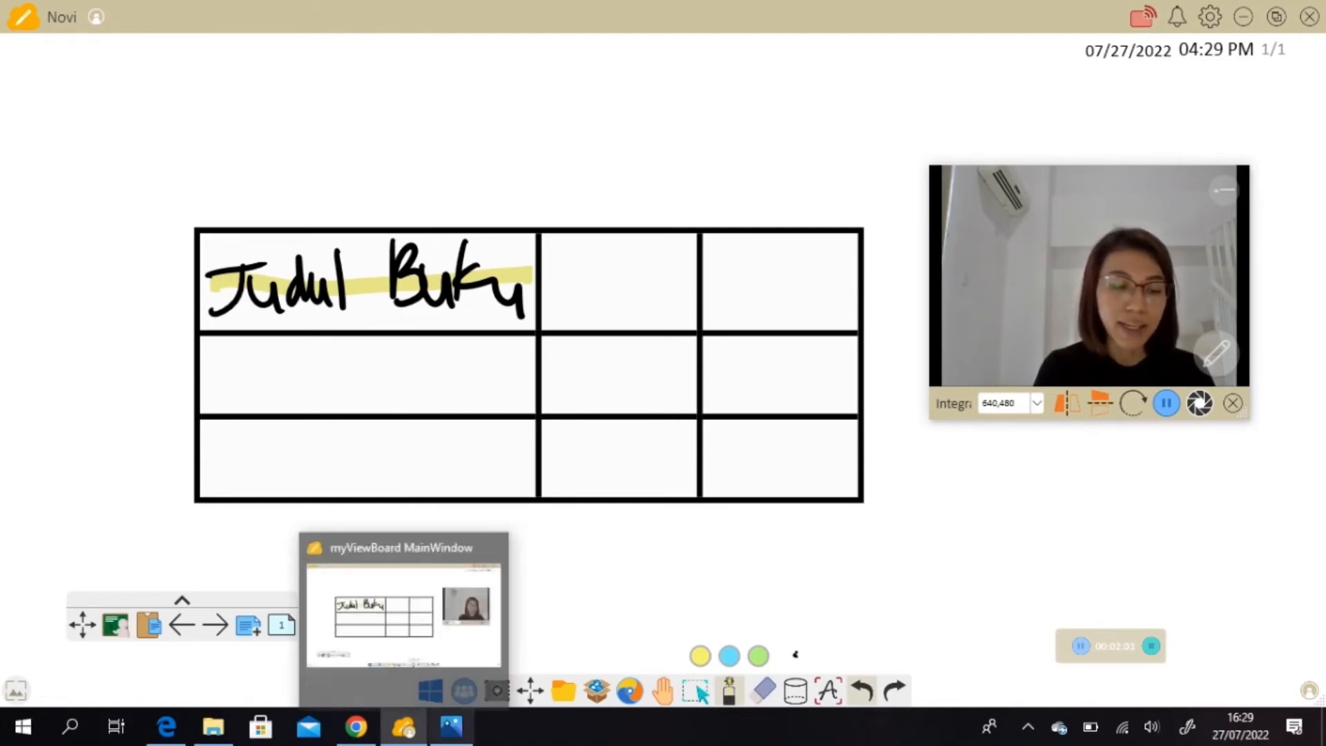
Check the annotated toolbar picture in Photos, return to the whiteboard and clear the table and handwriting from the page
{"action": "left_click", "coordinate": [451, 726]}
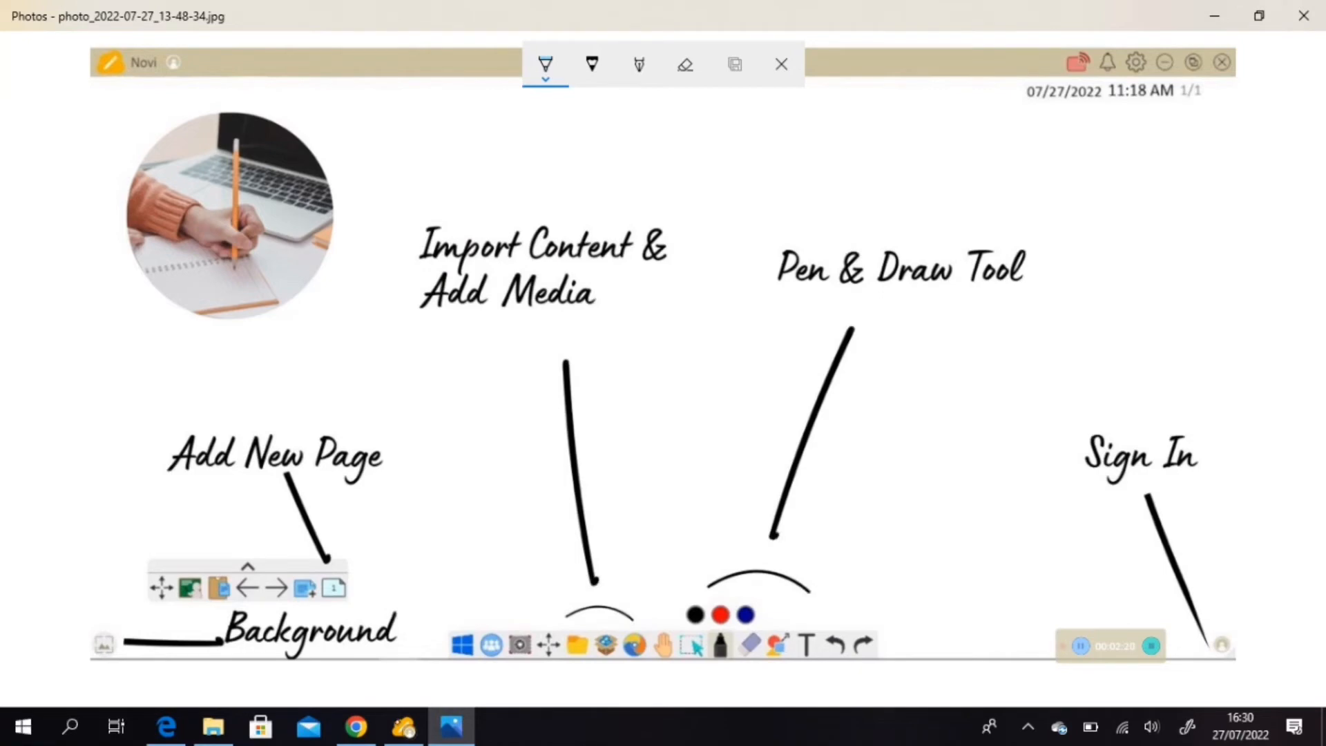
{"action": "left_click", "coordinate": [403, 727]}
{"action": "left_click", "coordinate": [764, 691]}
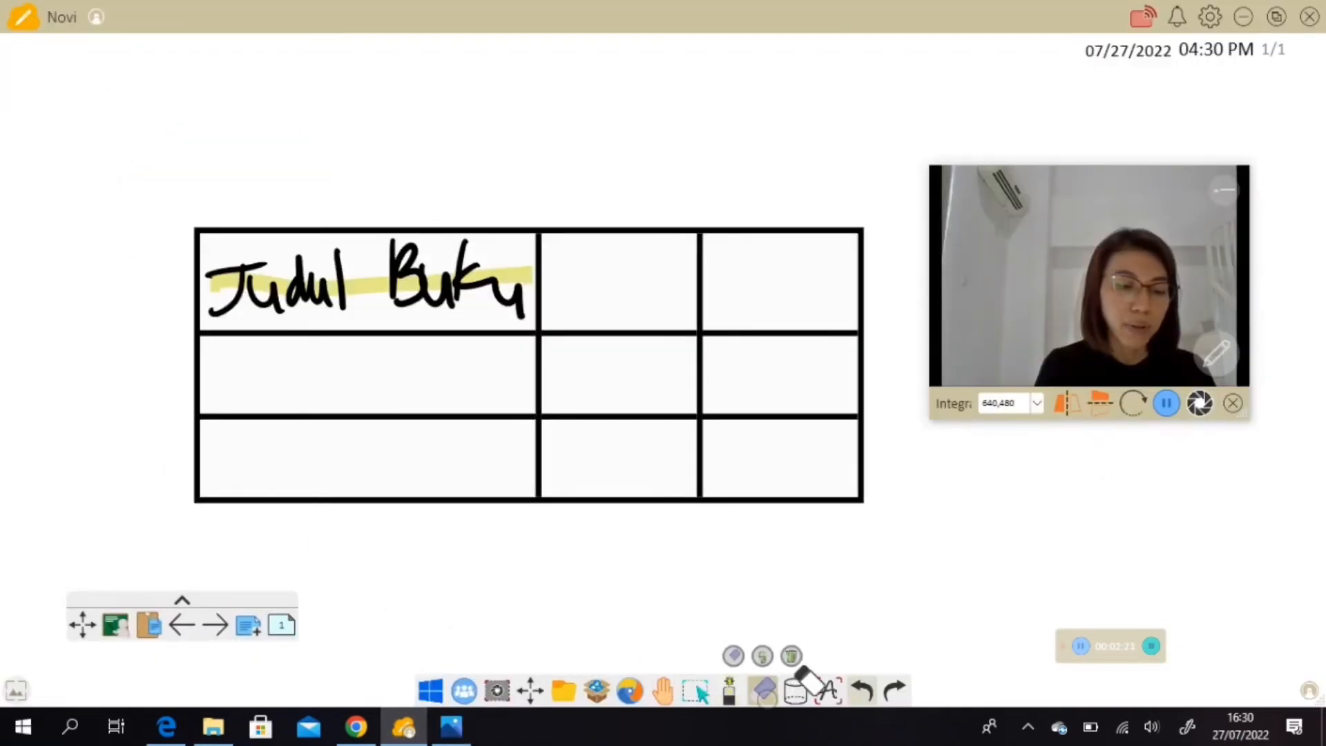
{"action": "left_click", "coordinate": [793, 655]}
Open the whiteboard's built-in browser and search Google for "apple"
{"action": "left_click", "coordinate": [629, 690]}
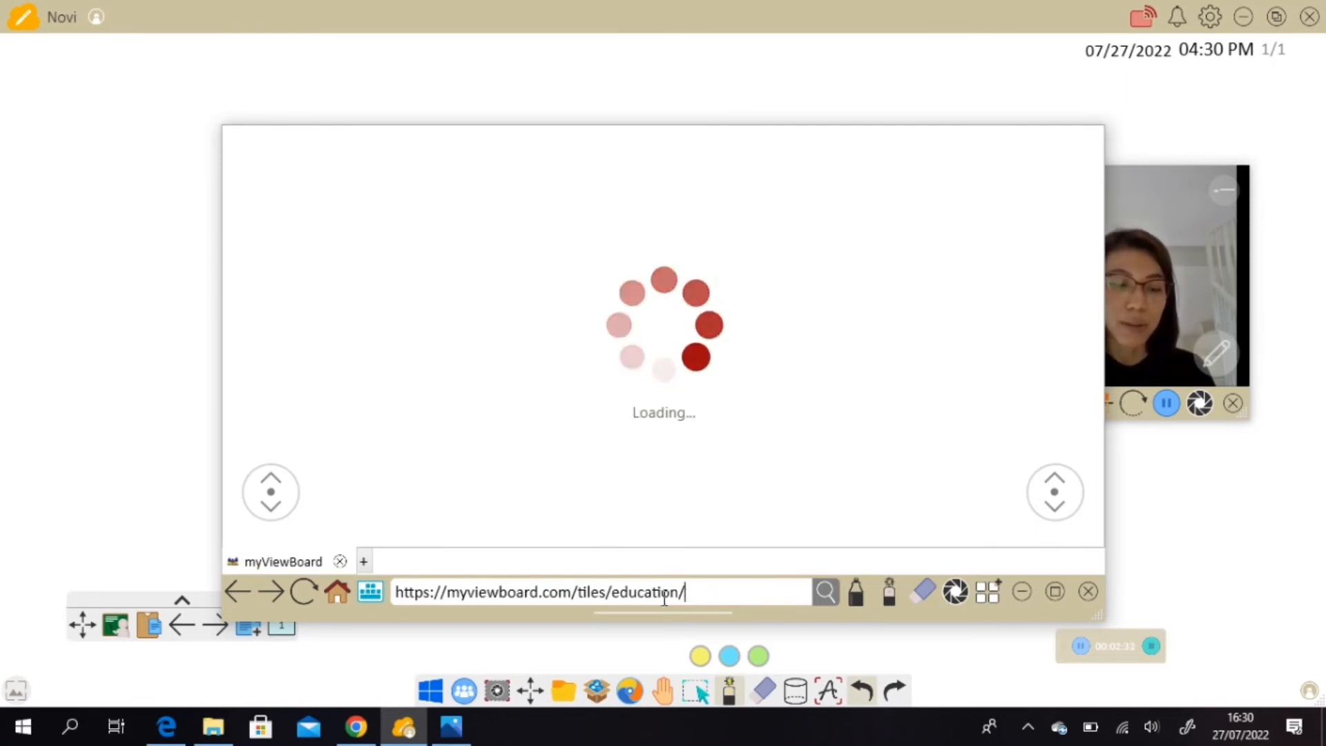
{"action": "left_click_drag", "start_coordinate": [686, 592], "coordinate": [385, 605]}
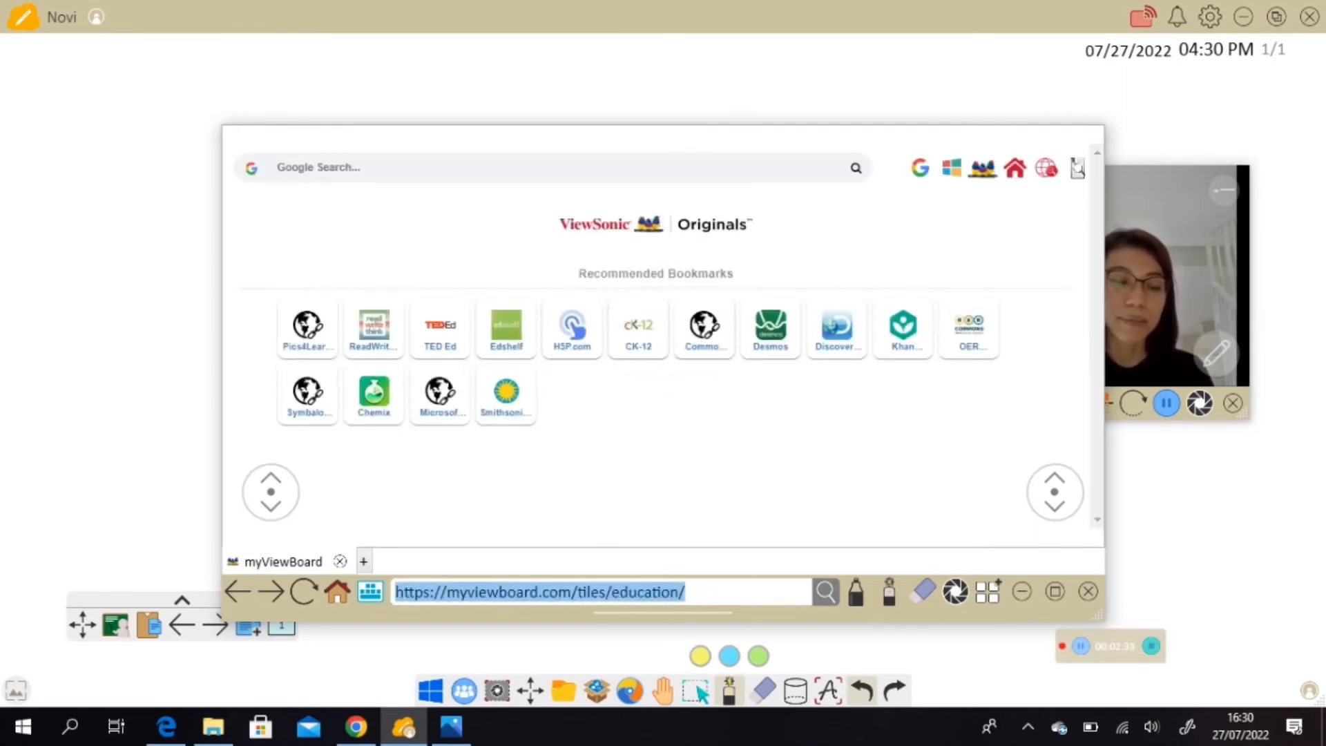
{"action": "left_click", "coordinate": [505, 165]}
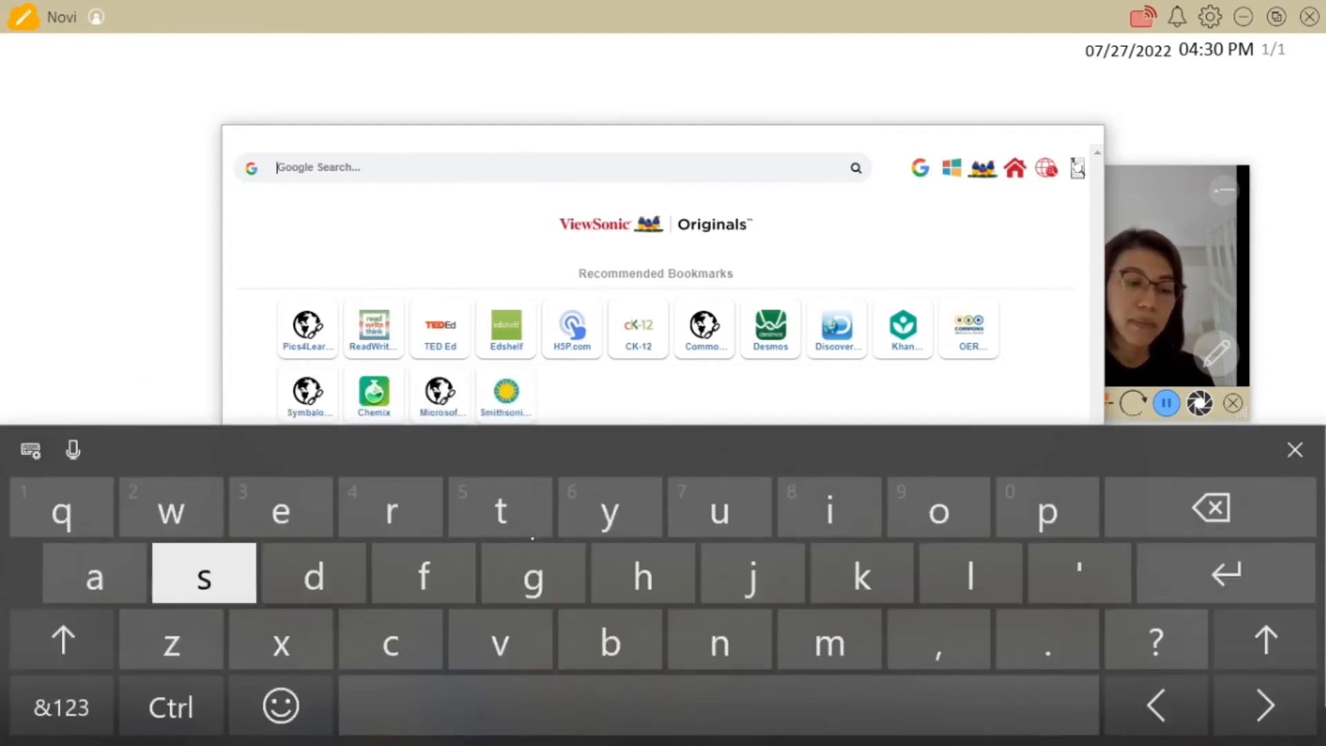
{"action": "left_click", "coordinate": [95, 574]}
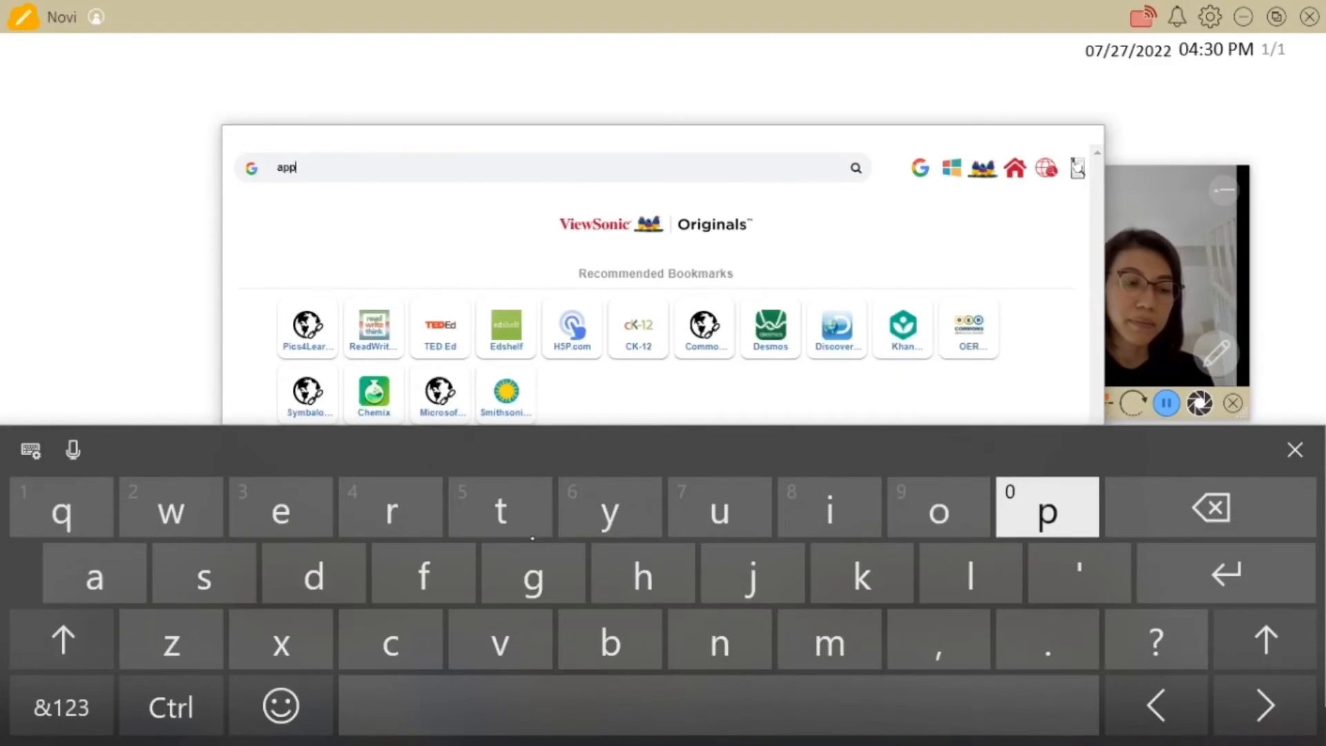
{"action": "type", "text": "pp"}
{"action": "left_click", "coordinate": [970, 573]}
{"action": "left_click", "coordinate": [280, 508]}
{"action": "left_click", "coordinate": [1226, 574]}
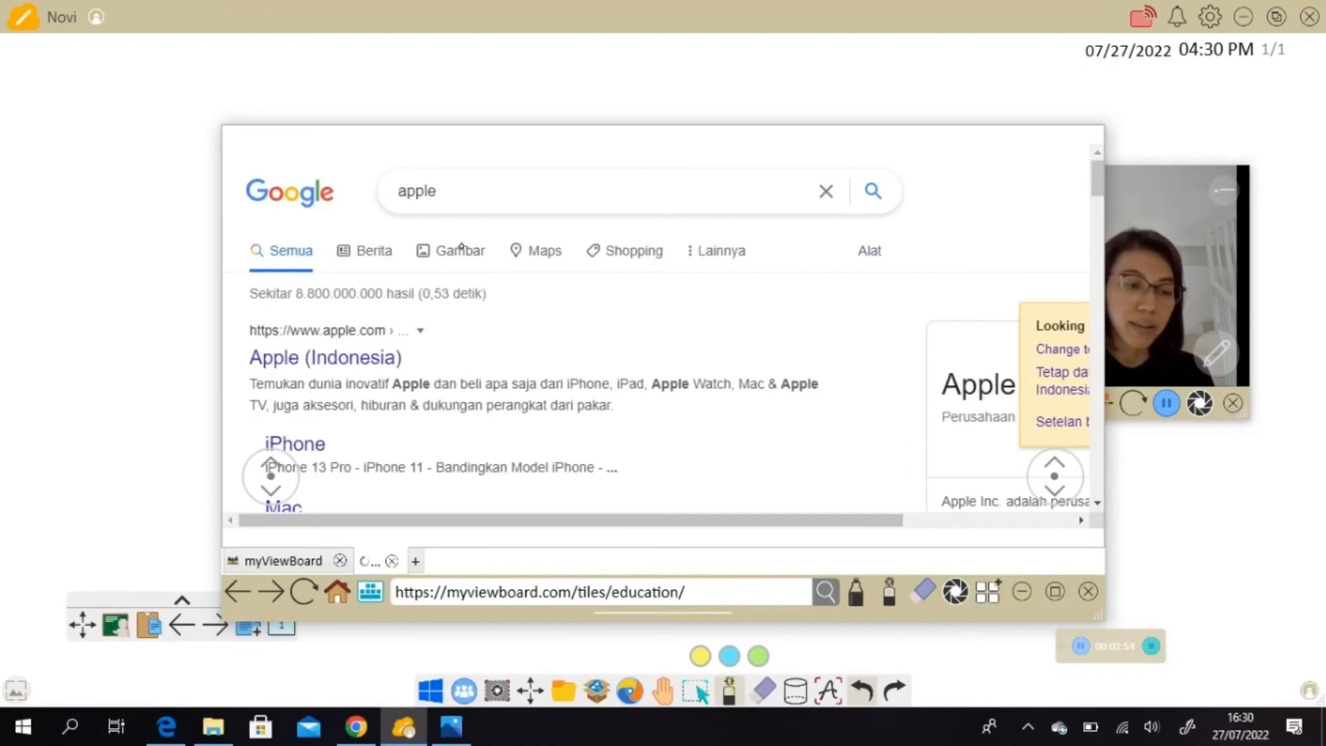
Show the image results for apple, place the red apple with the green leaf on the canvas, and close the browser
{"action": "left_click", "coordinate": [460, 249]}
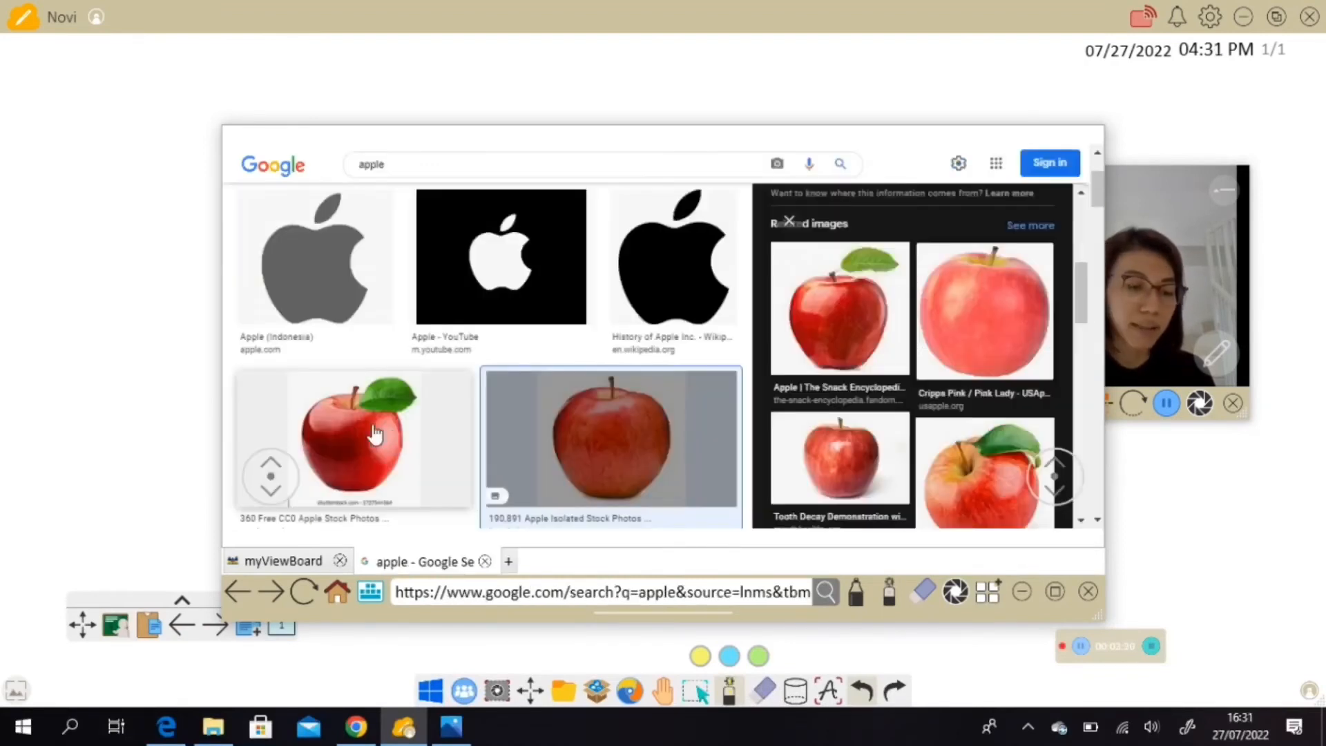
{"action": "left_click_drag", "start_coordinate": [376, 436], "coordinate": [97, 483]}
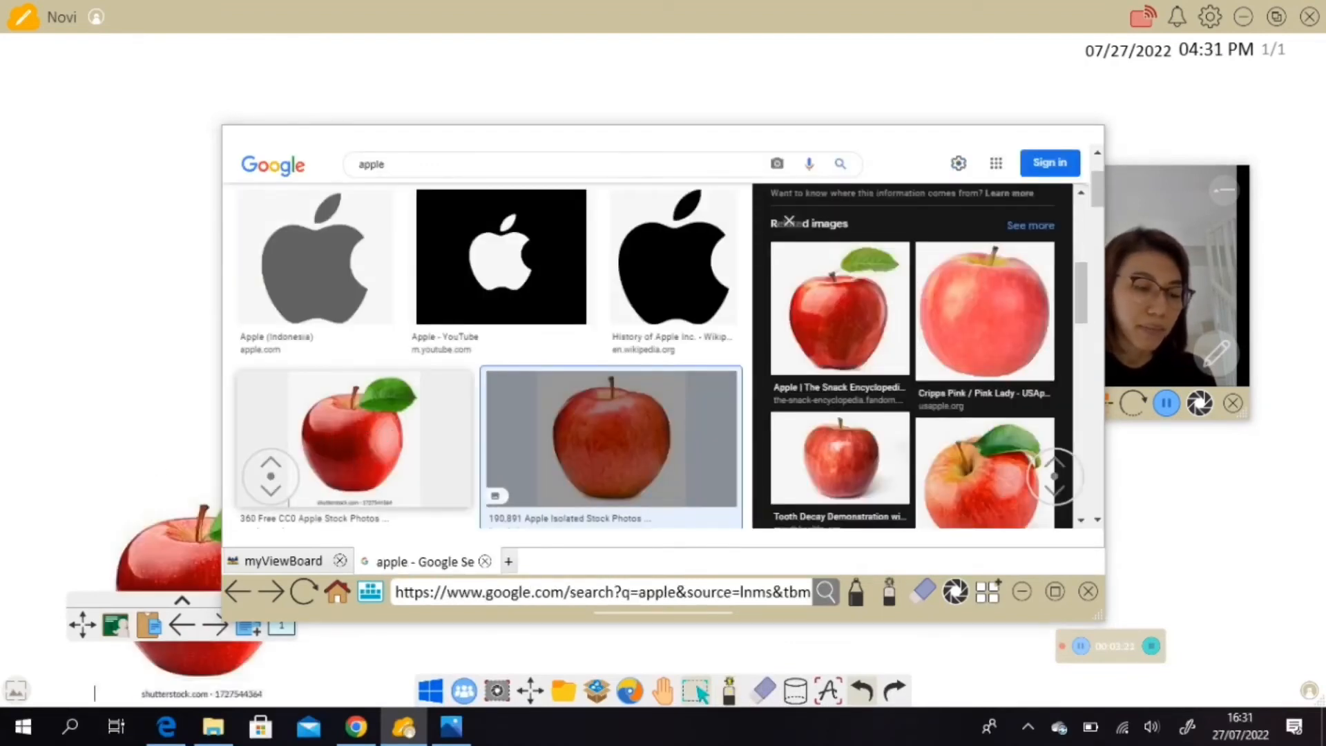
{"action": "left_click", "coordinate": [1088, 592]}
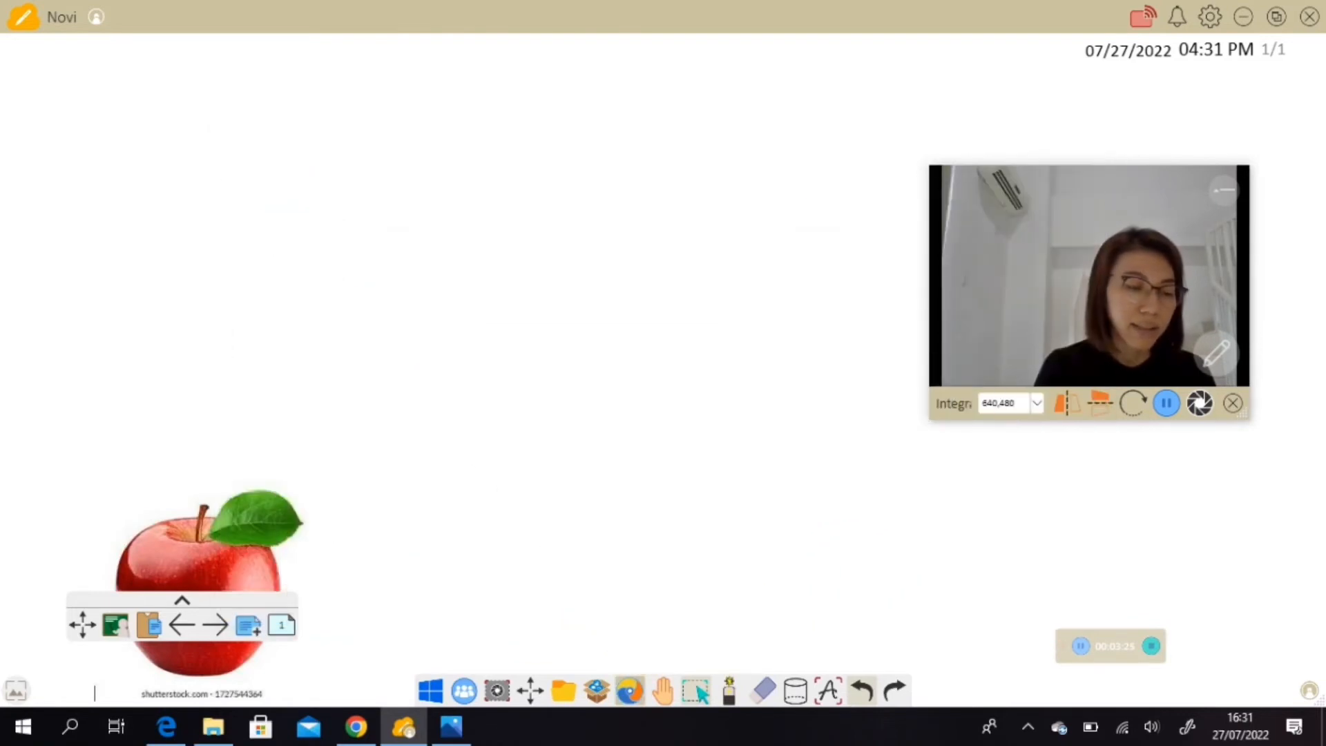
Move the apple picture to the middle of the canvas and enlarge it proportionally
{"action": "left_click", "coordinate": [254, 518]}
{"action": "left_click_drag", "start_coordinate": [254, 518], "coordinate": [678, 252]}
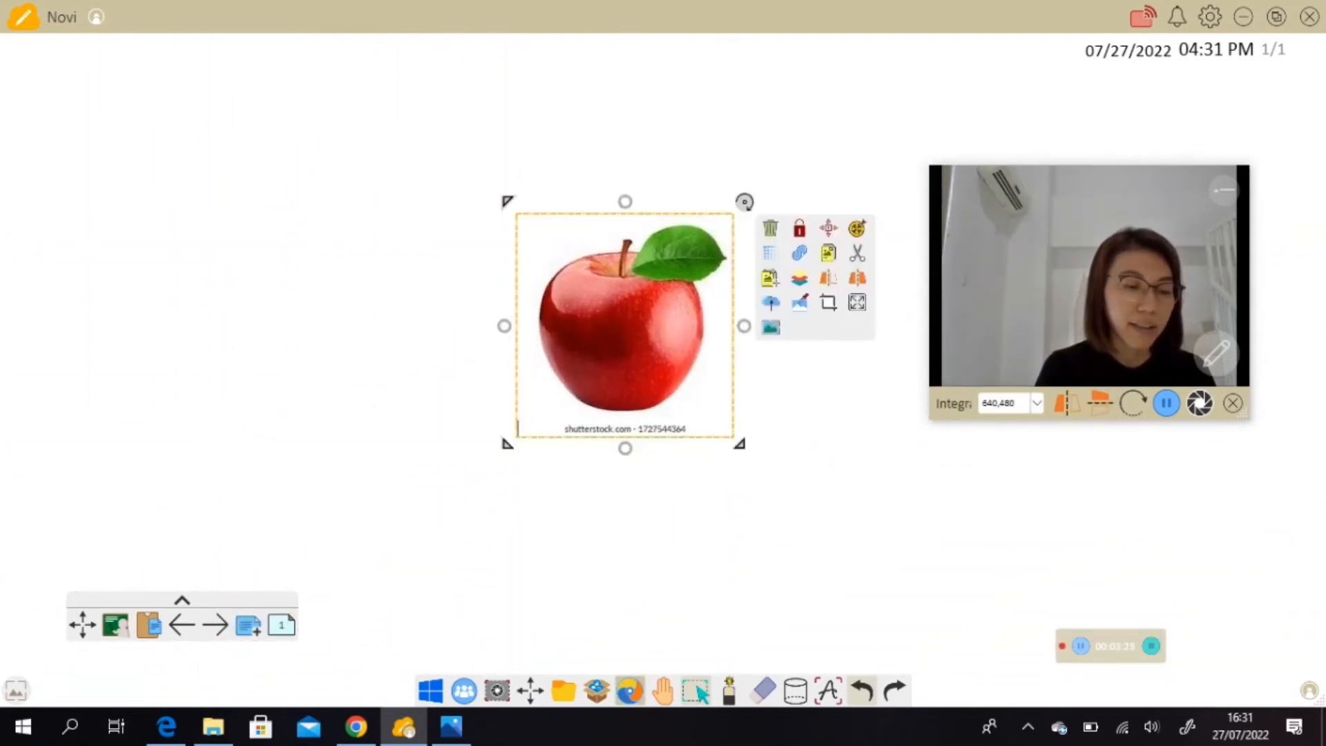
{"action": "left_click_drag", "start_coordinate": [740, 445], "coordinate": [821, 528]}
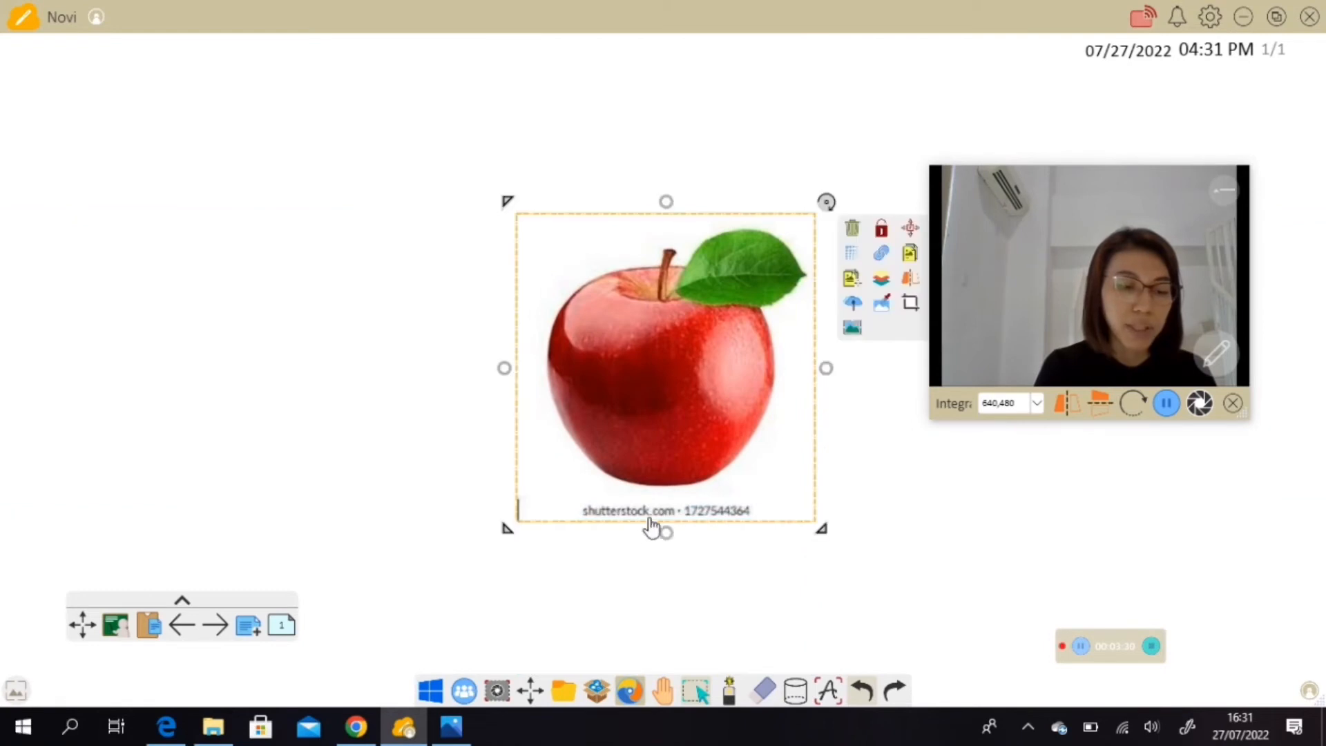
Crop the apple picture with the round crop shape so that the stock photo caption beneath it is cut off
{"action": "left_click", "coordinate": [908, 305]}
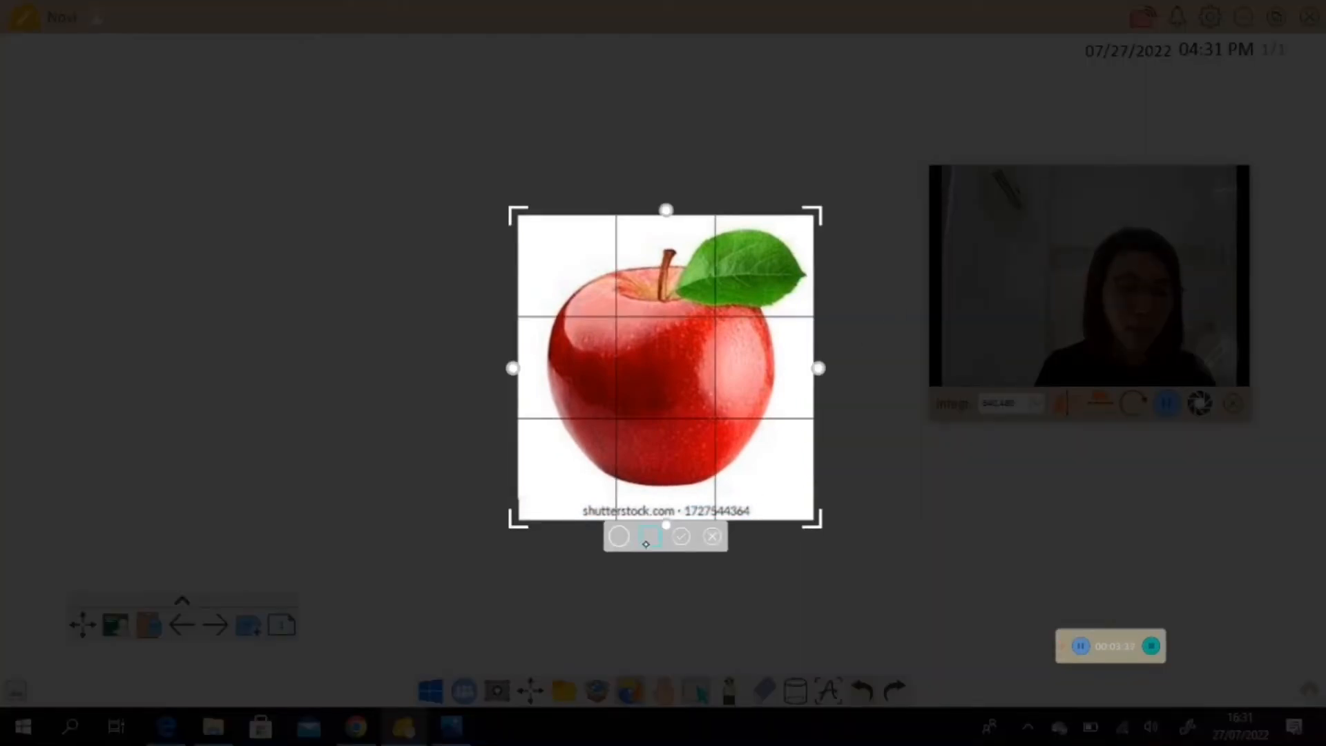
{"action": "left_click", "coordinate": [620, 538]}
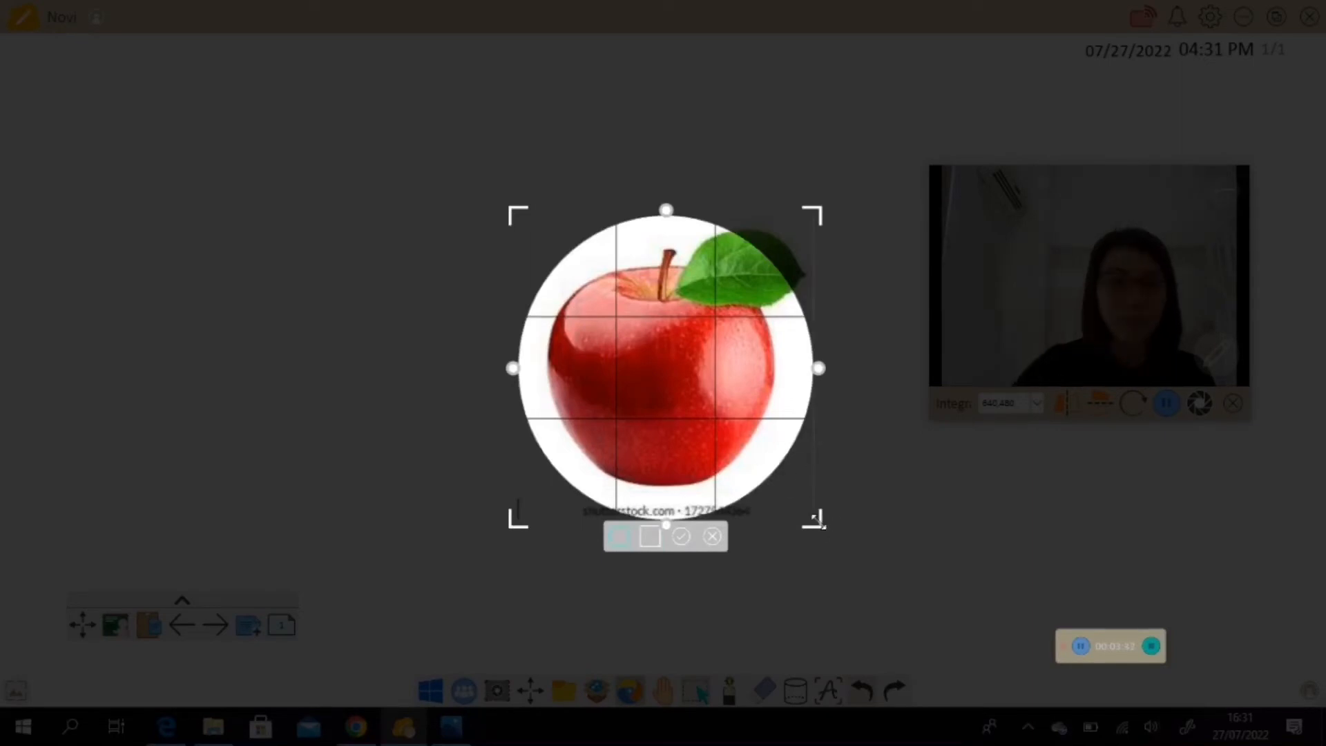
{"action": "mouse_move", "coordinate": [831, 513]}
{"action": "left_mouse_down"}
{"action": "mouse_move", "coordinate": [820, 504]}
{"action": "mouse_move", "coordinate": [848, 502]}
{"action": "left_mouse_up"}
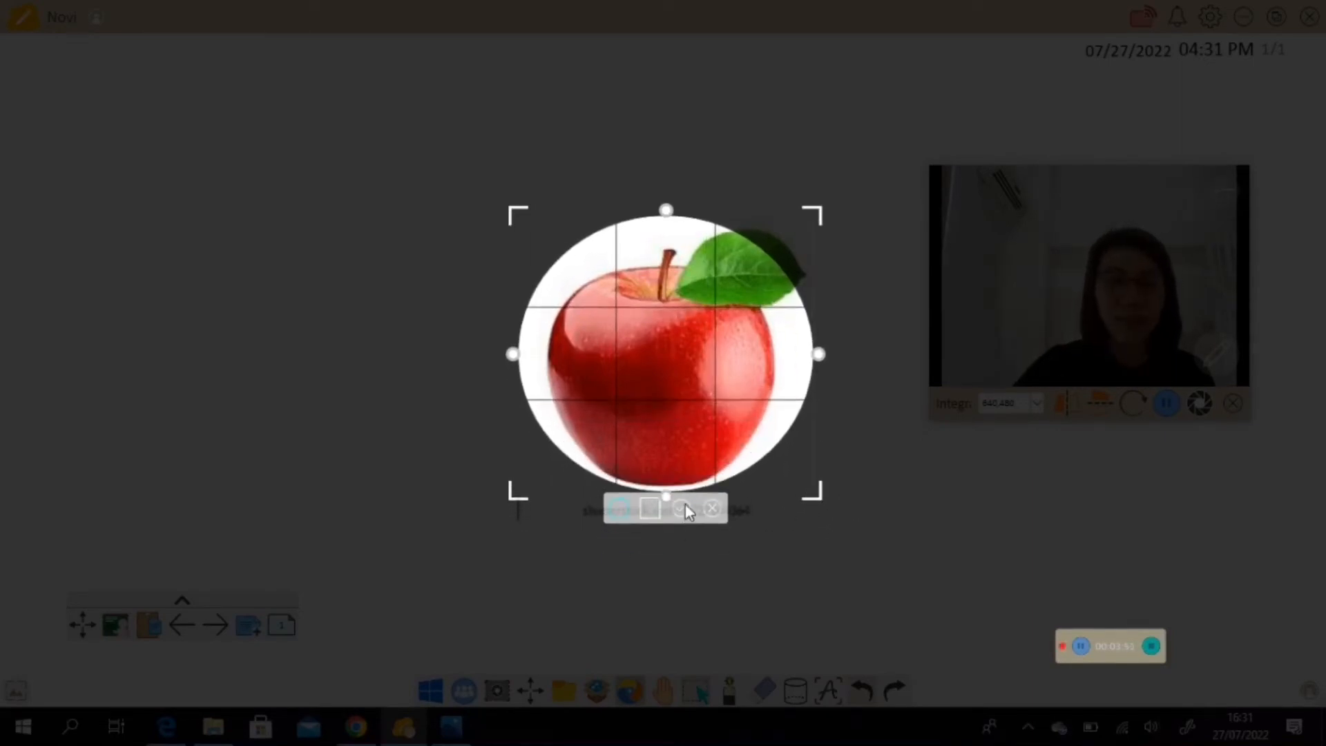
{"action": "left_click", "coordinate": [684, 507]}
{"action": "left_click", "coordinate": [812, 313]}
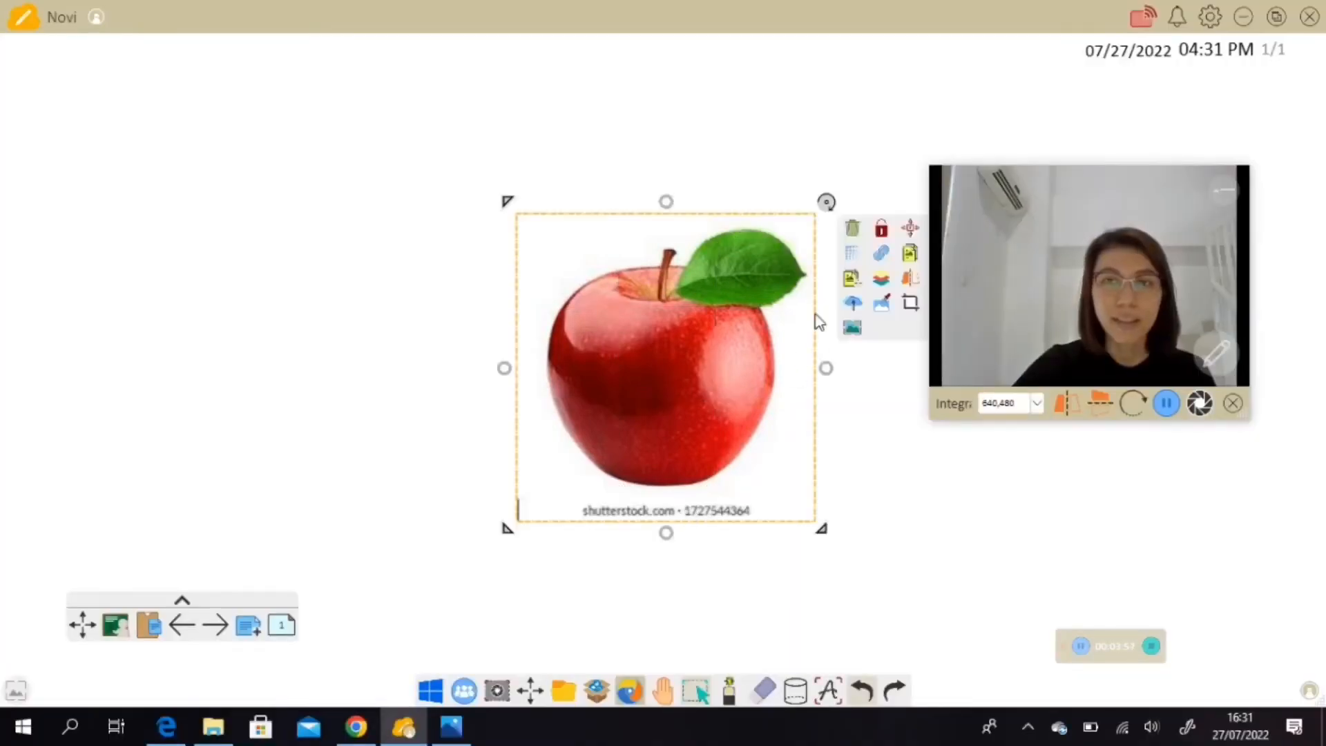
{"action": "left_click", "coordinate": [852, 227]}
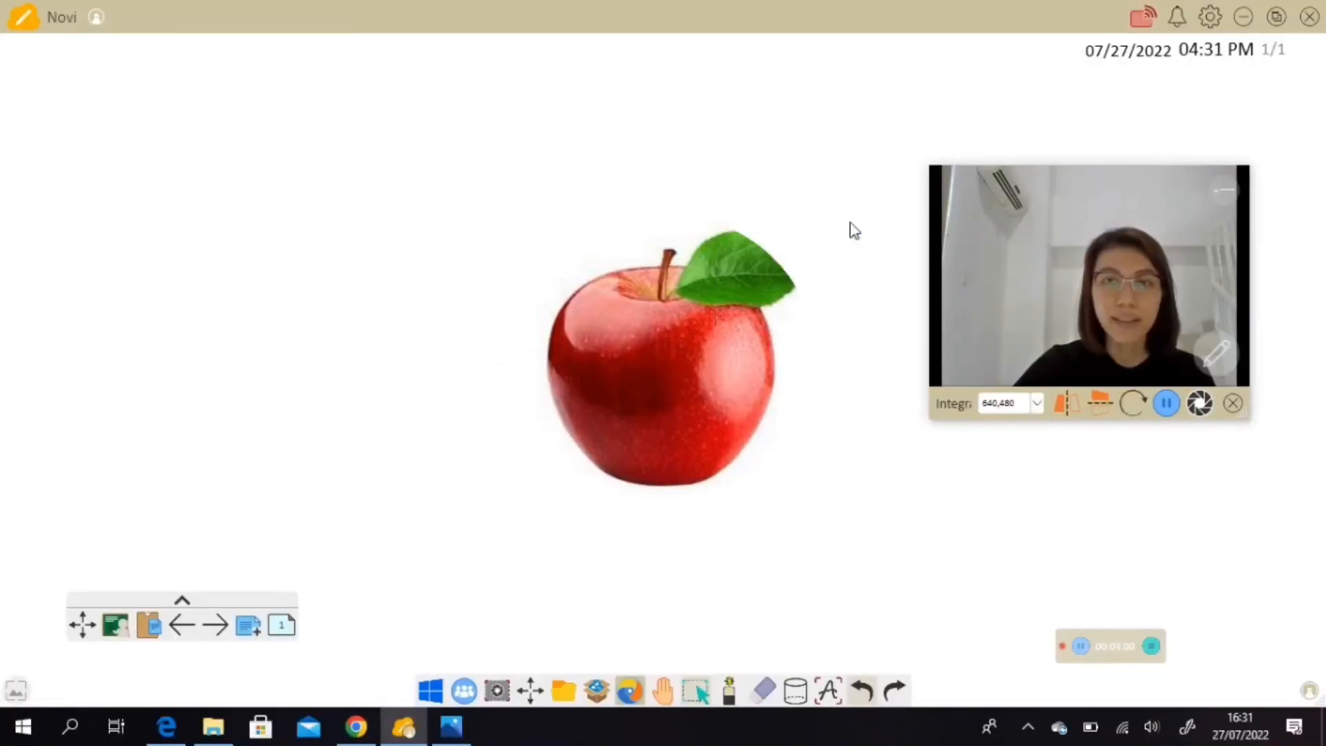
{"action": "left_click", "coordinate": [692, 366]}
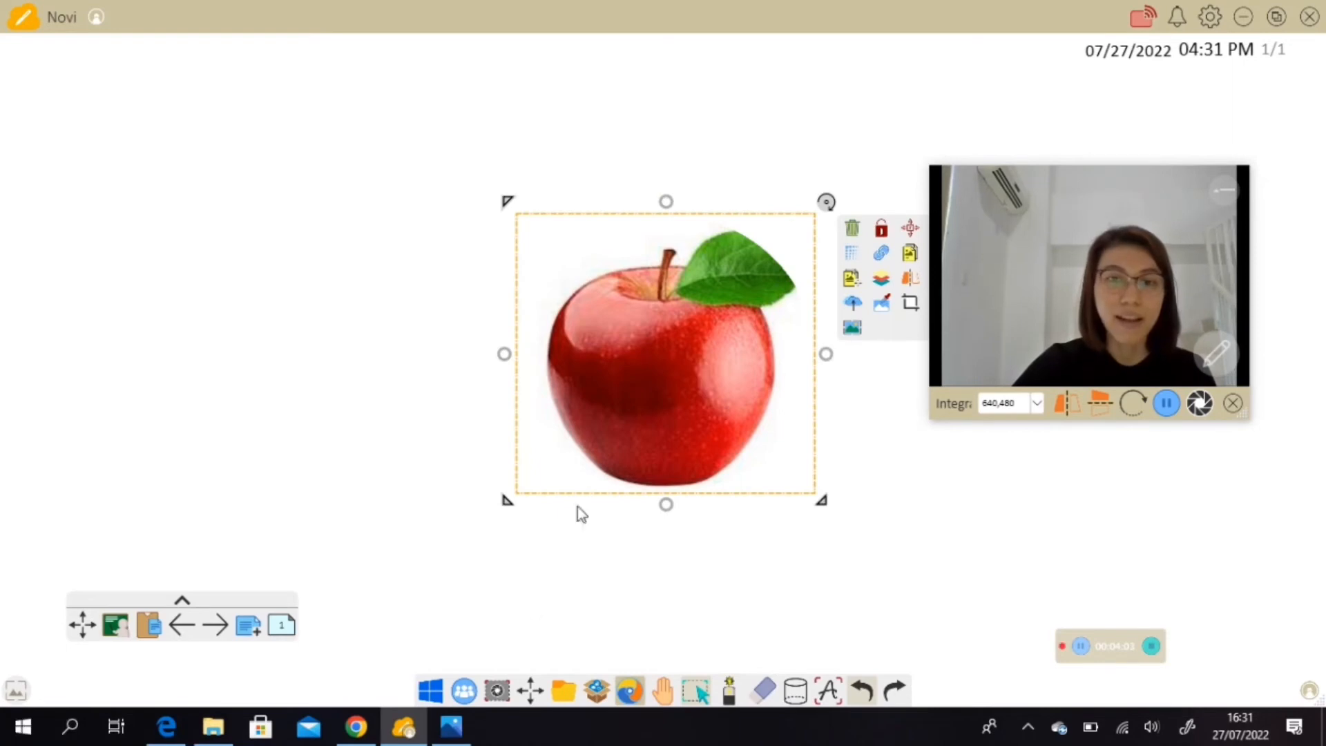
Look through the media resources, including sticky notes, teaching tools, camera and YouTube search, try a premium feature, and close them
{"action": "left_click", "coordinate": [595, 692]}
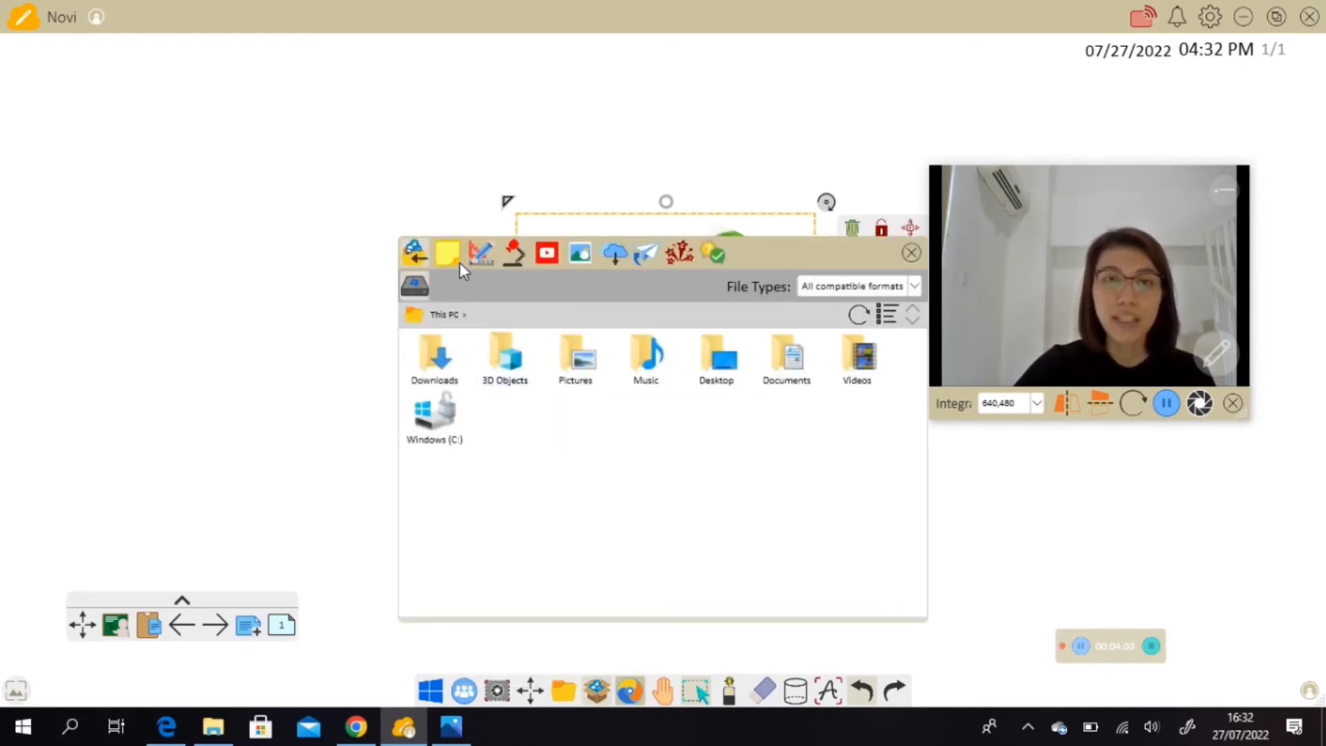
{"action": "left_click", "coordinate": [458, 263]}
{"action": "left_click", "coordinate": [482, 258]}
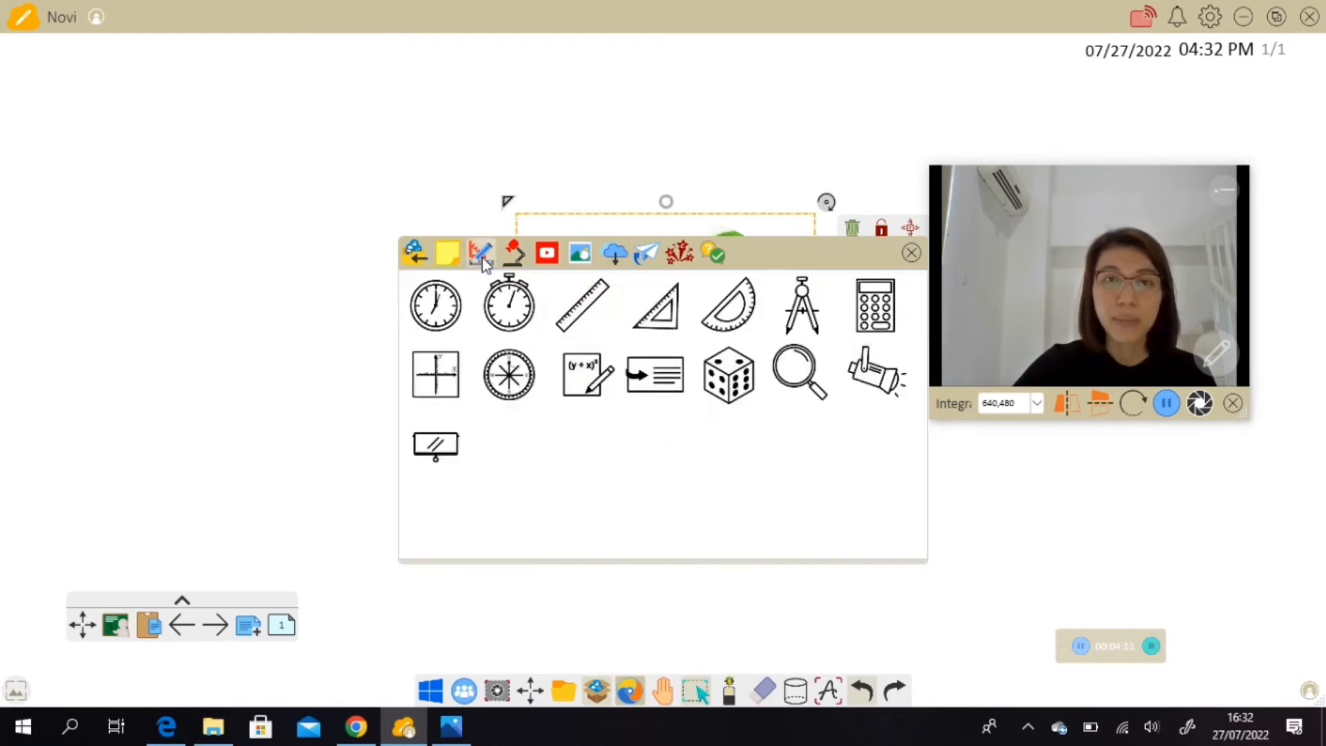
{"action": "left_click", "coordinate": [518, 257]}
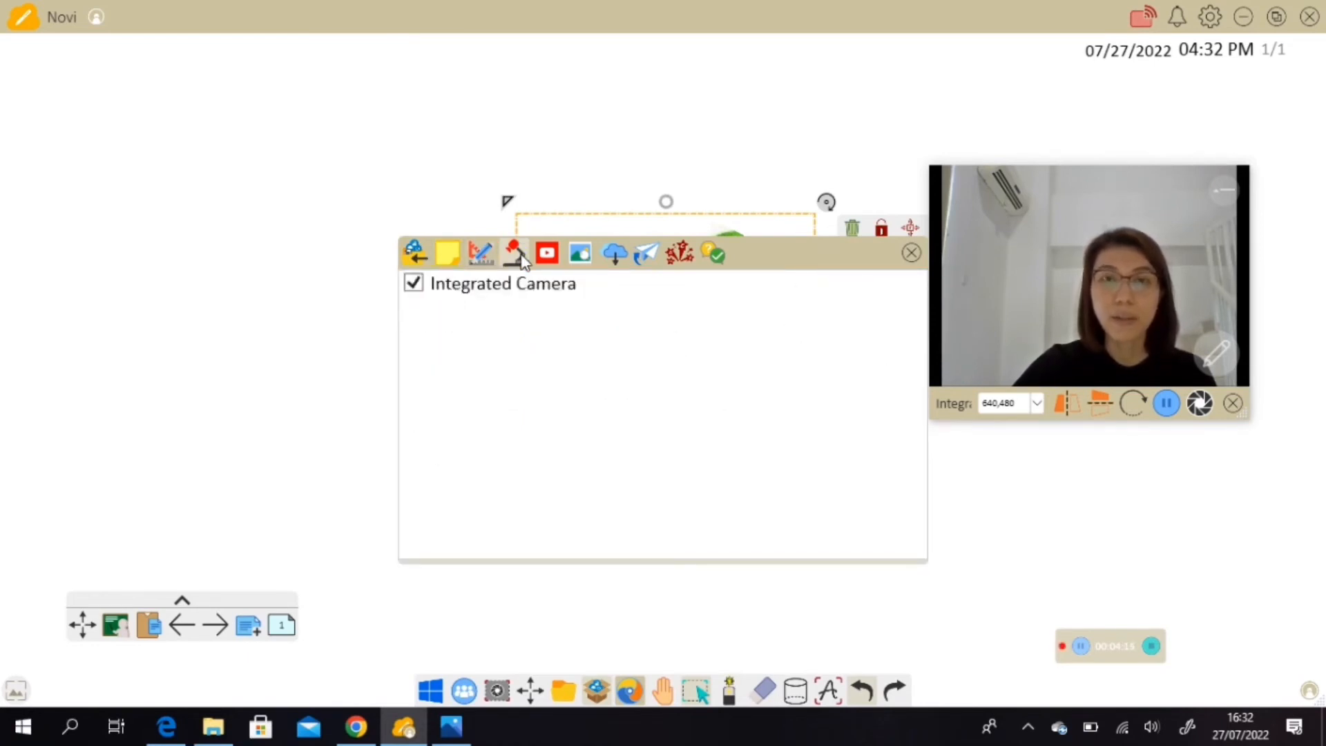
{"action": "left_click", "coordinate": [543, 265]}
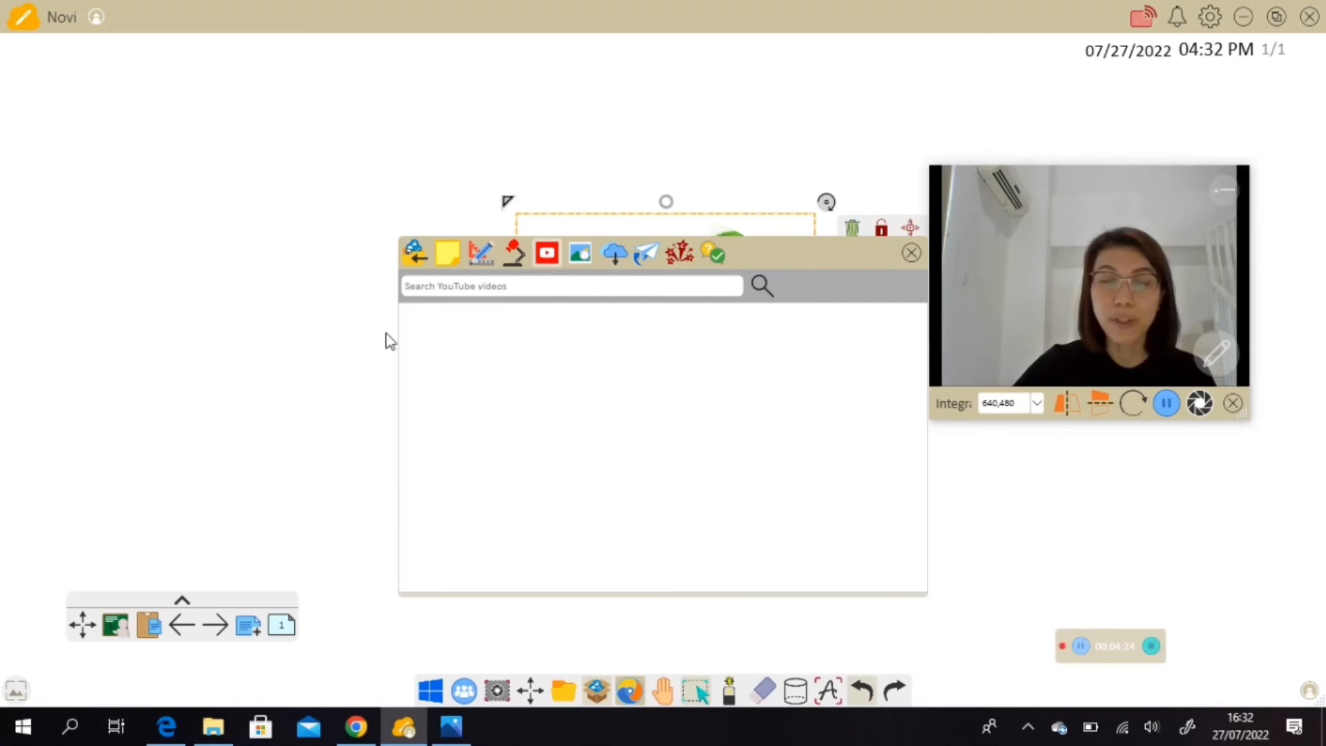
{"action": "left_click", "coordinate": [648, 255]}
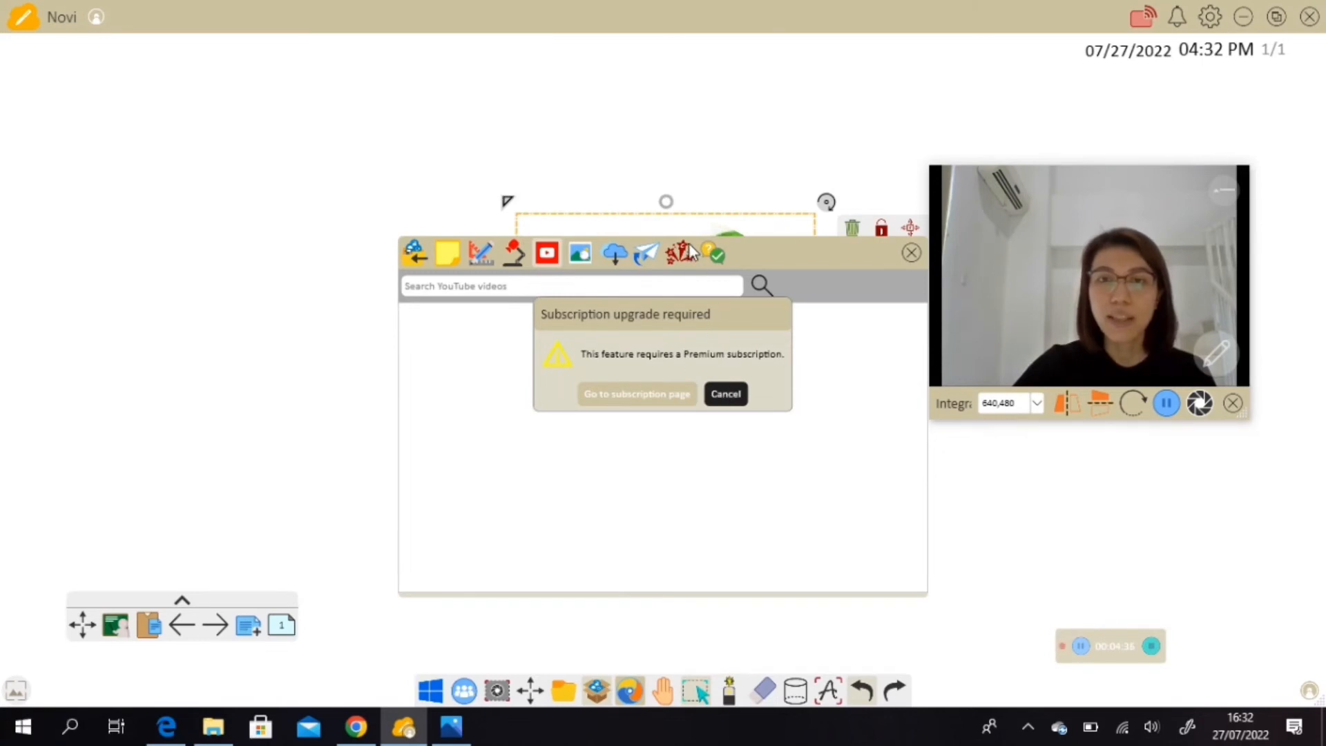
{"action": "left_click", "coordinate": [724, 397]}
{"action": "left_click", "coordinate": [912, 252]}
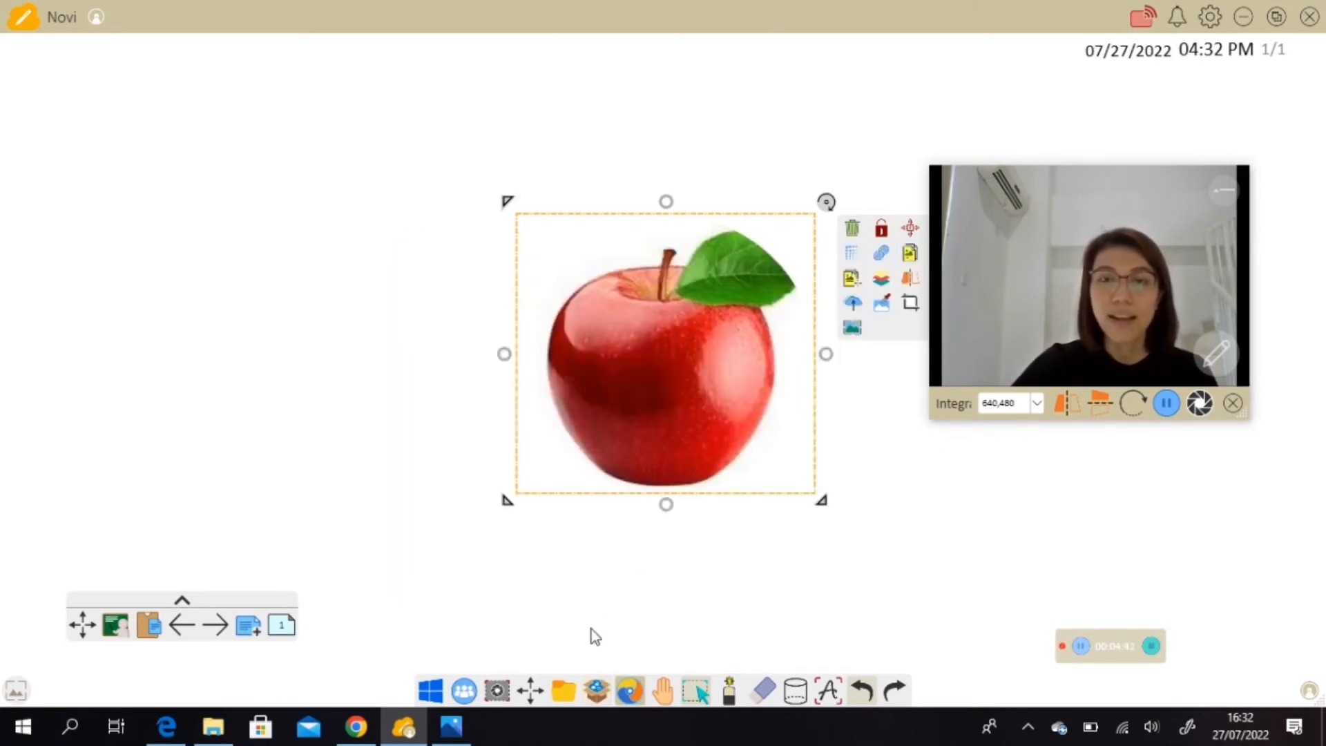
Show the file management options and the screen capture and recording options
{"action": "left_click", "coordinate": [563, 690]}
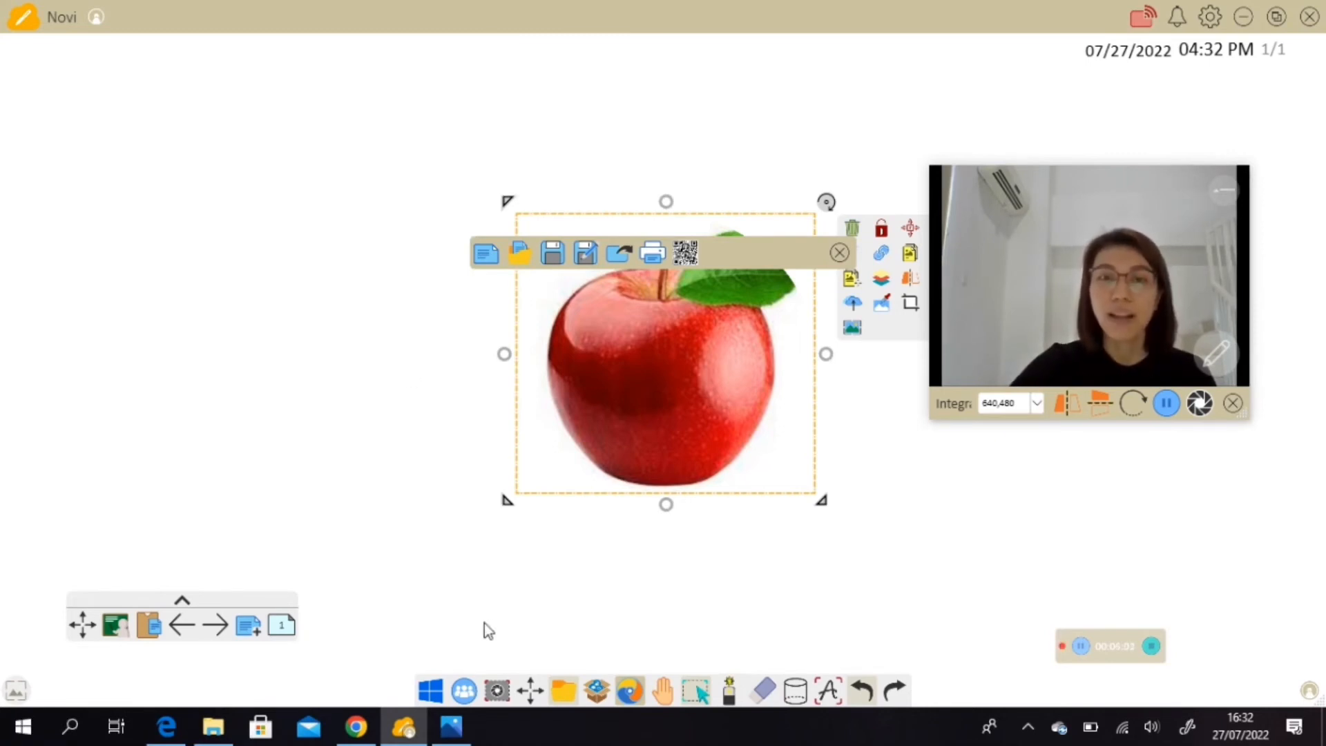
{"action": "left_click", "coordinate": [508, 691]}
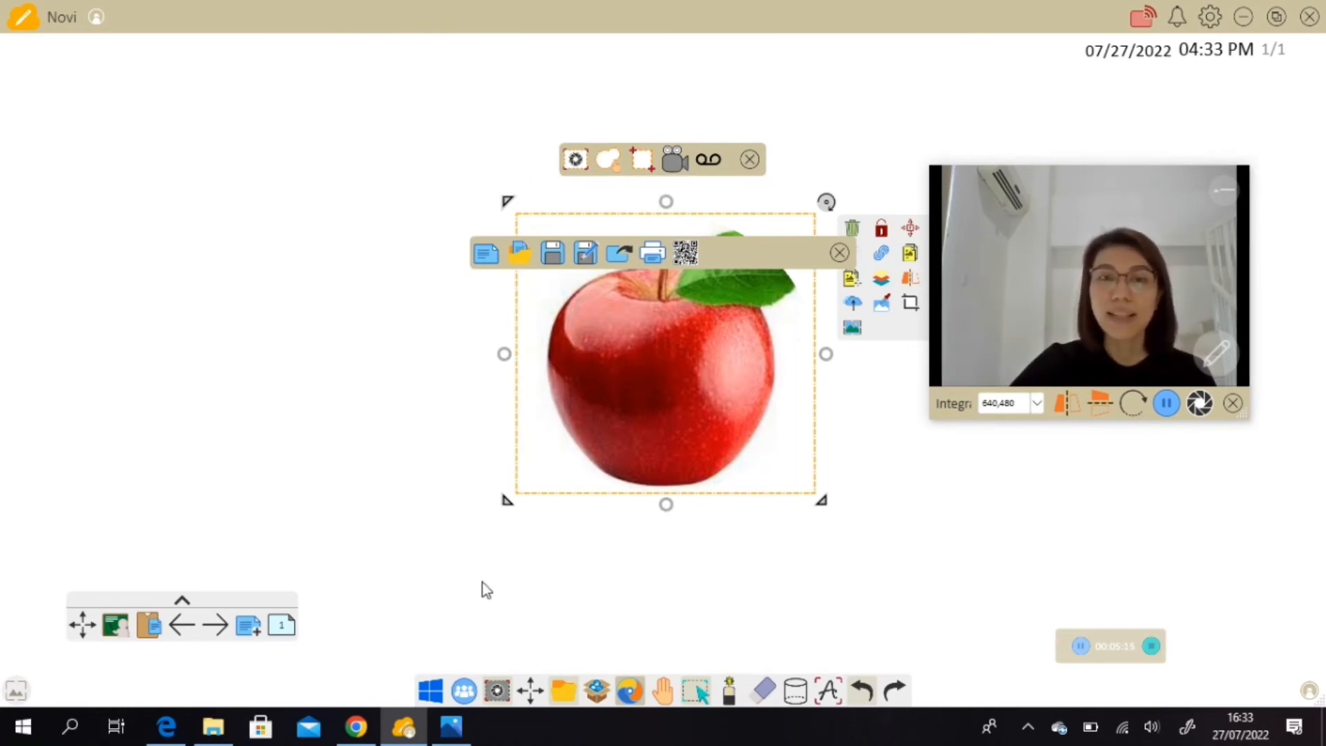
Switch the whiteboard to desktop annotation mode and minimize the Photos and File Explorer windows to expose the desktop
{"action": "left_click", "coordinate": [431, 695]}
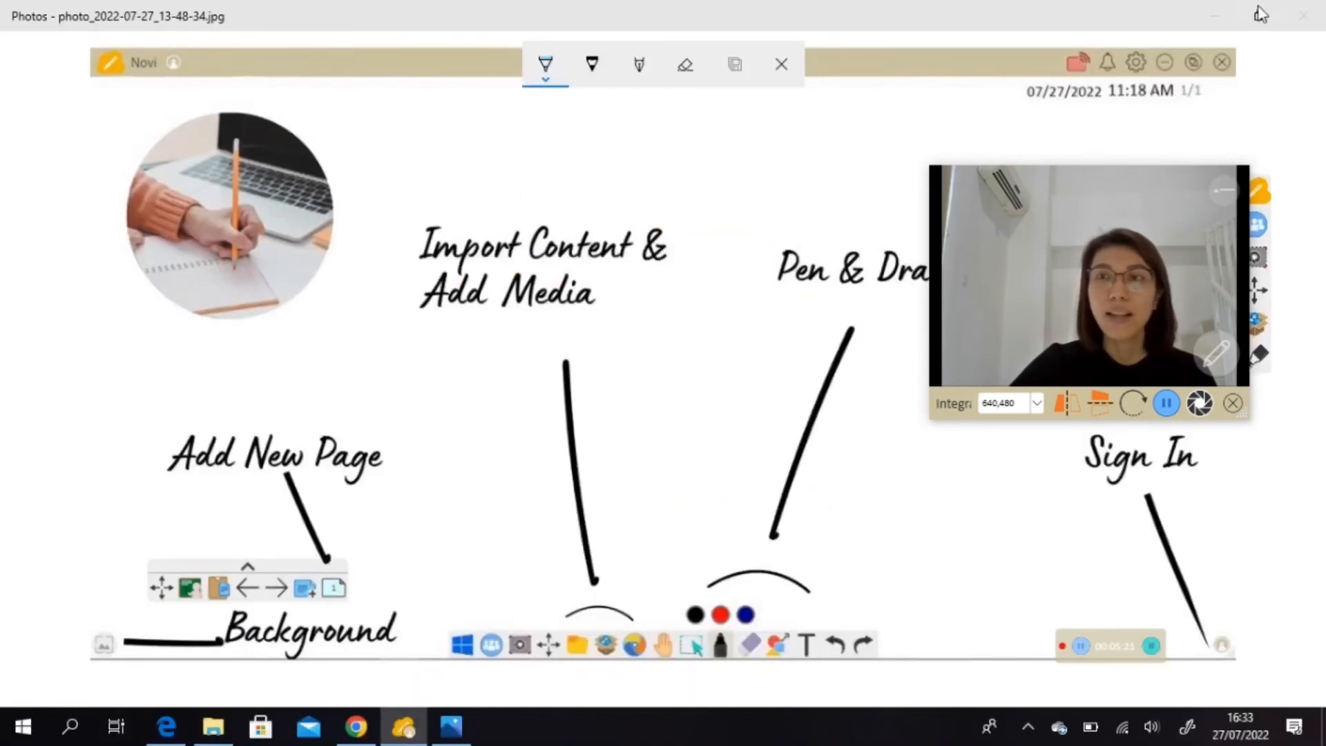
{"action": "left_click", "coordinate": [1222, 14]}
{"action": "left_click", "coordinate": [1223, 15]}
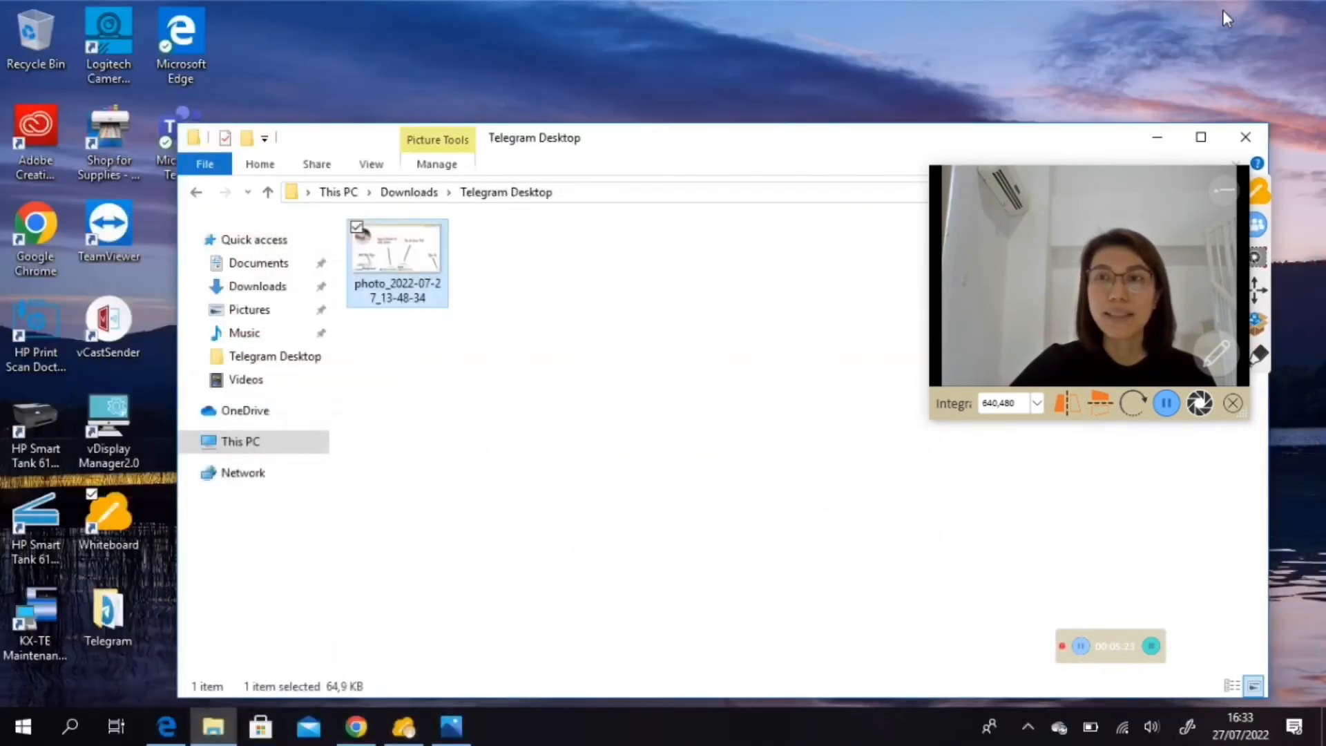
{"action": "left_click", "coordinate": [1156, 133]}
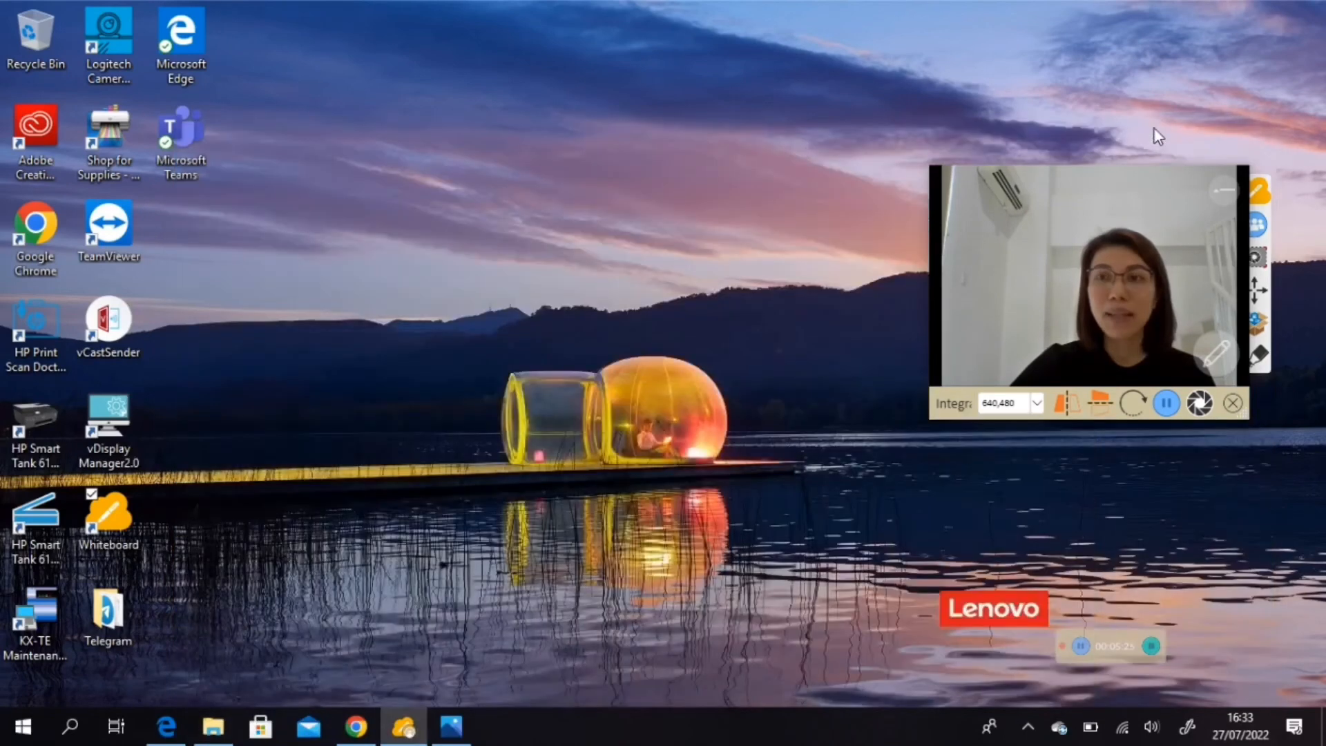
Scribble over the sky of the desktop wallpaper with the black marker, and return to the whiteboard canvas
{"action": "left_click", "coordinate": [1261, 357]}
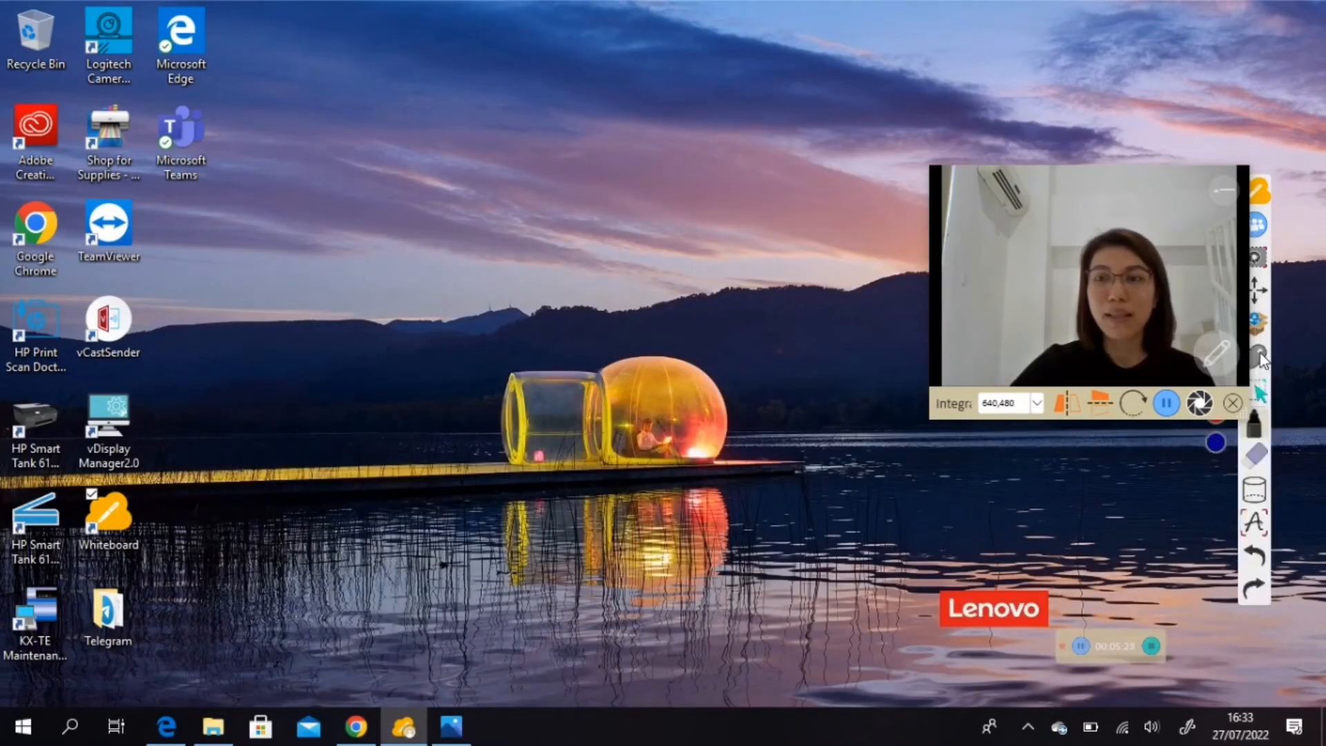
{"action": "mouse_move", "coordinate": [594, 86]}
{"action": "left_mouse_down"}
{"action": "mouse_move", "coordinate": [598, 123]}
{"action": "mouse_move", "coordinate": [487, 156]}
{"action": "mouse_move", "coordinate": [666, 118]}
{"action": "left_mouse_up"}
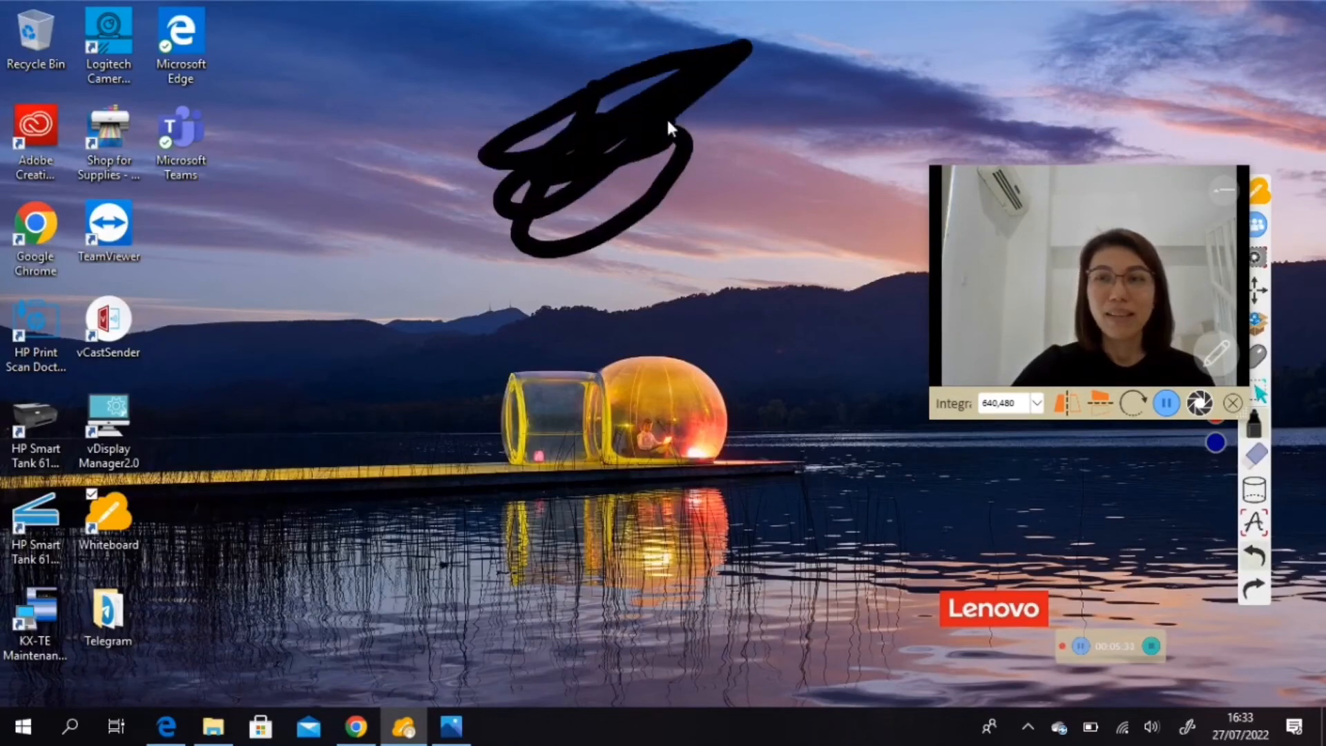
{"action": "left_click", "coordinate": [1260, 190]}
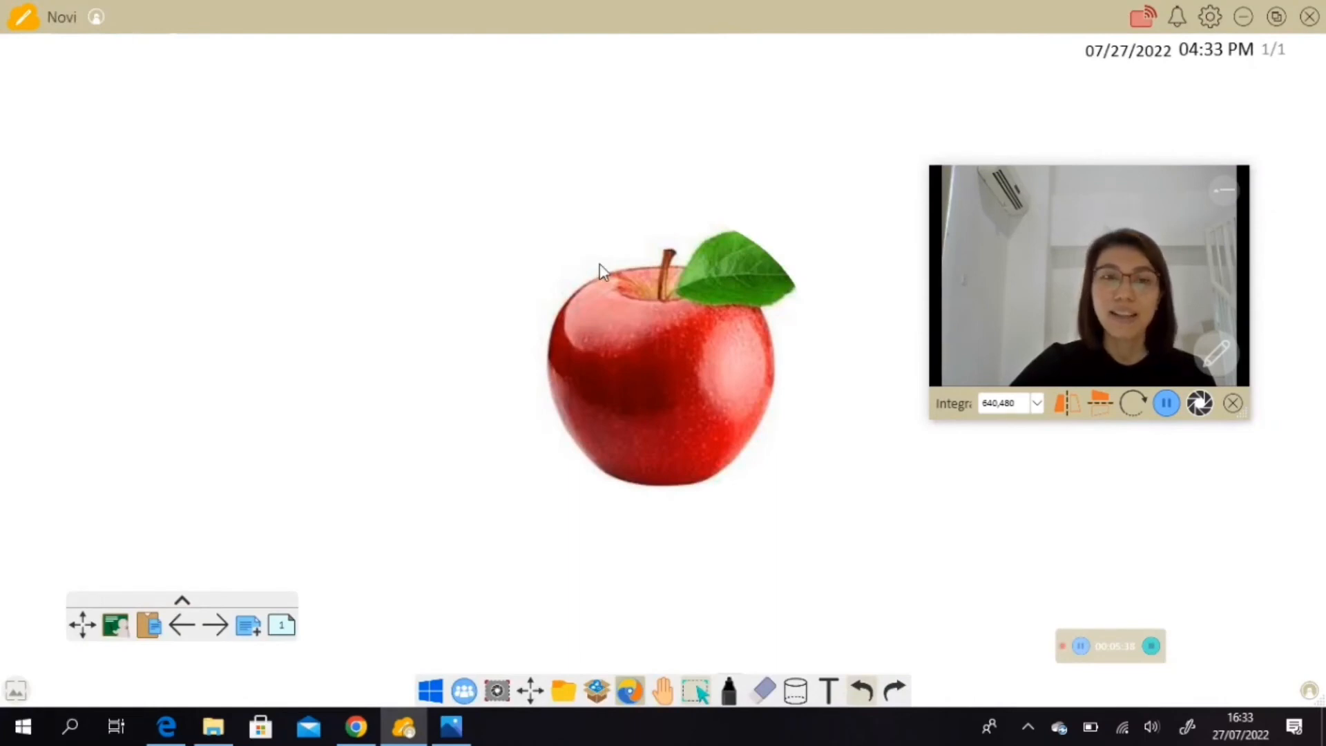
Add a new page and choose the orange city skyline from the Art & Humanities backgrounds
{"action": "left_click", "coordinate": [249, 626]}
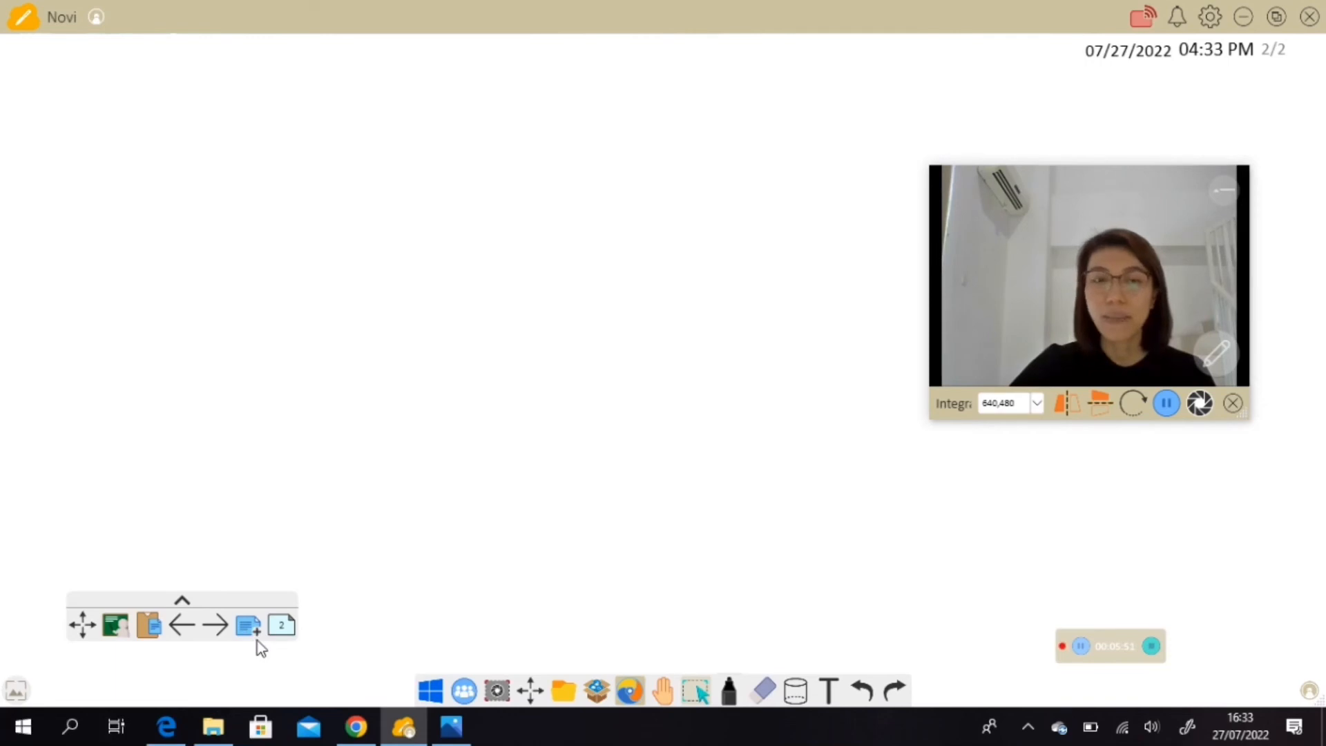
{"action": "left_click", "coordinate": [17, 691]}
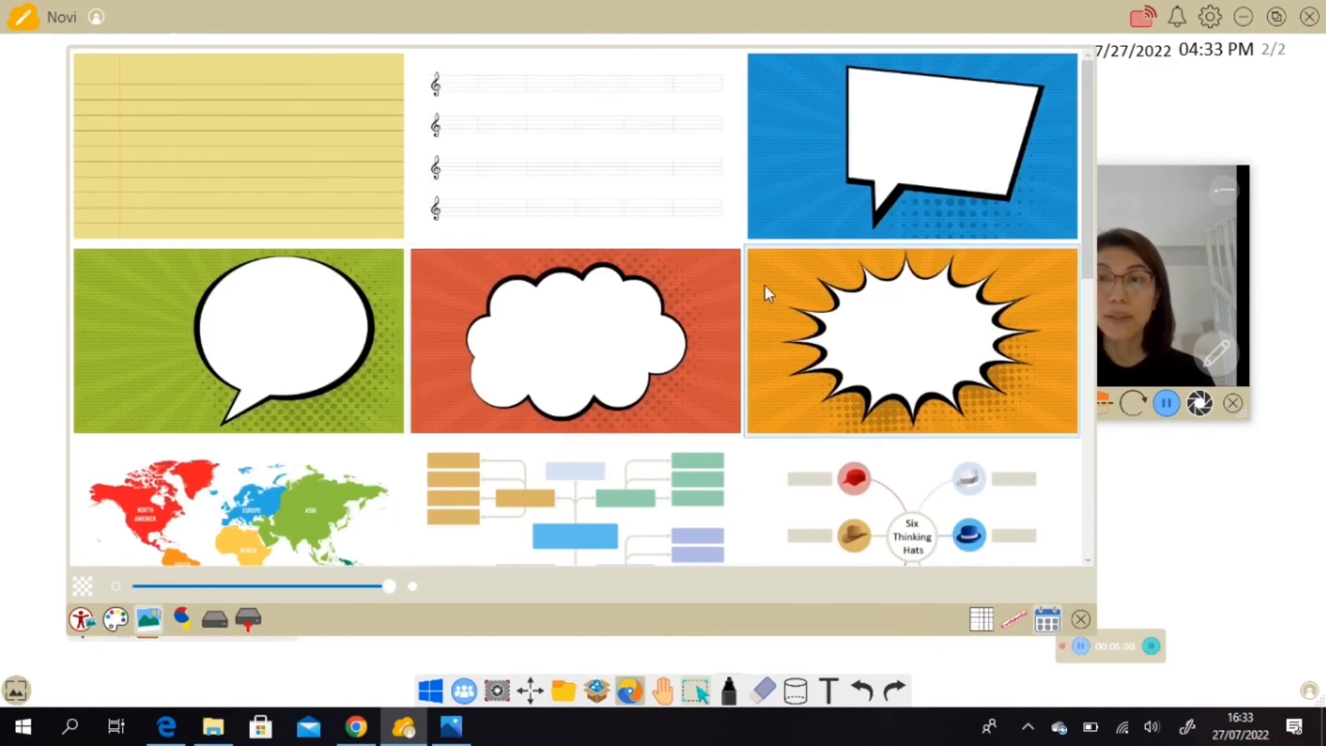
{"action": "left_click_drag", "start_coordinate": [1090, 183], "coordinate": [1067, 422]}
{"action": "left_click", "coordinate": [302, 470]}
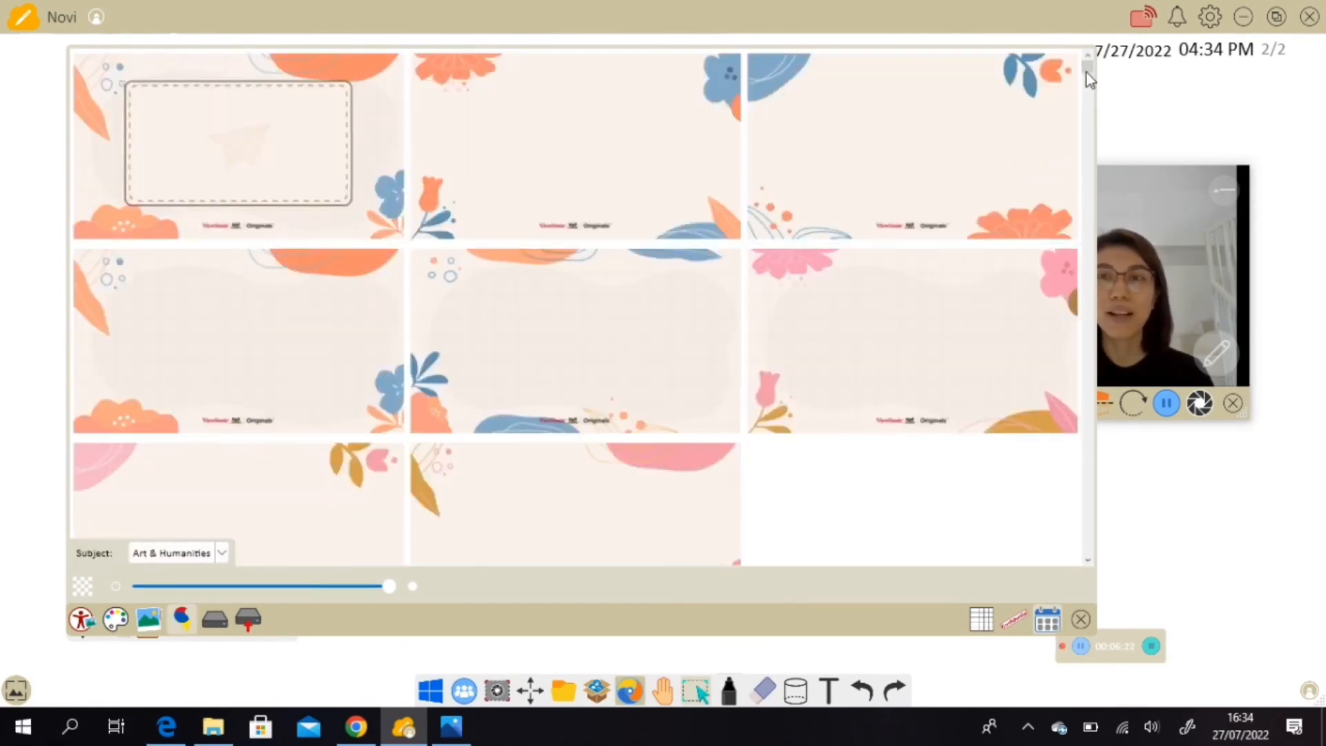
{"action": "mouse_move", "coordinate": [1088, 72]}
{"action": "left_mouse_down"}
{"action": "mouse_move", "coordinate": [1085, 185]}
{"action": "mouse_move", "coordinate": [1090, 97]}
{"action": "left_mouse_up"}
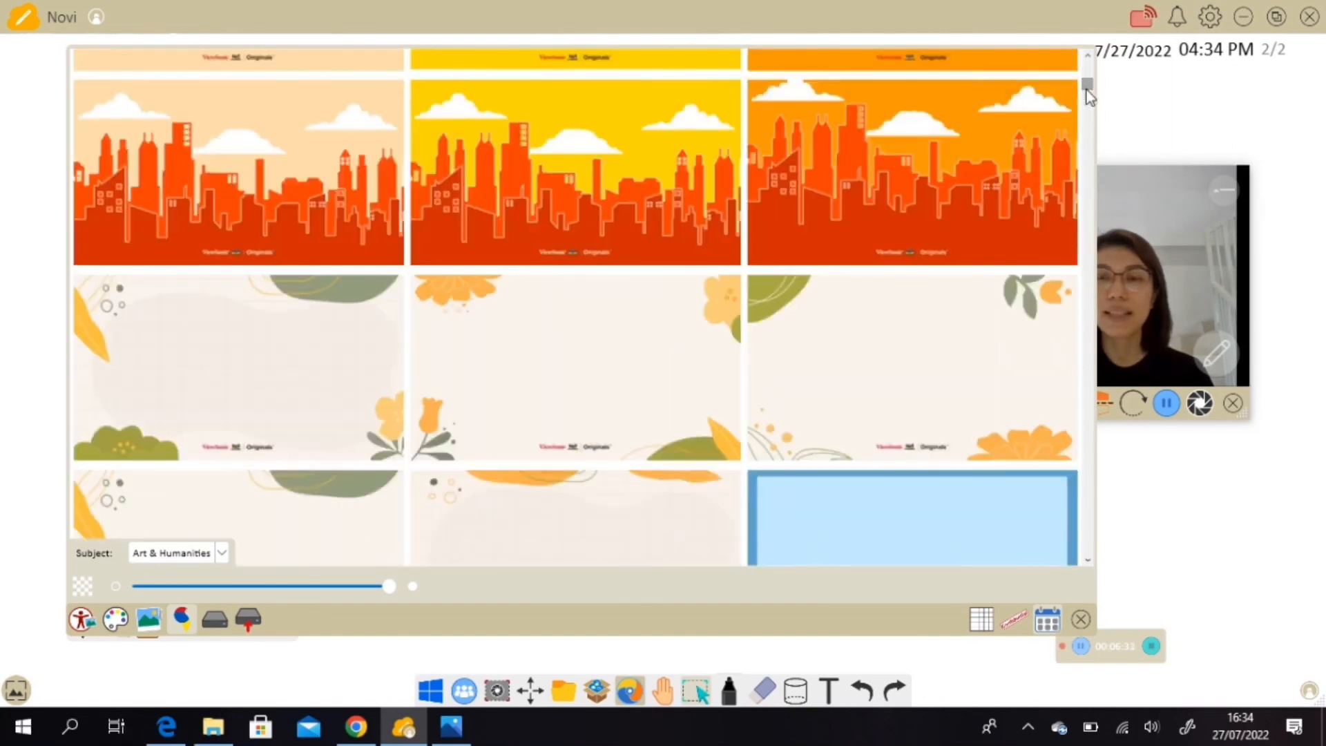
{"action": "left_click", "coordinate": [858, 186]}
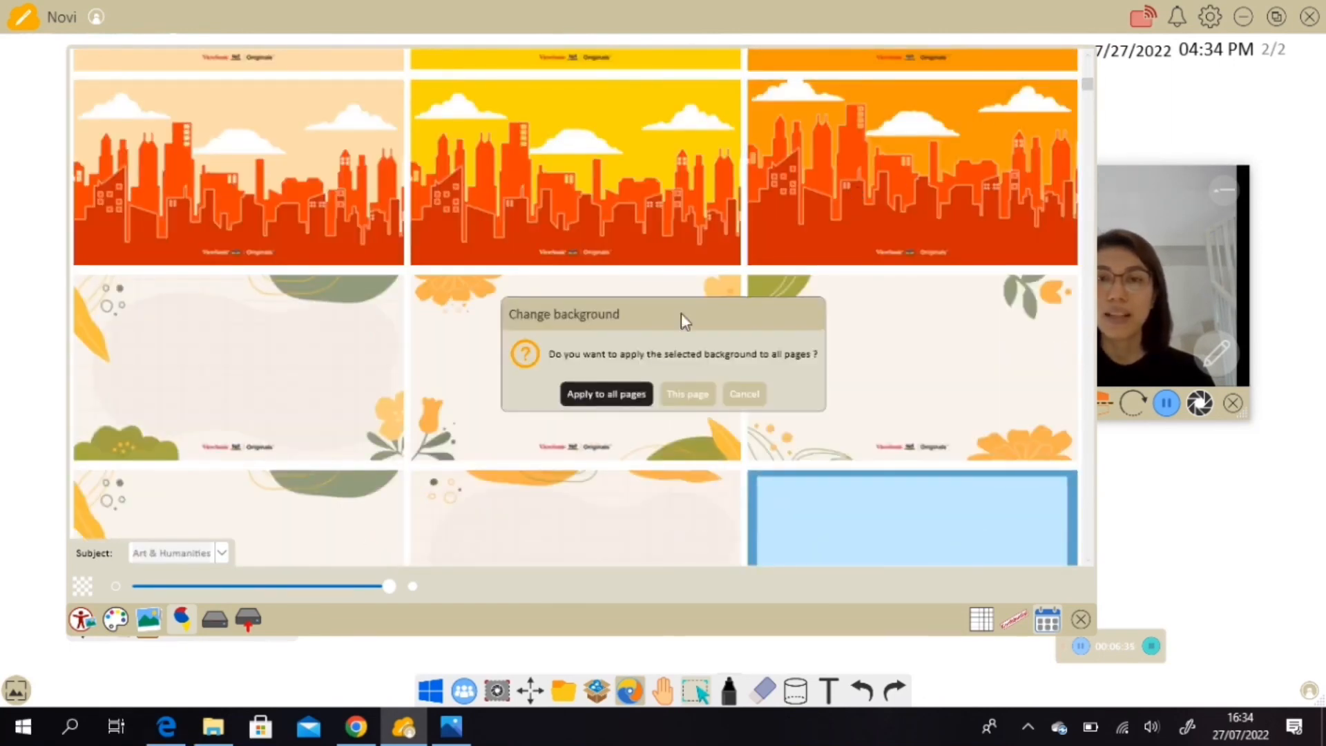